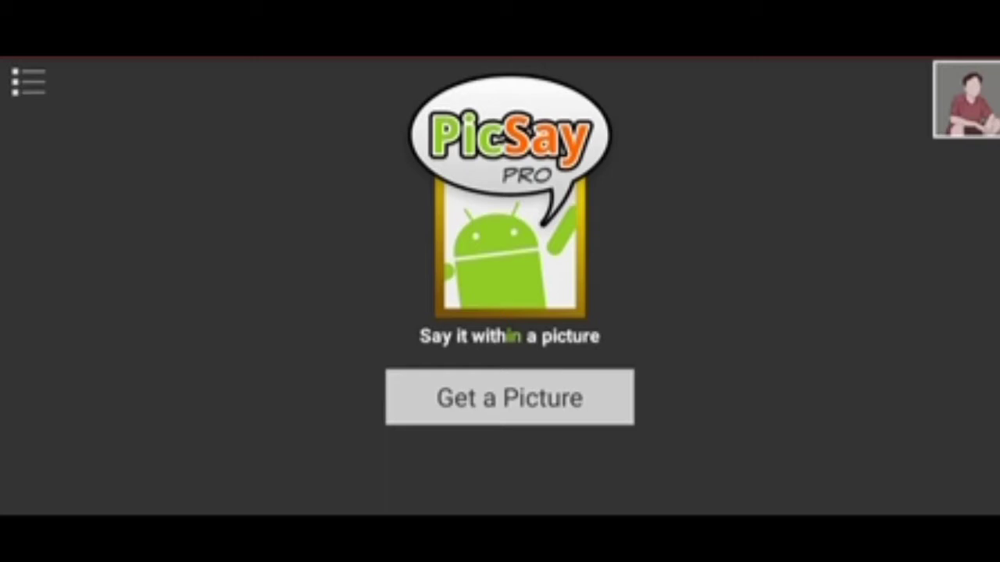
Step: Create a new blank white 2480 × 3508 picture
click(509, 398)
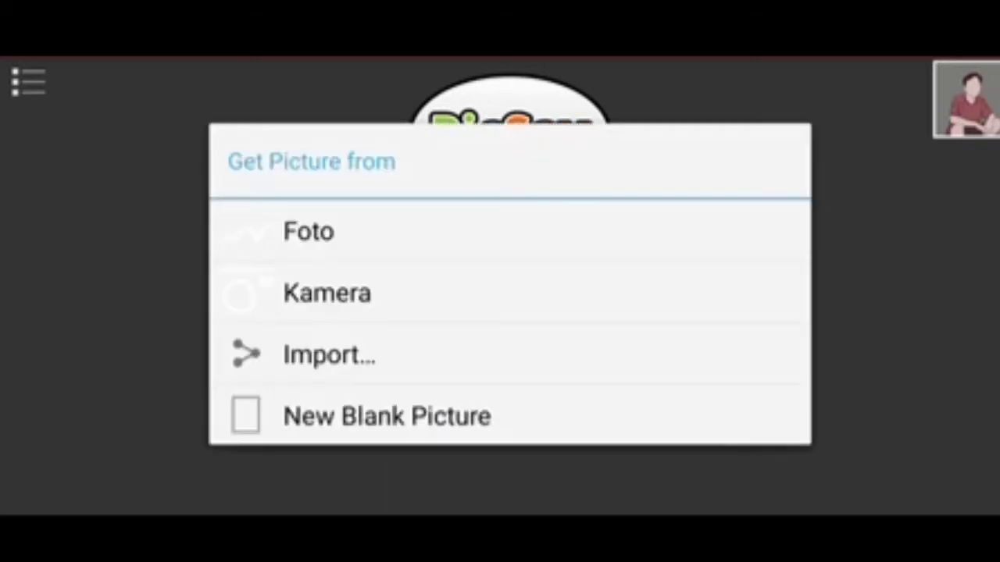
click(387, 415)
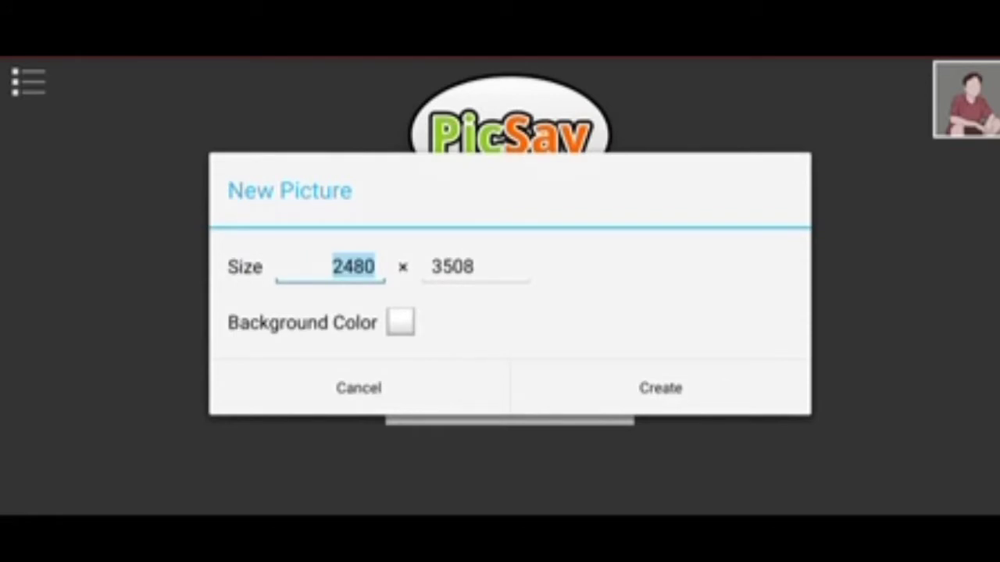
click(660, 387)
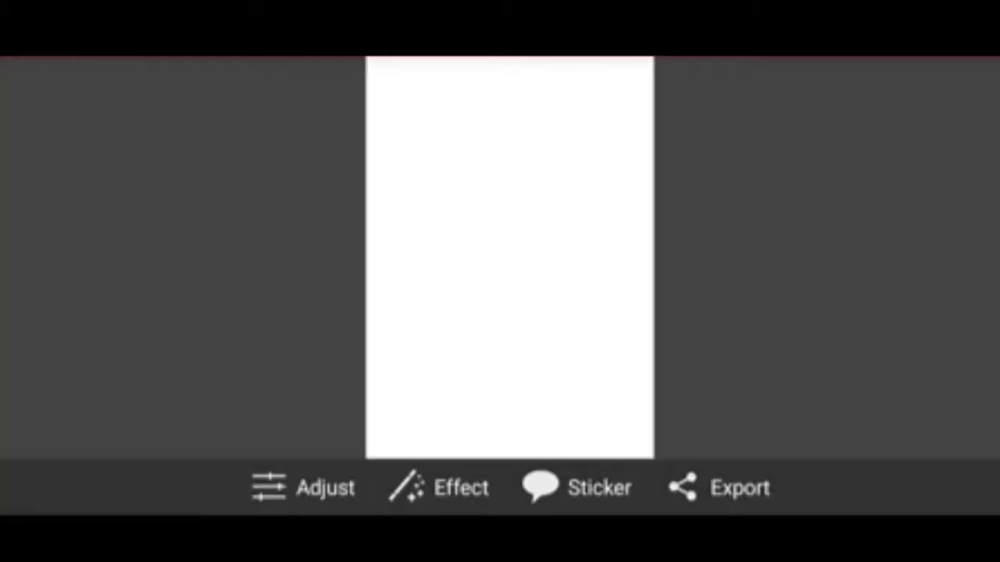
Step: Crop the canvas to a square with Crop and Straighten
click(305, 487)
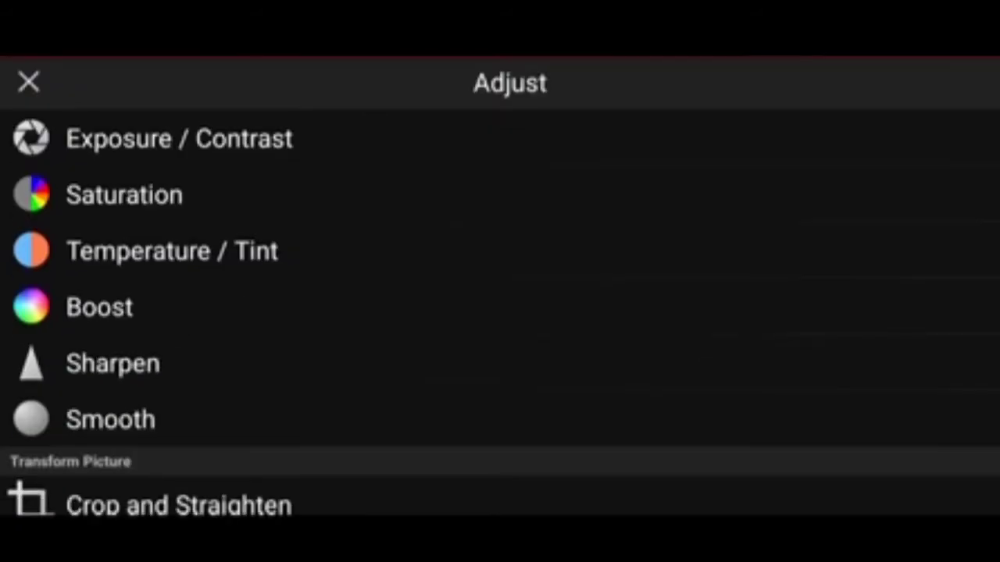
scroll(500, 312, down, 2)
click(179, 401)
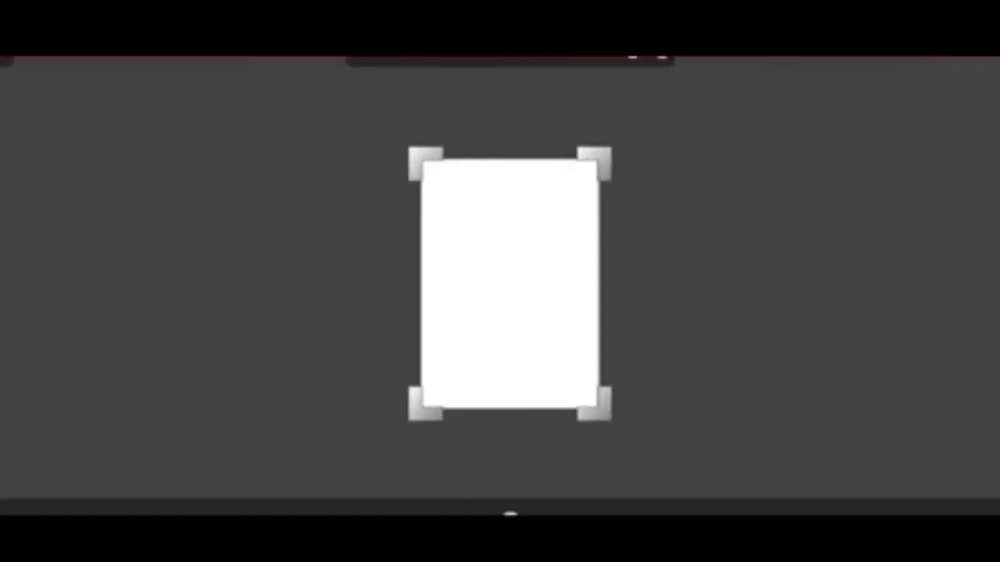
click(646, 82)
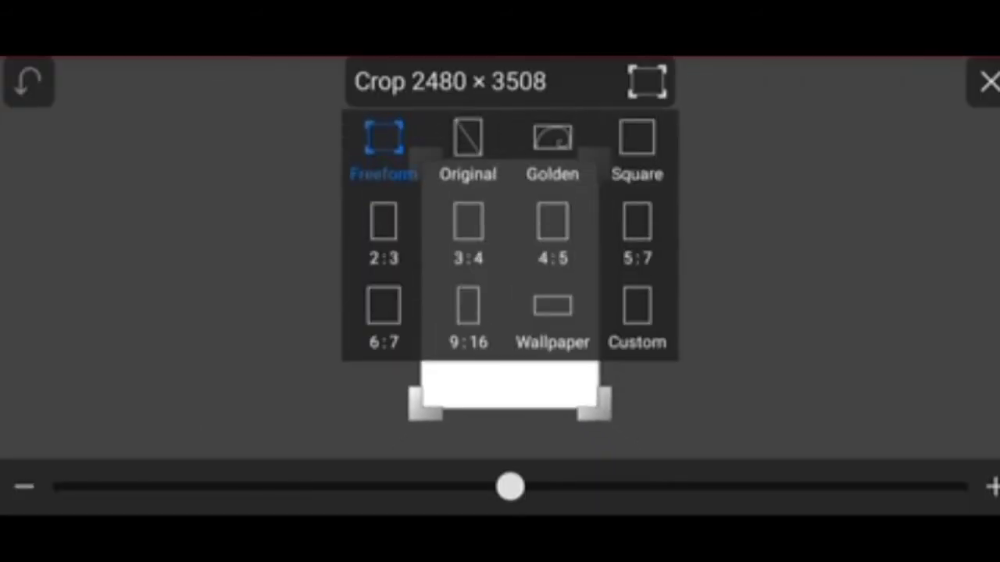
click(635, 136)
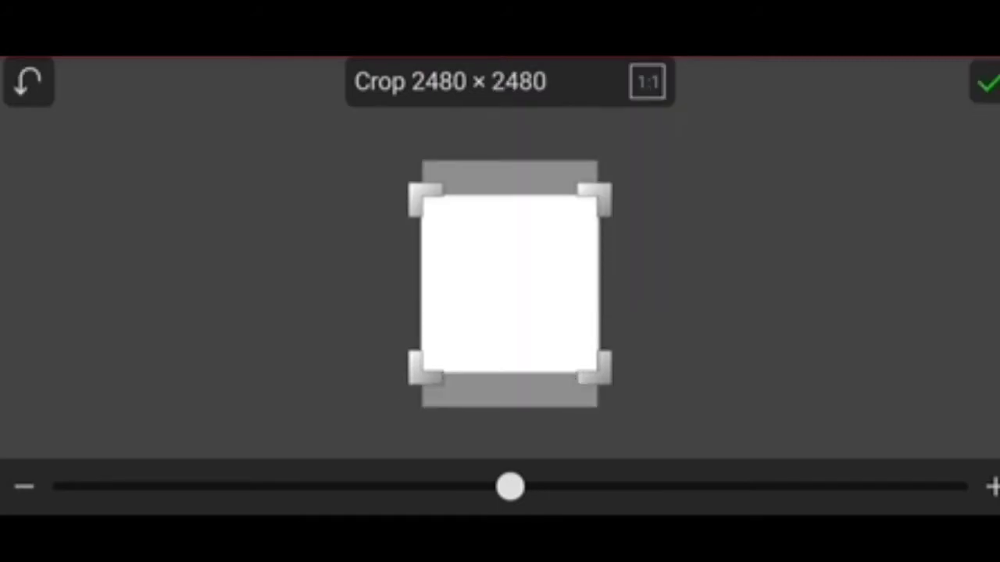
click(987, 81)
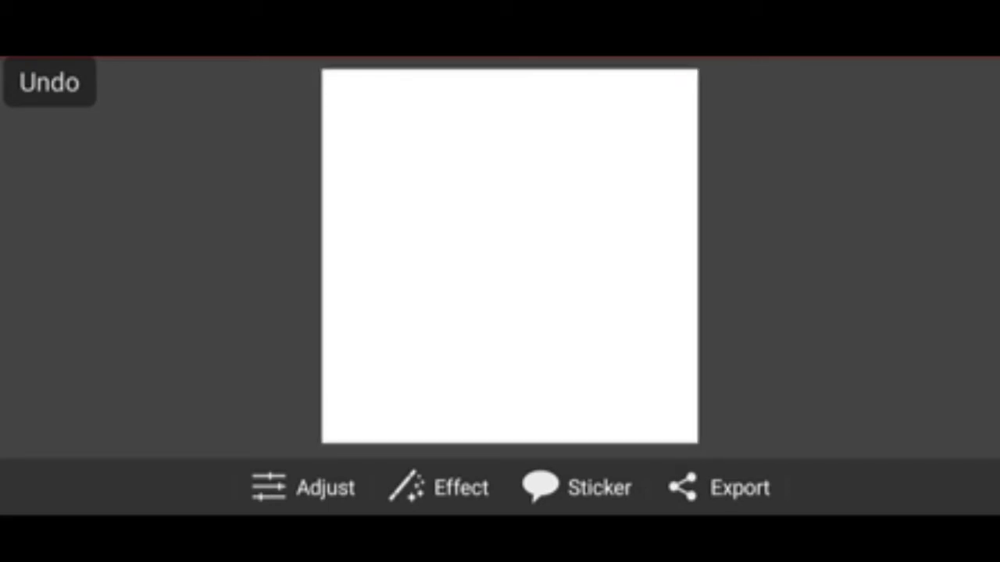
Step: Add a square sticker from Basic Shapes
click(578, 487)
scroll(500, 312, down, 3)
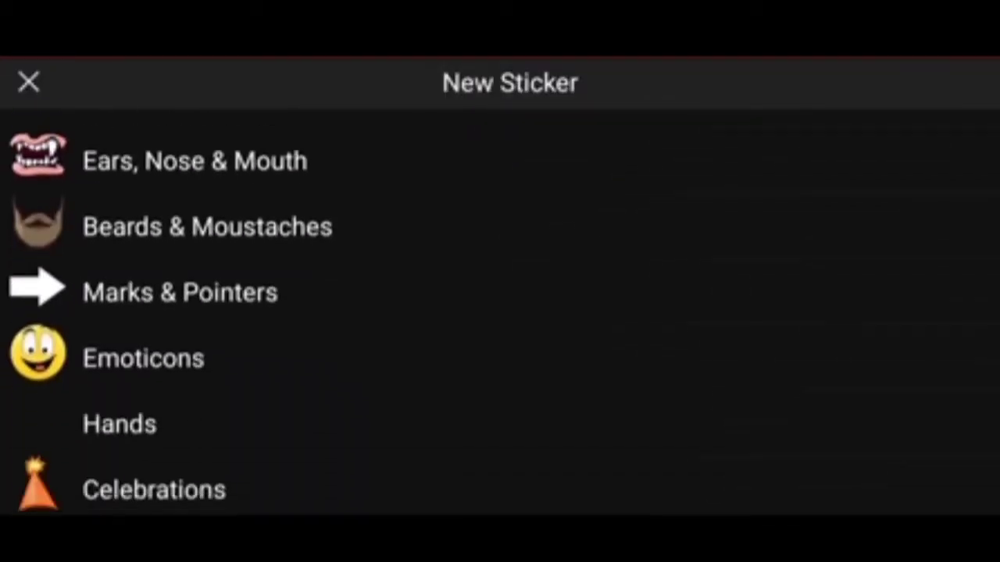
scroll(500, 312, down, 4)
scroll(500, 312, down, 2)
scroll(500, 313, down, 4)
click(156, 306)
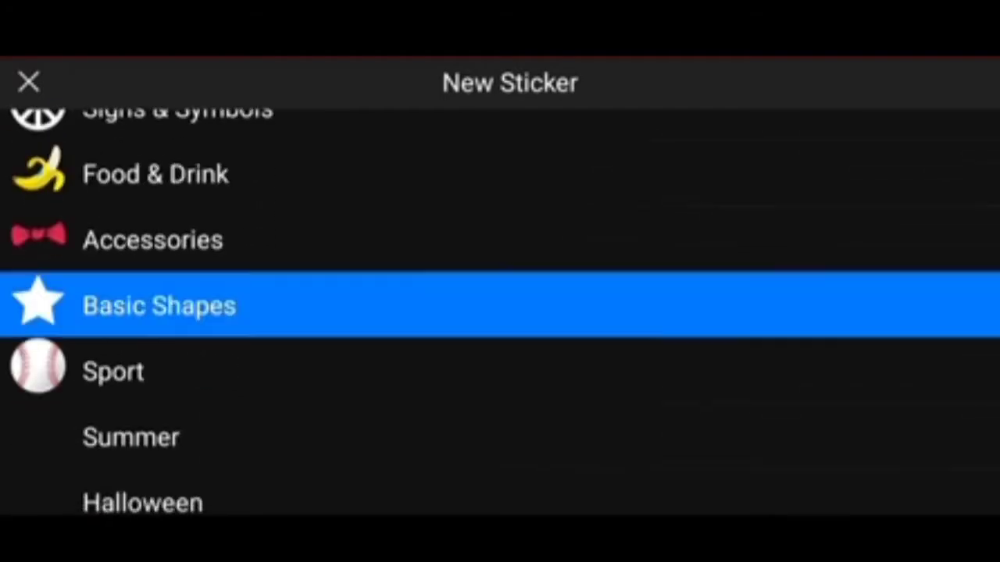
click(700, 365)
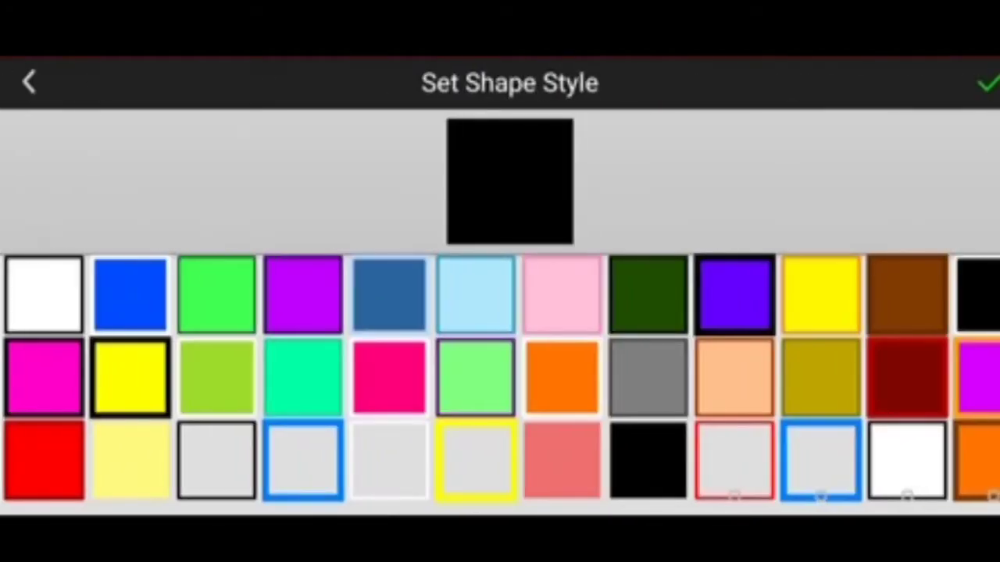
Step: Colour the square red at 80% brightness and place it on the canvas
click(509, 182)
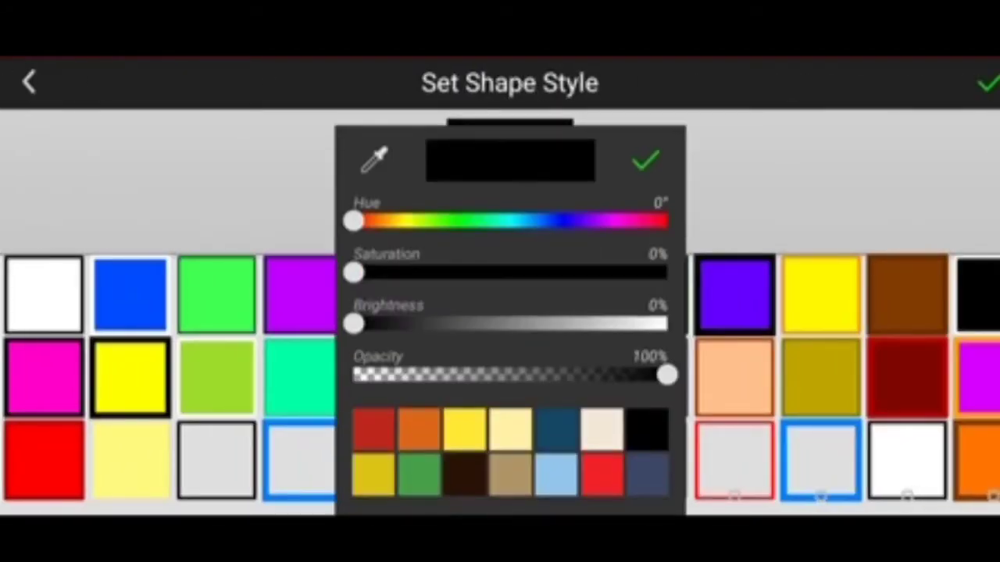
click(45, 458)
drag(666, 323, 602, 323)
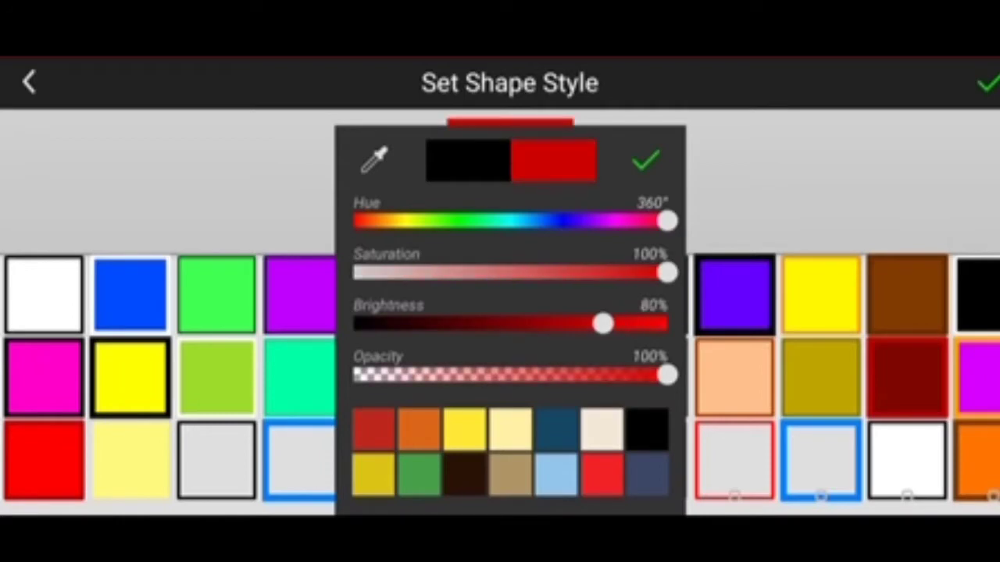
click(645, 160)
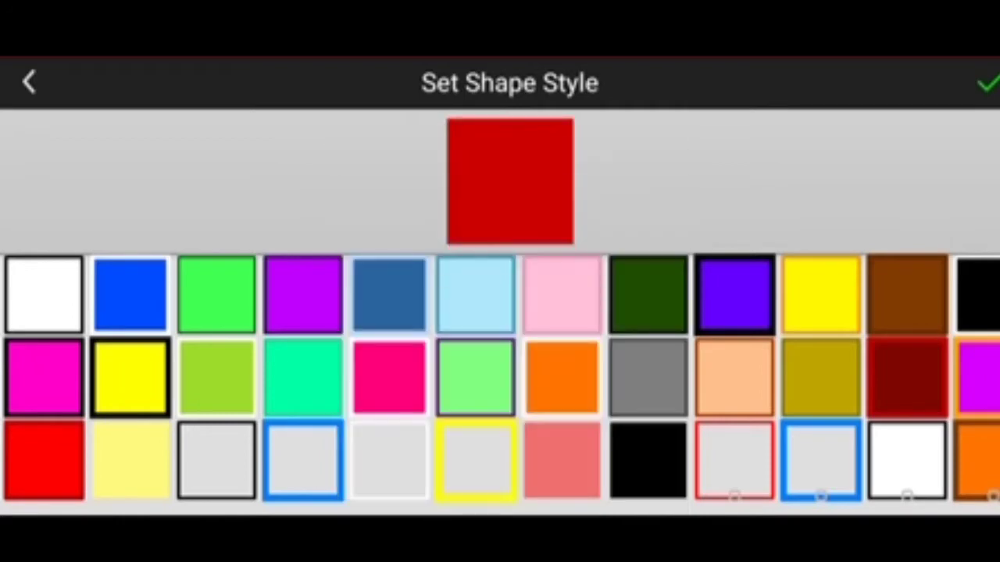
click(986, 82)
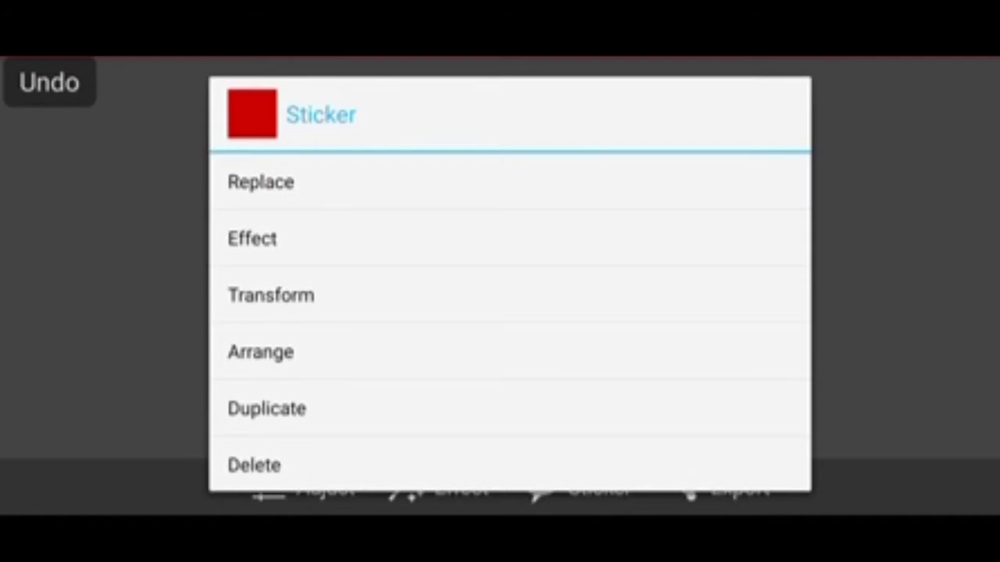
Step: Apply Blend with Background at 100% to the red diagonal shape
click(258, 238)
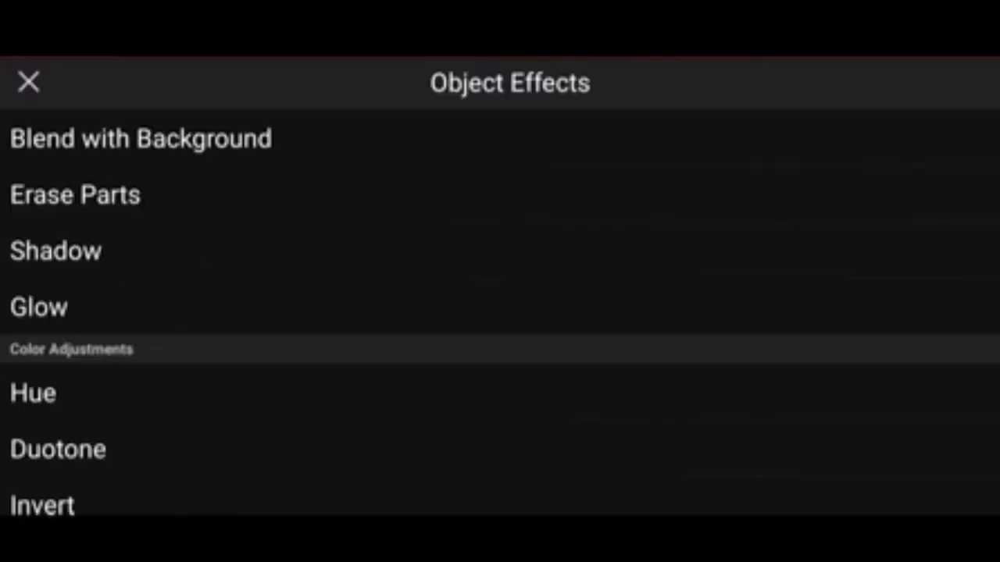
click(75, 194)
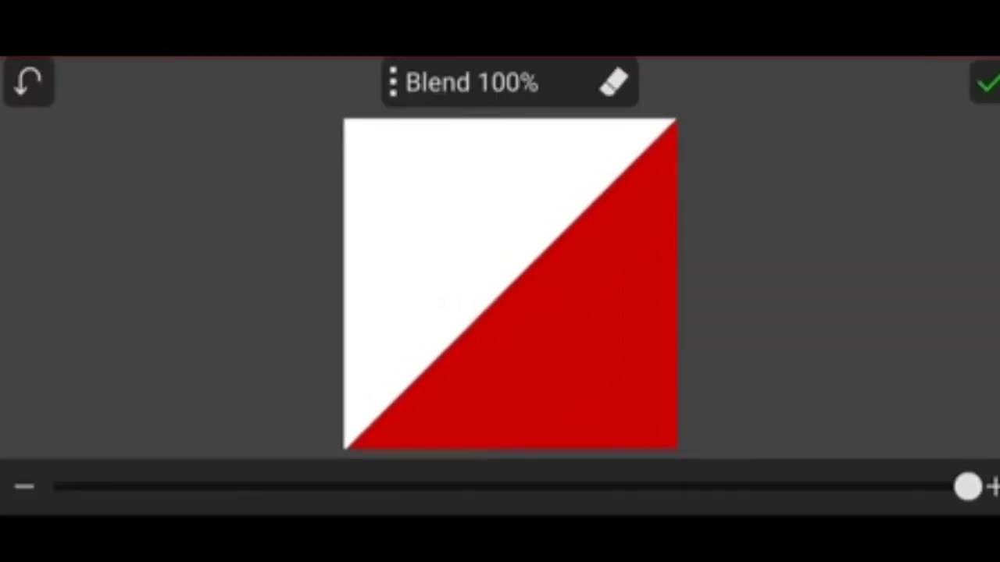
click(985, 82)
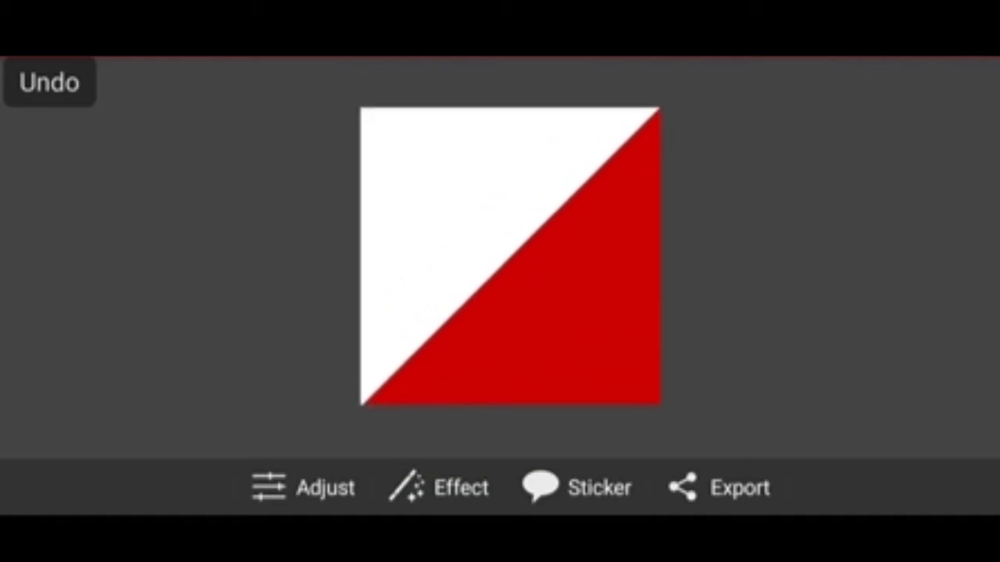
Step: Add a circle sticker from Basic Shapes
click(577, 487)
scroll(500, 312, down, 5)
scroll(500, 312, down, 5)
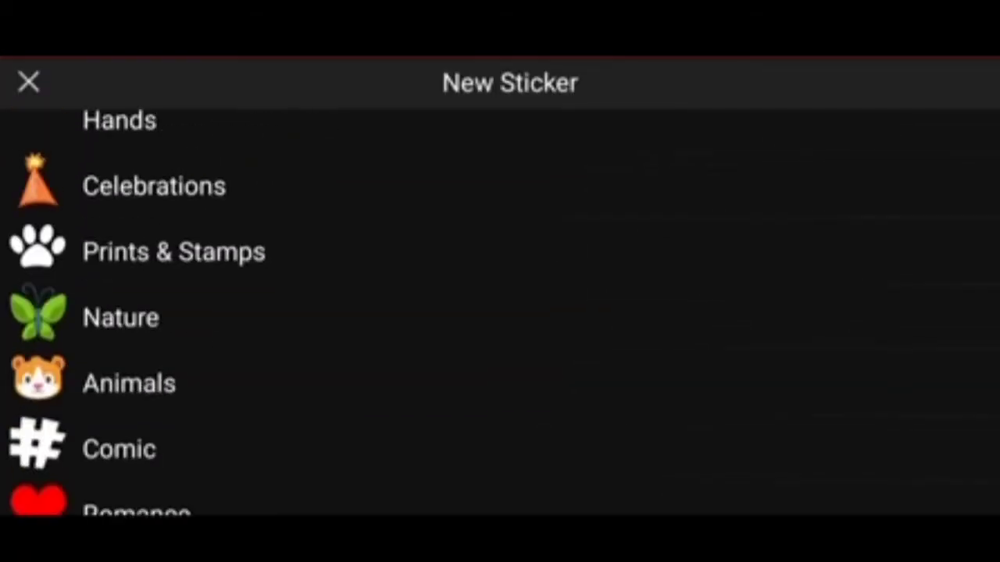
scroll(500, 312, down, 3)
scroll(500, 312, down, 3)
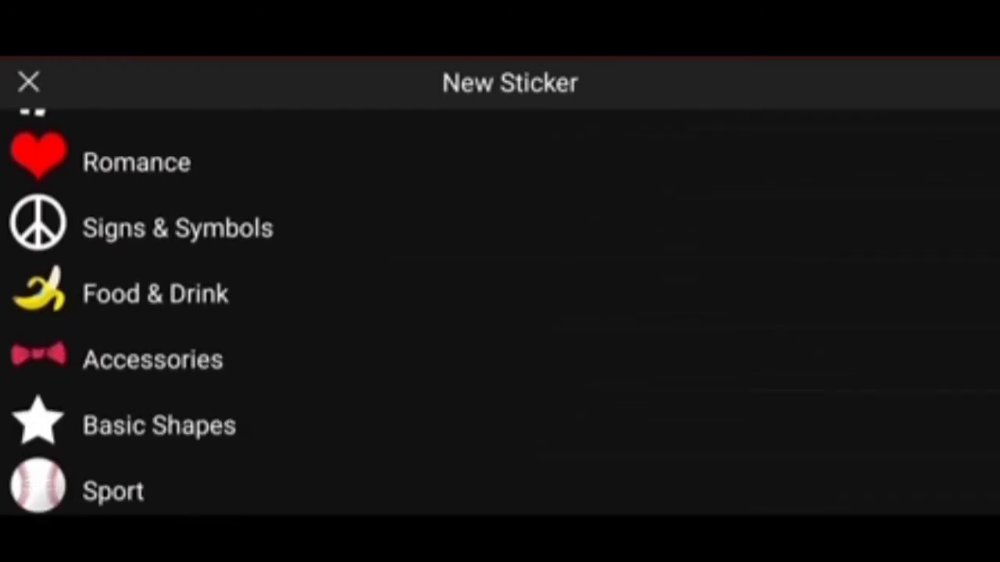
click(156, 424)
click(400, 230)
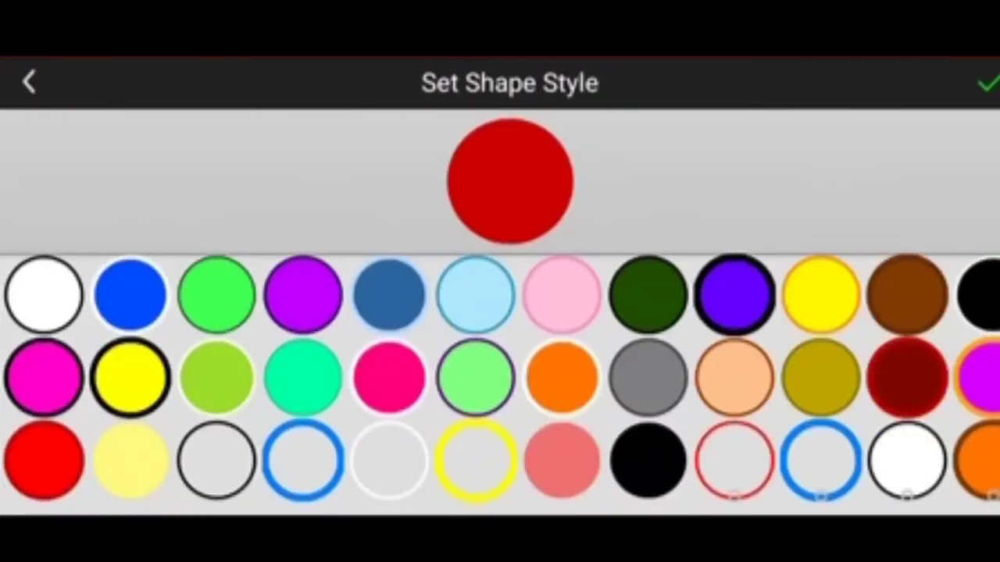
Step: Make the circle pale red at 48% saturation, then enlarge it toward the upper right
click(510, 181)
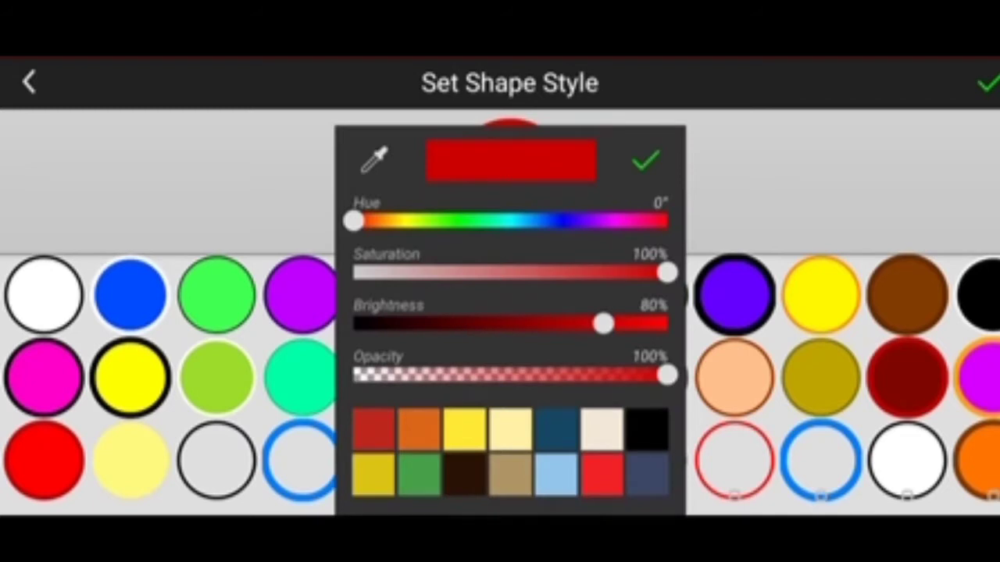
mouse_move(666, 271)
mouse_down()
mouse_move(457, 271)
mouse_move(526, 272)
mouse_move(505, 272)
mouse_move(515, 228)
mouse_up()
click(645, 160)
click(987, 83)
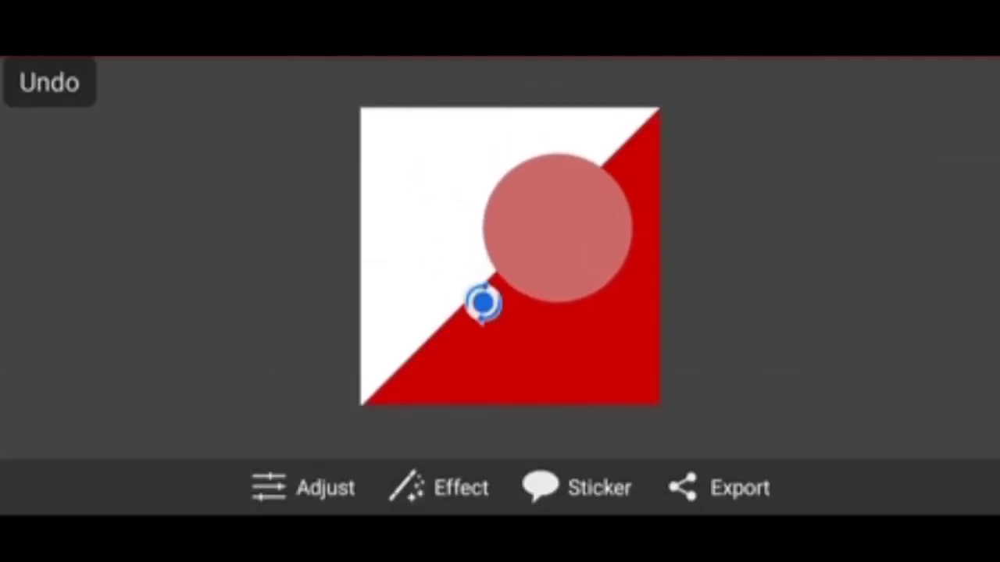
mouse_move(482, 299)
mouse_down()
mouse_move(435, 351)
mouse_move(455, 319)
mouse_up()
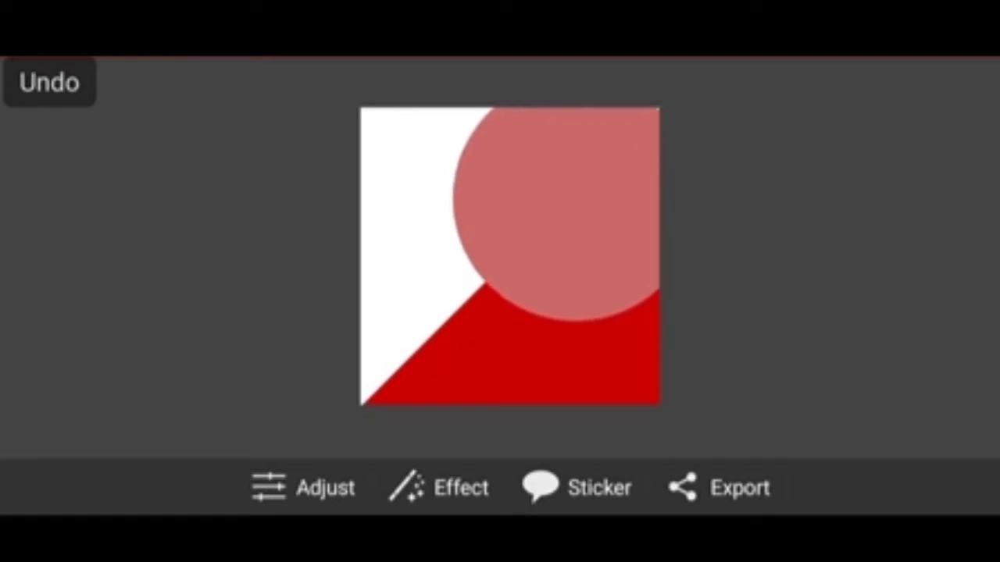
Step: Duplicate the pale red circle sticker
click(457, 316)
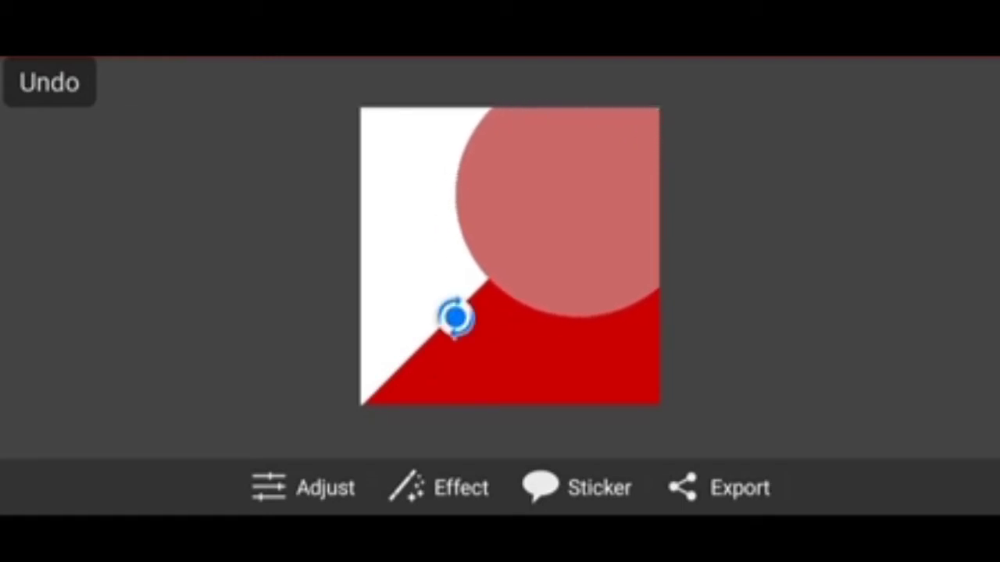
click(556, 211)
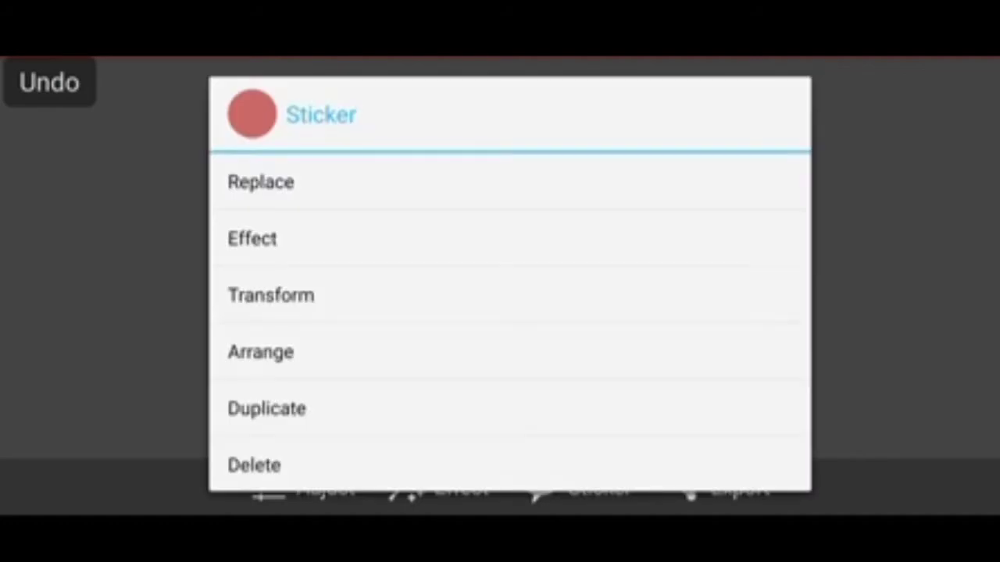
click(511, 409)
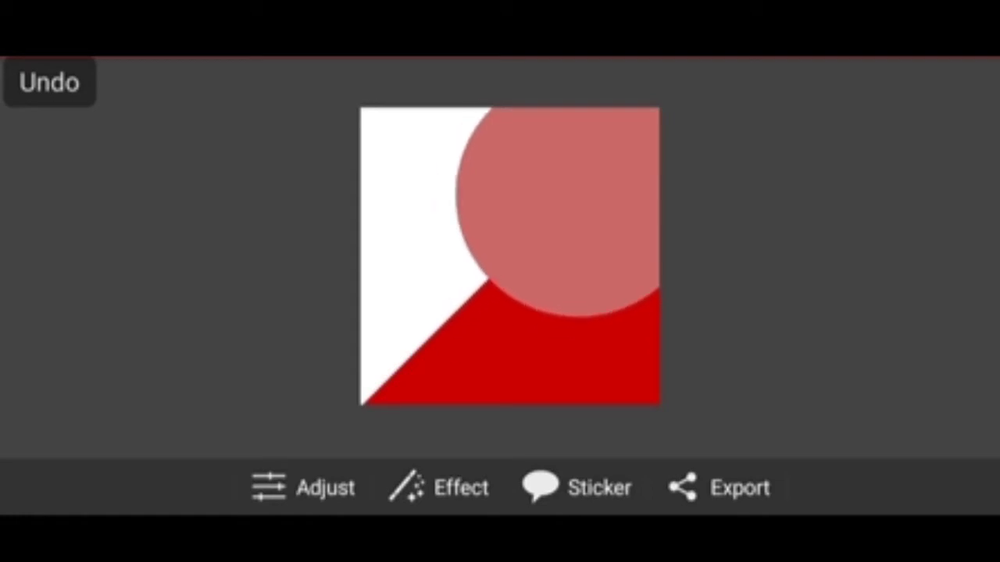
click(429, 340)
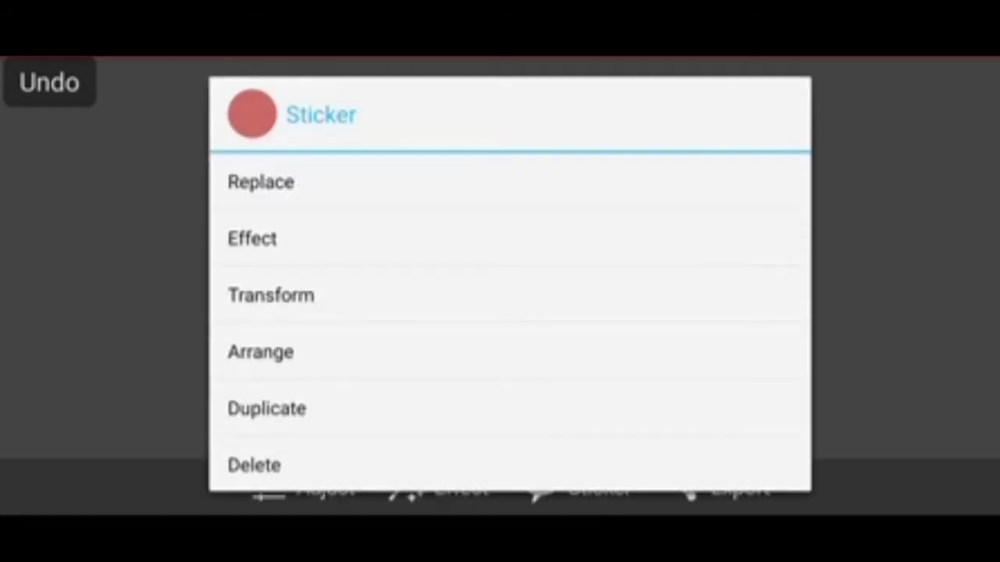
Step: Replace the circle copy with a Basic Shapes circle in a custom pink colour
click(261, 181)
scroll(500, 313, down, 10)
scroll(500, 312, down, 5)
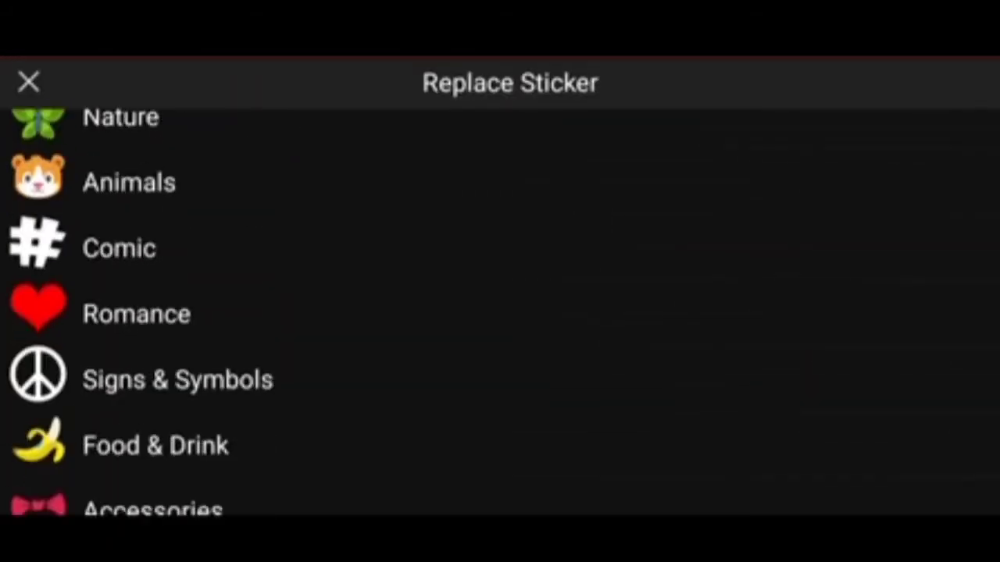
scroll(500, 312, down, 5)
click(159, 412)
click(446, 230)
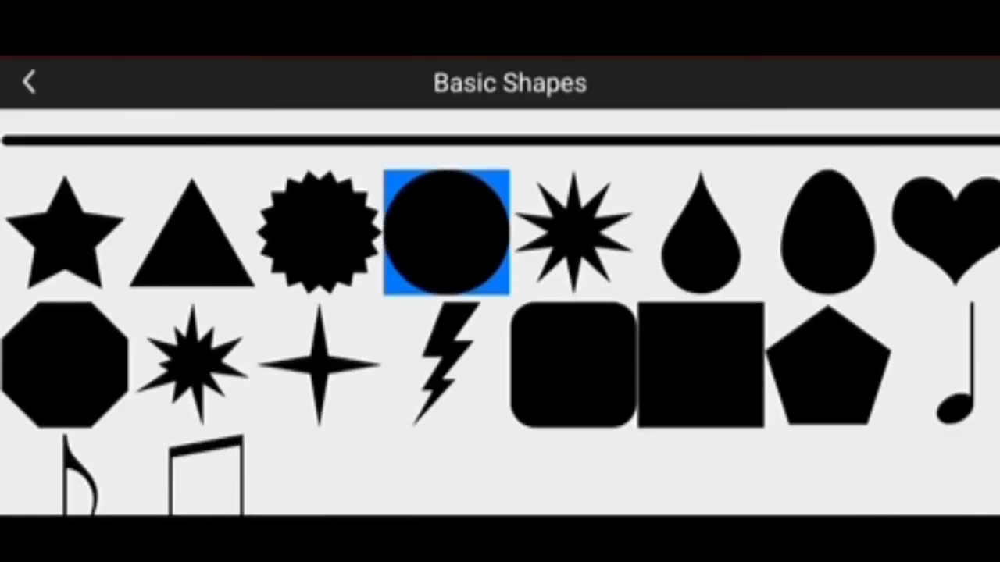
click(510, 182)
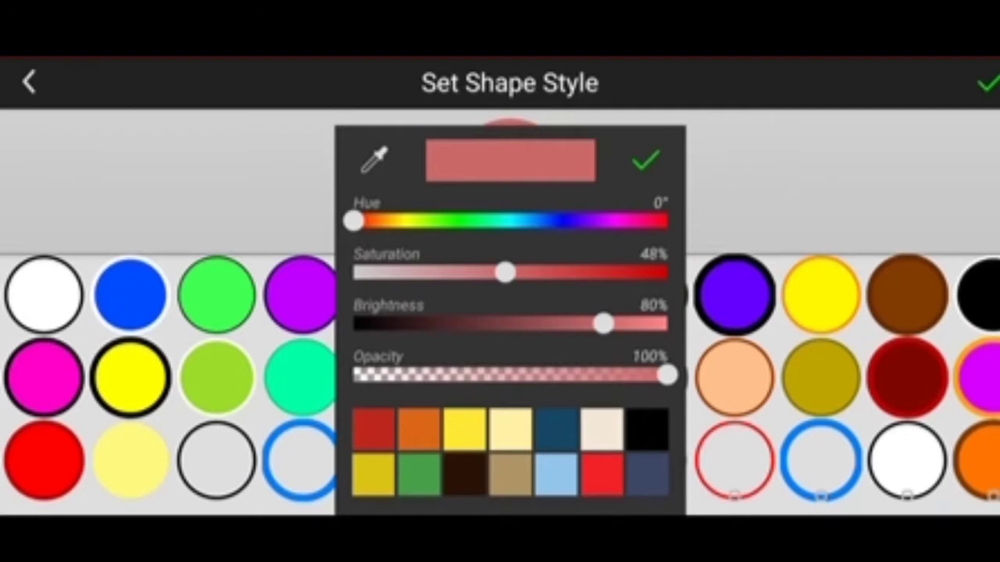
click(645, 161)
click(986, 83)
Step: Restyle the shape's colour to red and check its effects list
click(508, 345)
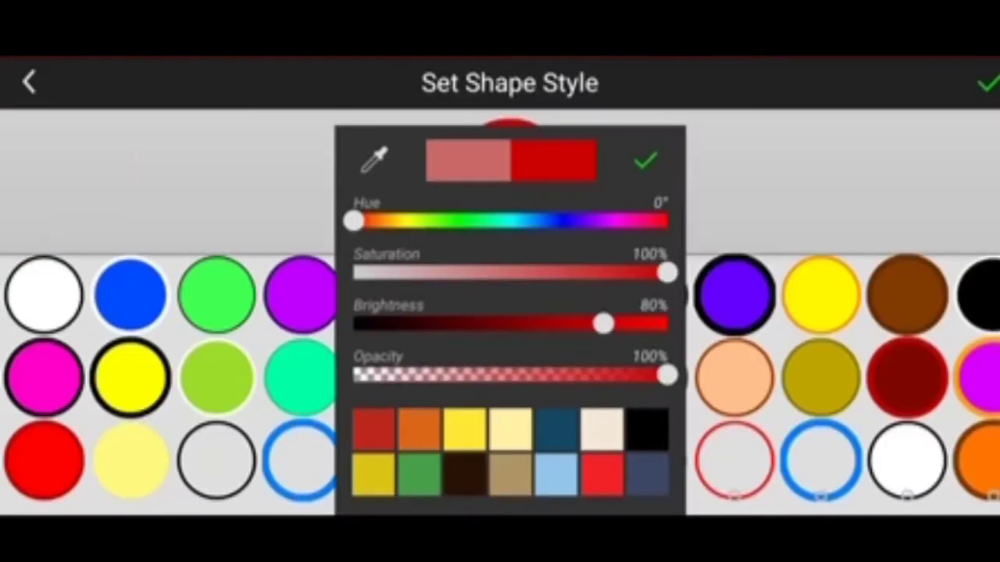
click(645, 161)
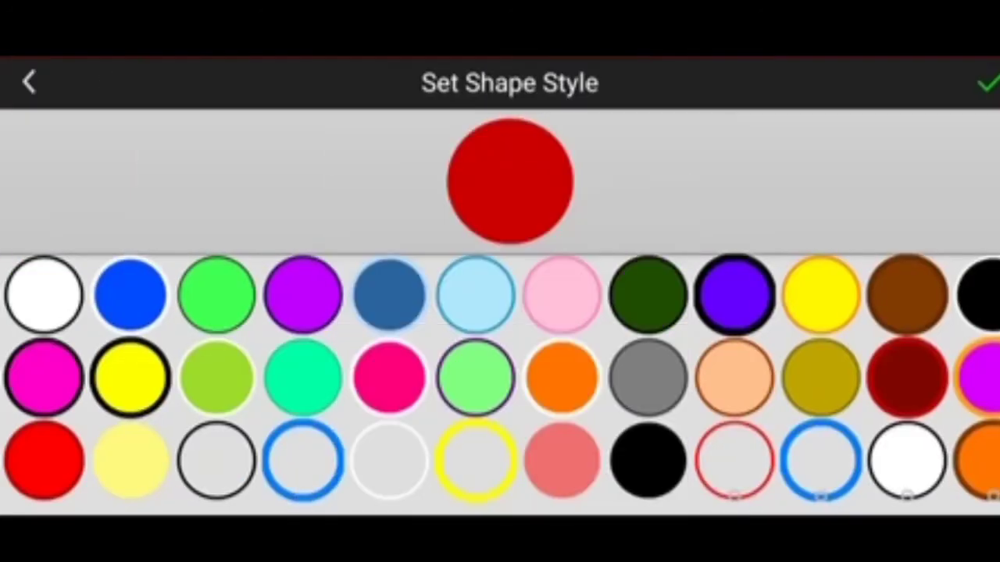
click(986, 83)
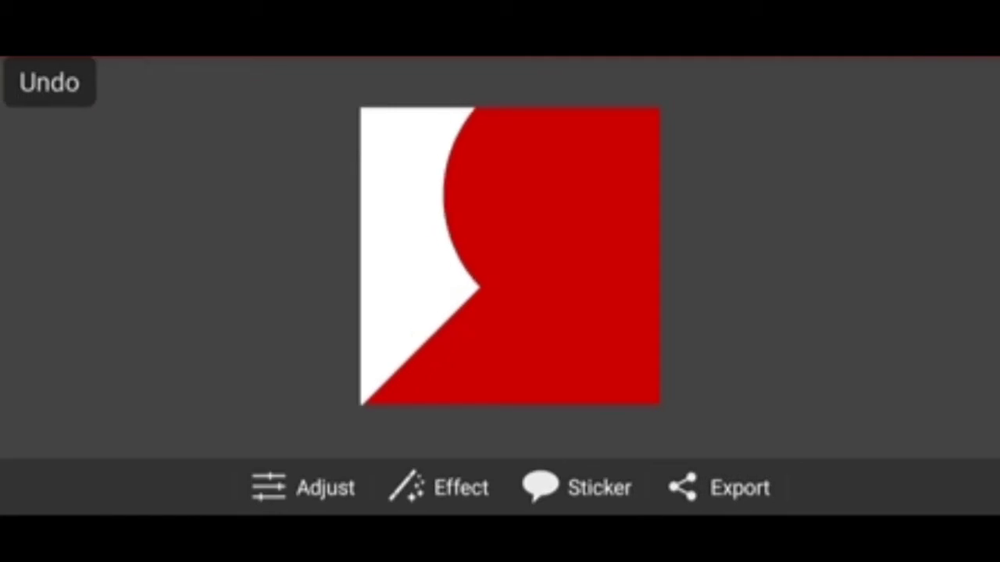
click(455, 317)
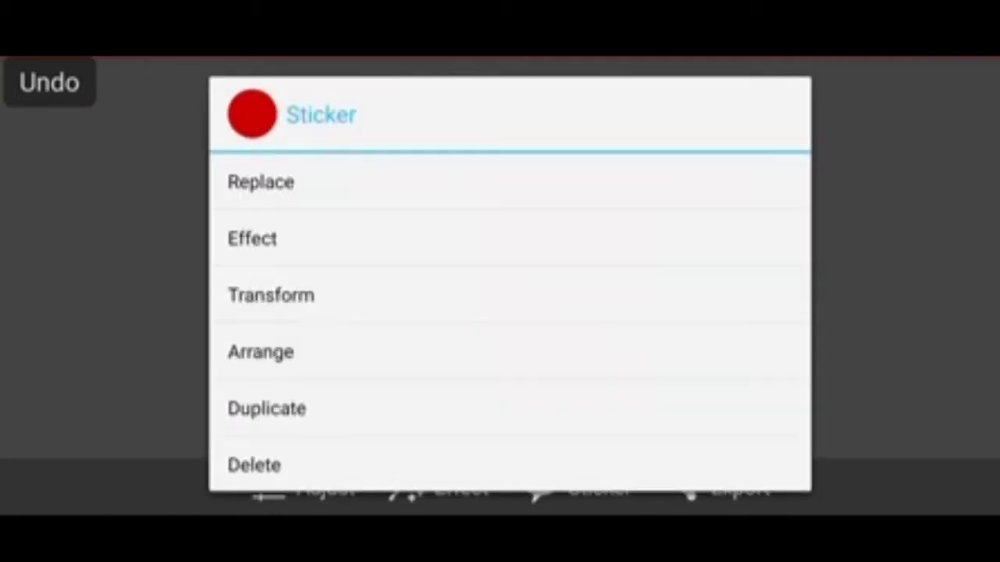
click(312, 238)
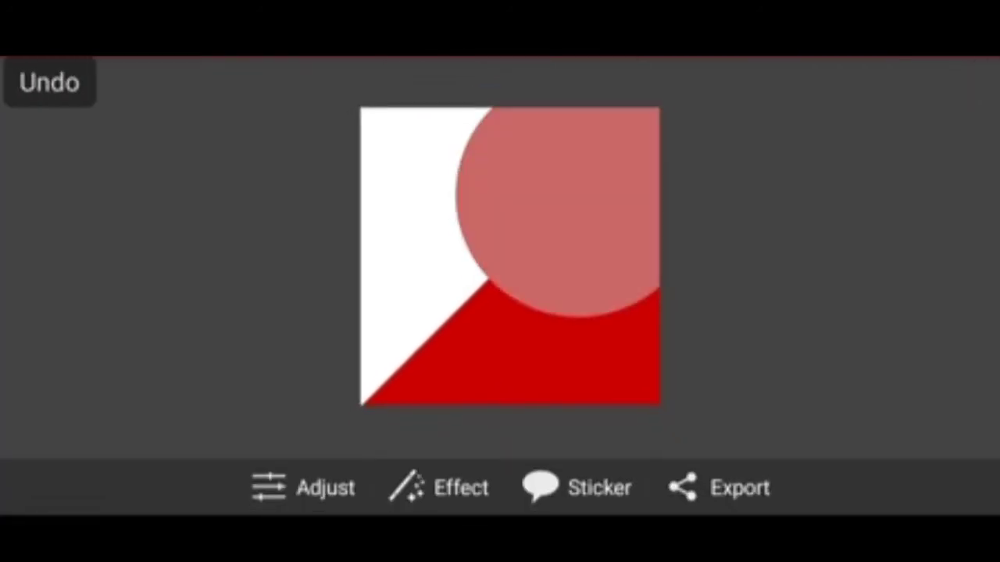
click(456, 316)
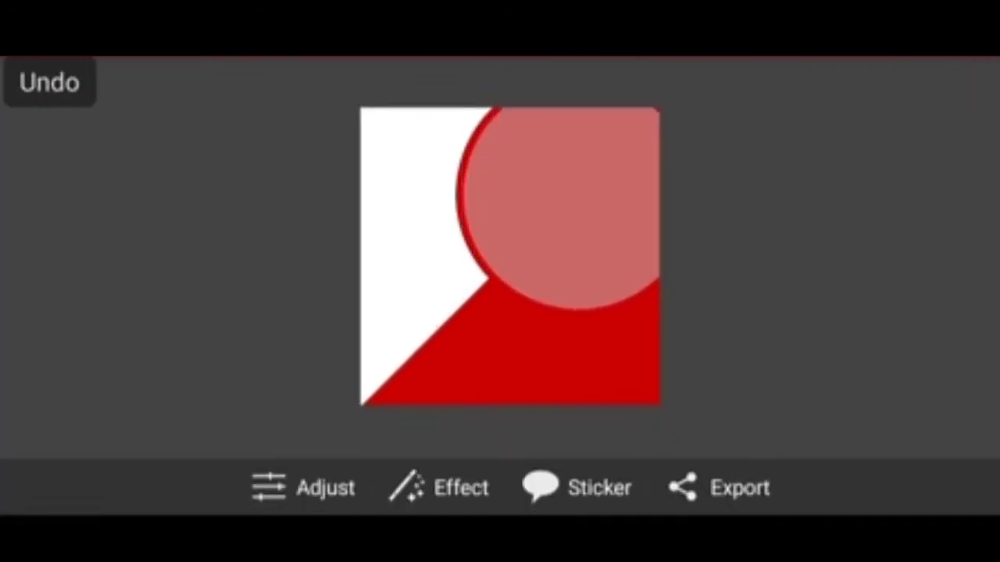
Step: Duplicate the pink circle sticker
scroll(507, 258, up, 3)
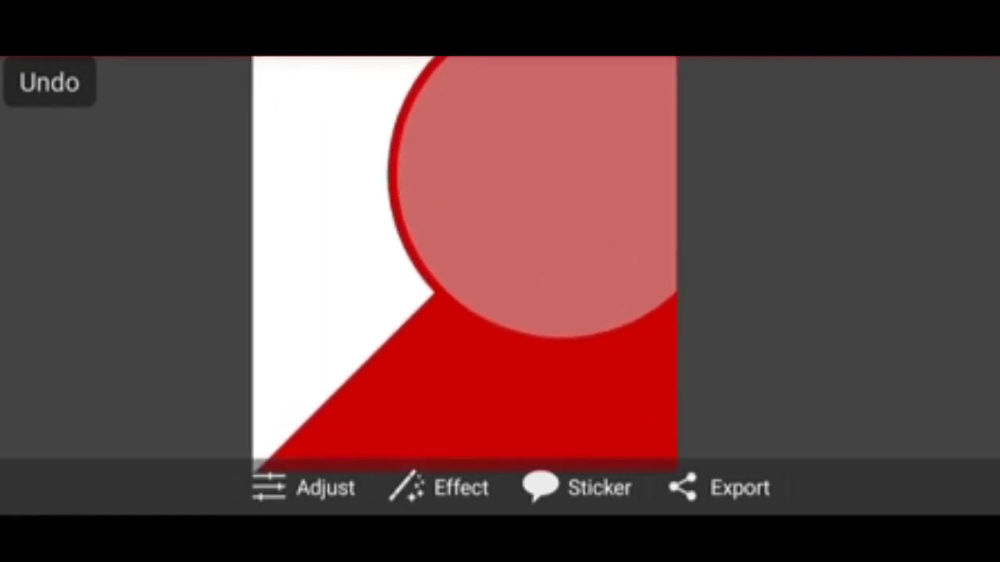
scroll(508, 257, up, 2)
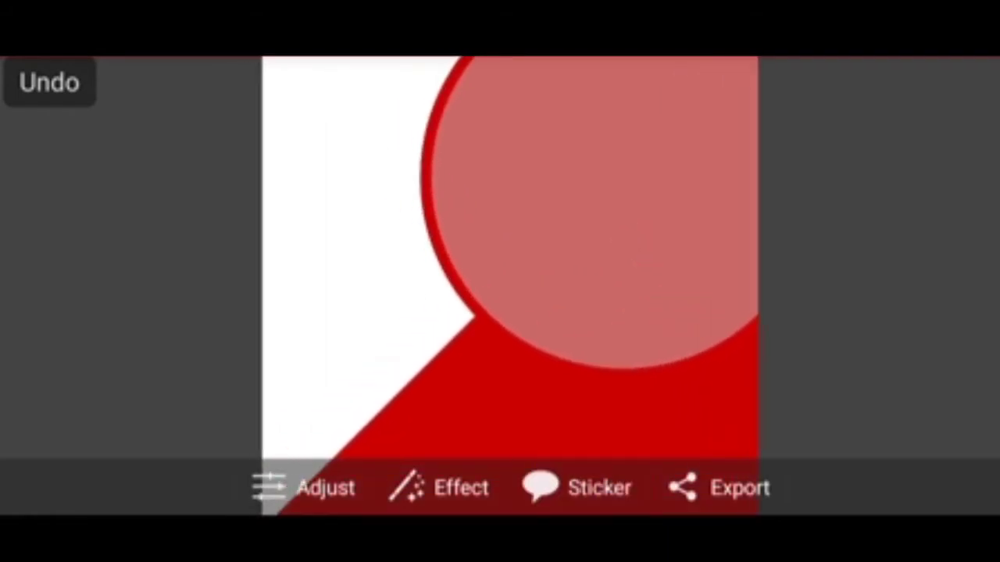
scroll(508, 258, down, 2)
scroll(507, 258, up, 2)
click(434, 372)
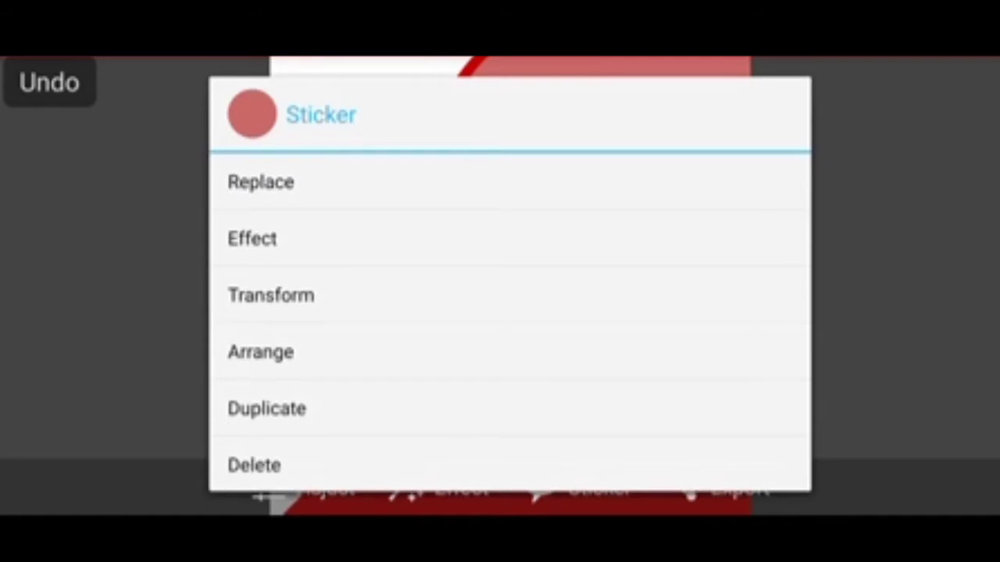
click(312, 408)
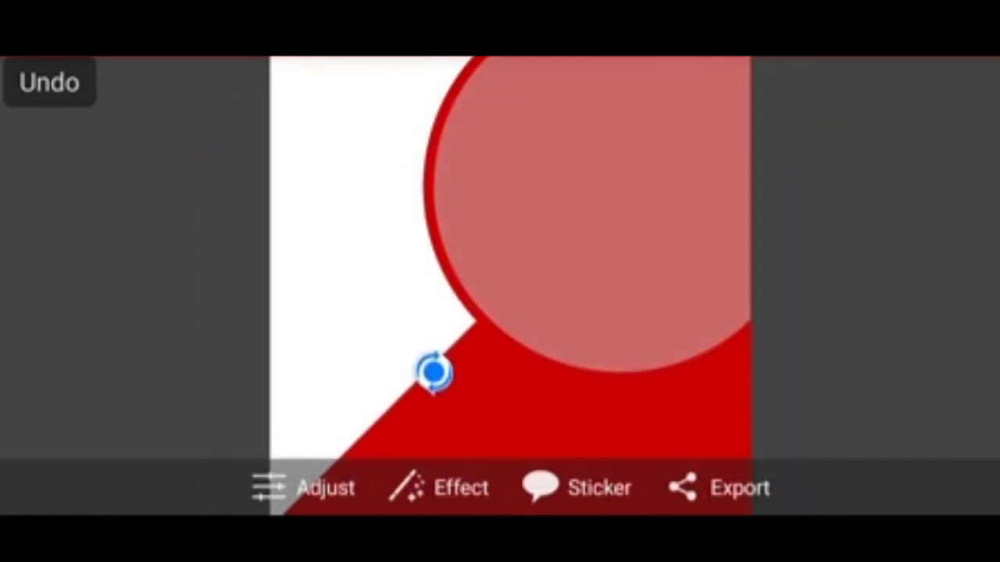
click(388, 415)
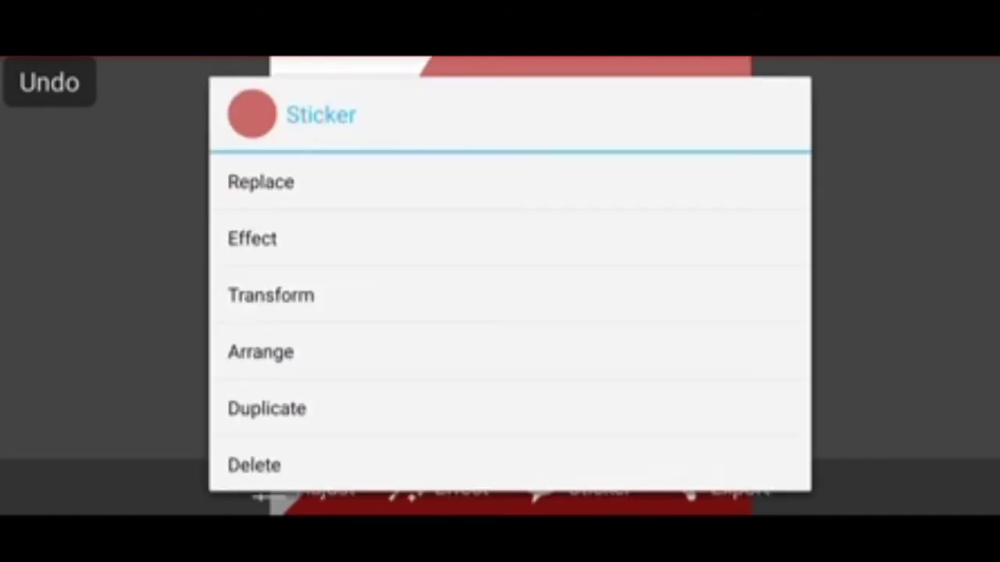
Step: Replace the copy with an unfilled red outline circle of outline size 4
click(261, 182)
scroll(141, 312, down, 10)
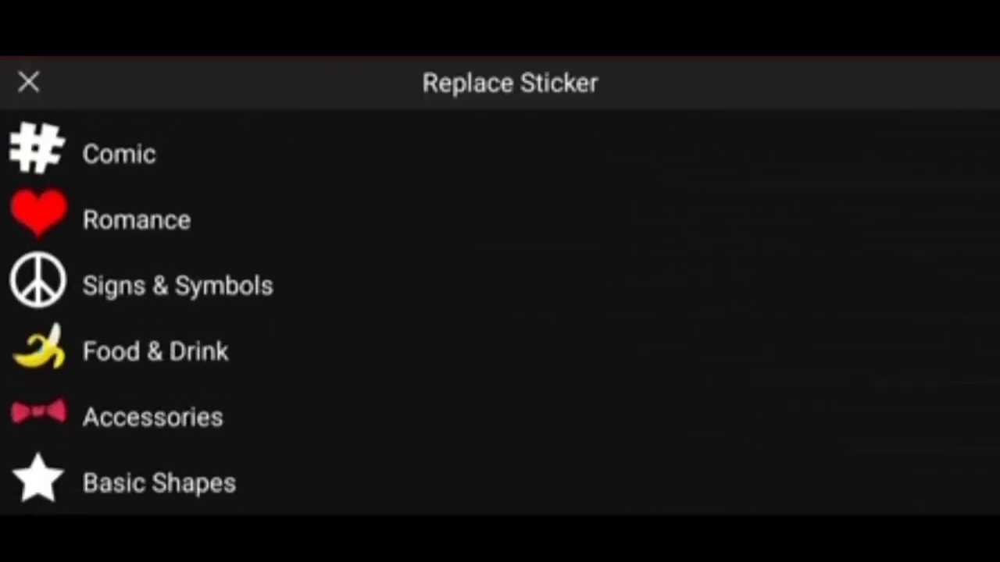
click(156, 373)
click(452, 232)
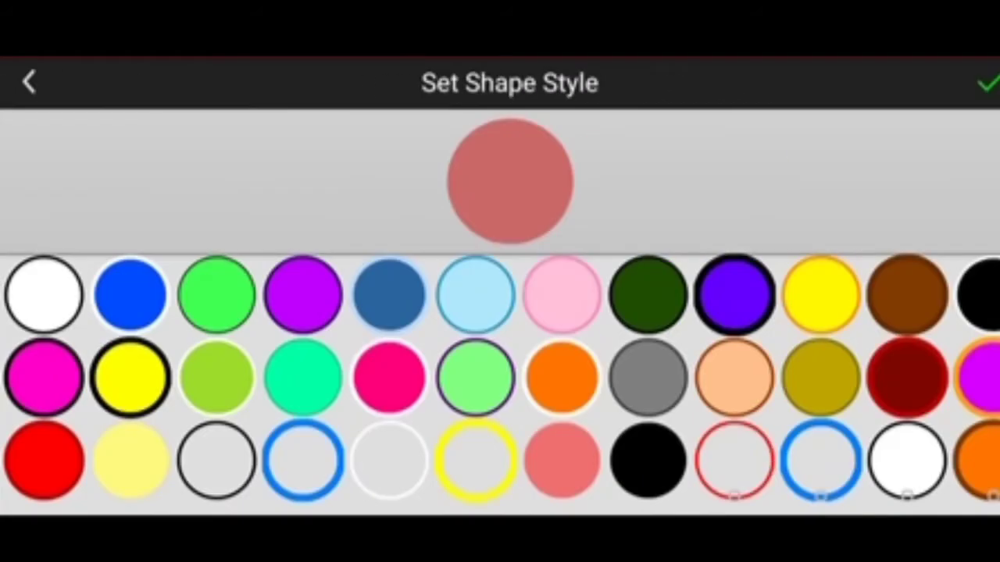
click(734, 459)
click(734, 459)
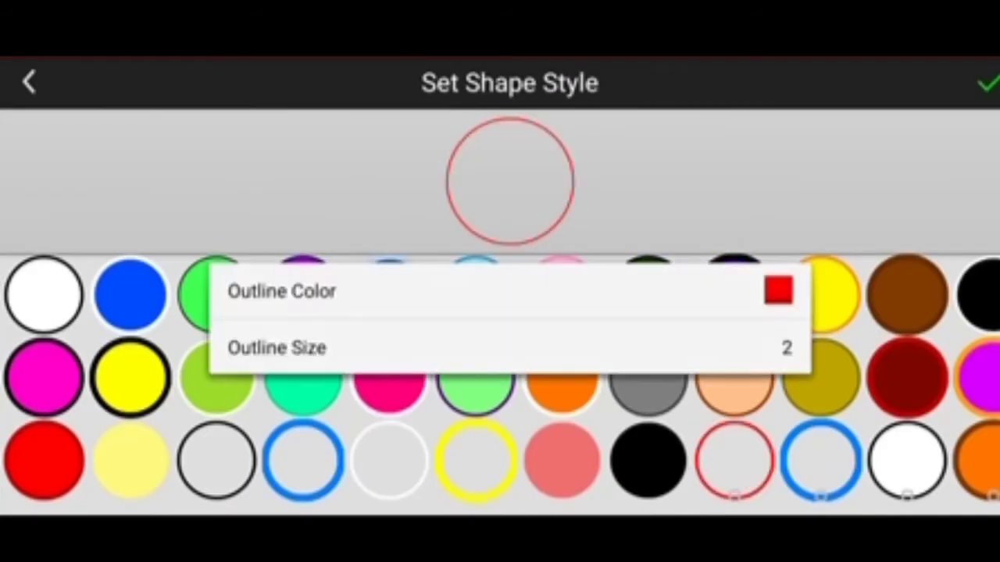
click(279, 348)
click(774, 300)
click(660, 364)
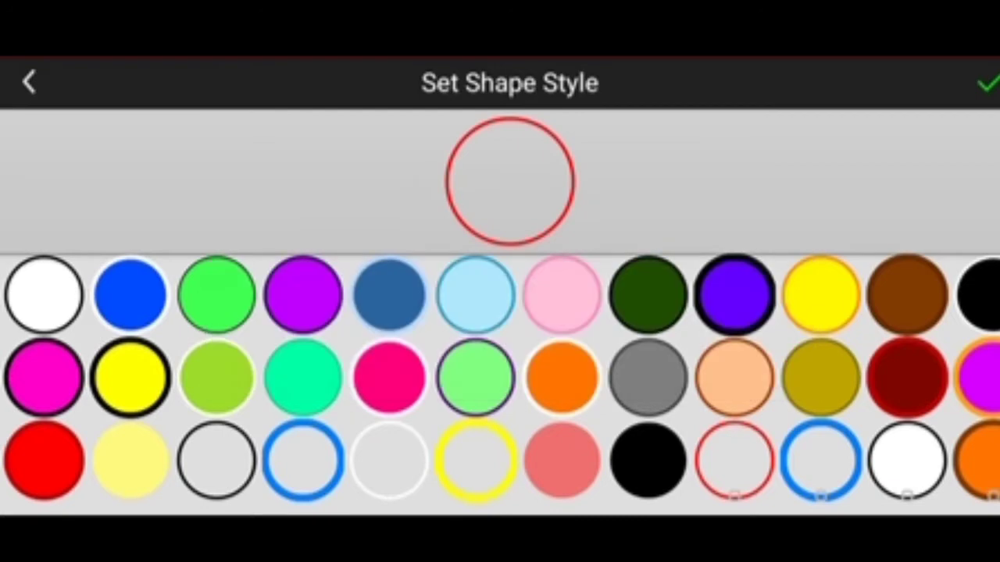
click(987, 84)
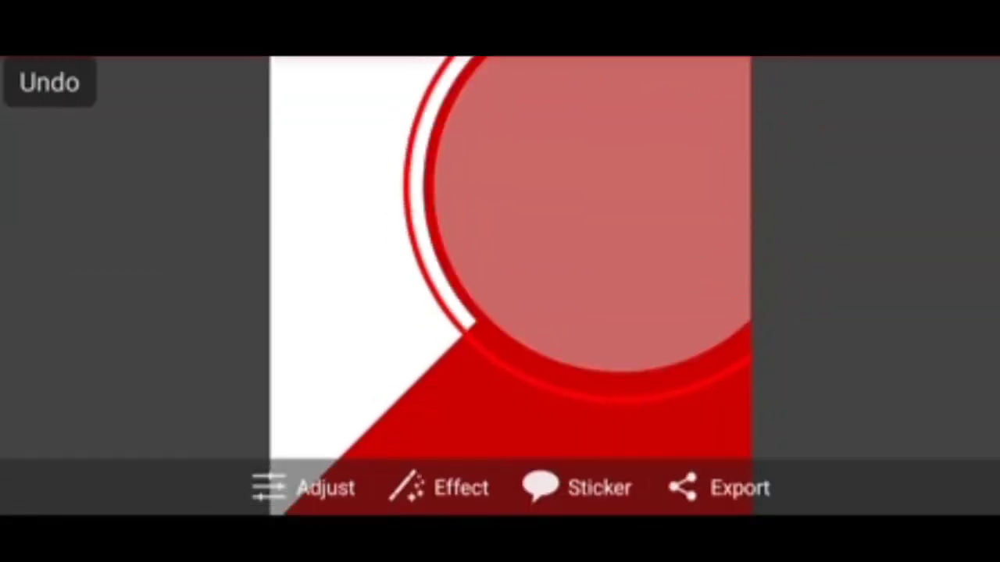
Step: Re-pick the ring as a Basic Shapes circle and adjust its outline colour
click(405, 400)
click(259, 181)
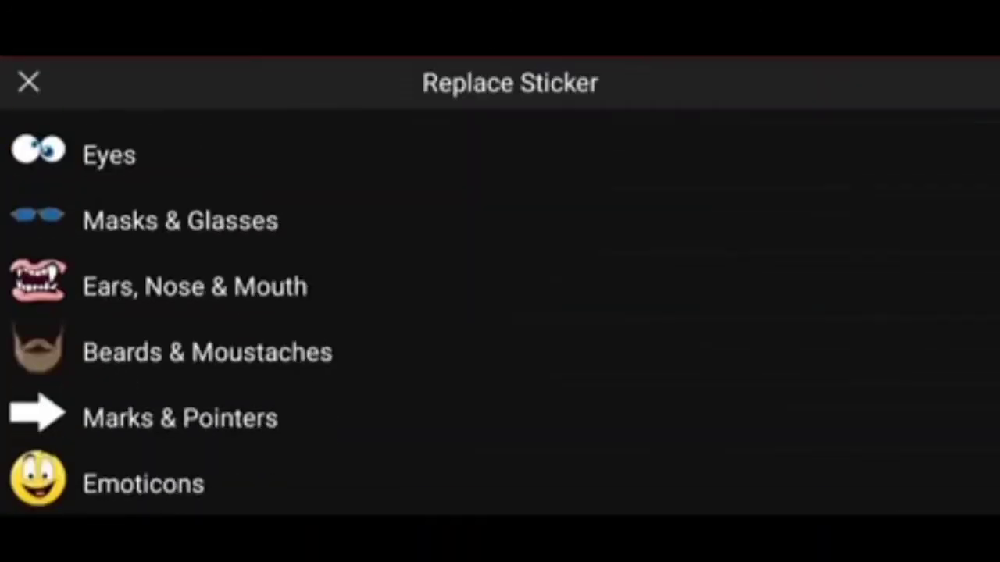
scroll(500, 312, down, 5)
scroll(499, 313, down, 3)
click(159, 435)
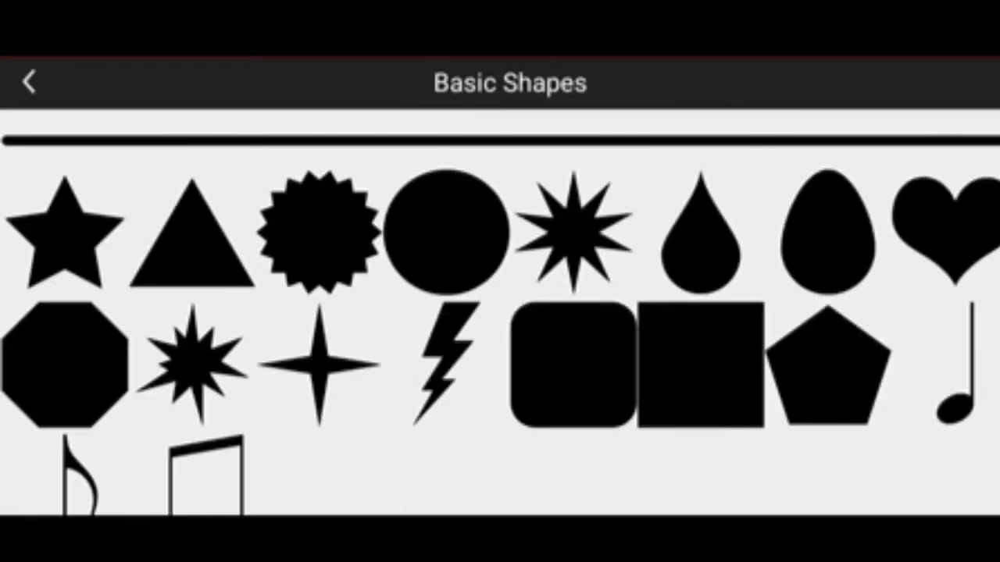
click(445, 230)
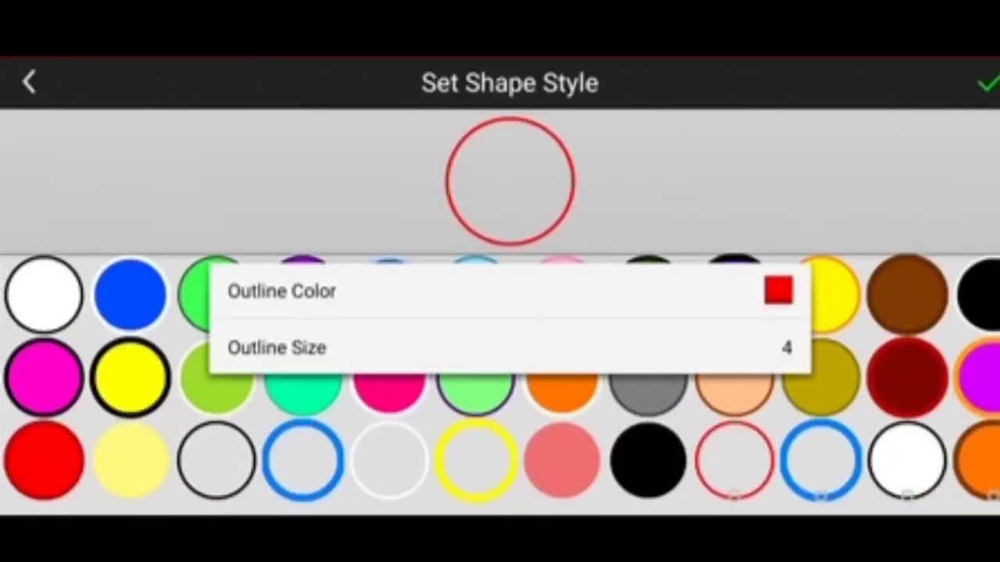
click(281, 290)
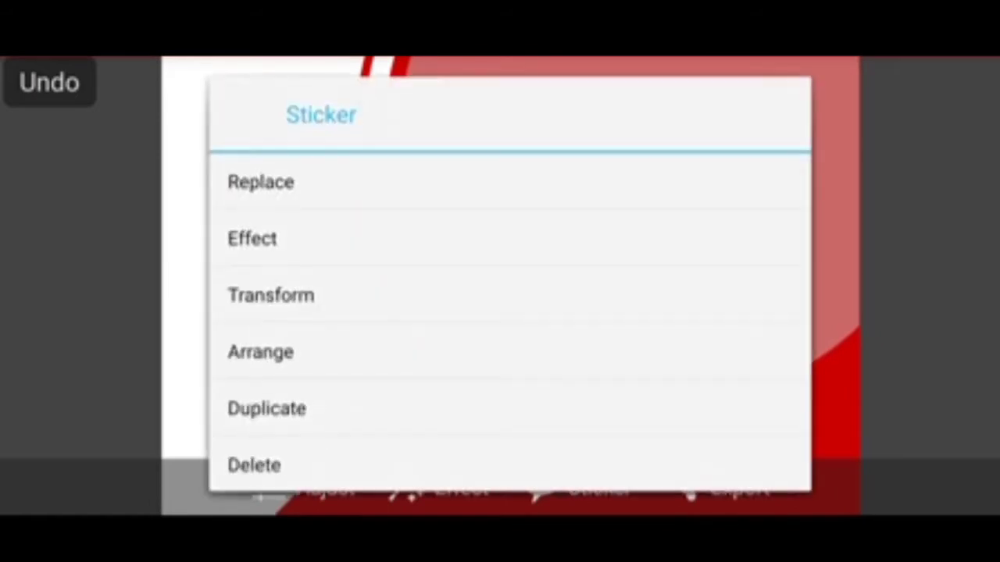
click(500, 236)
Step: Erase the ring's lower end near the notch with Erase Parts
click(500, 238)
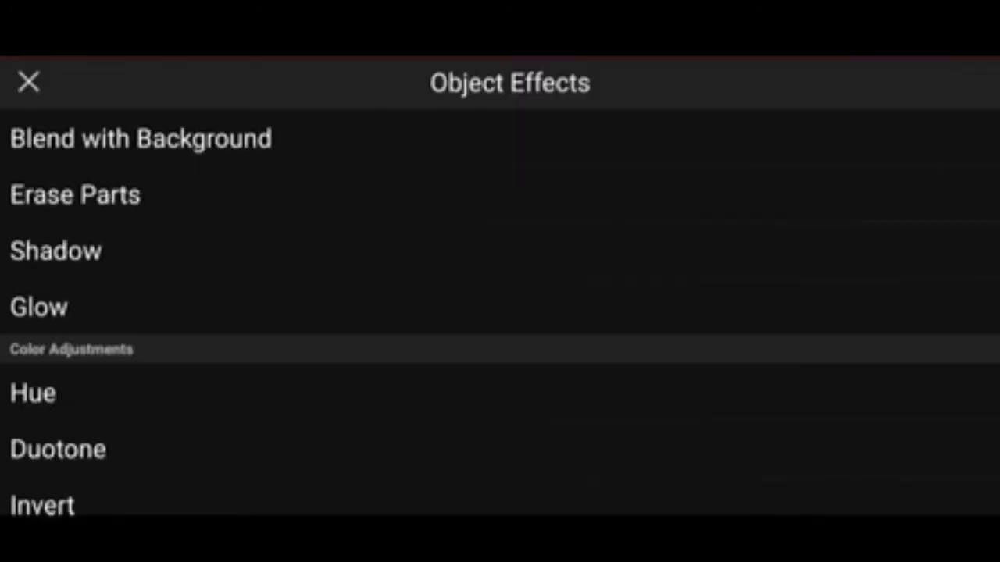
click(78, 193)
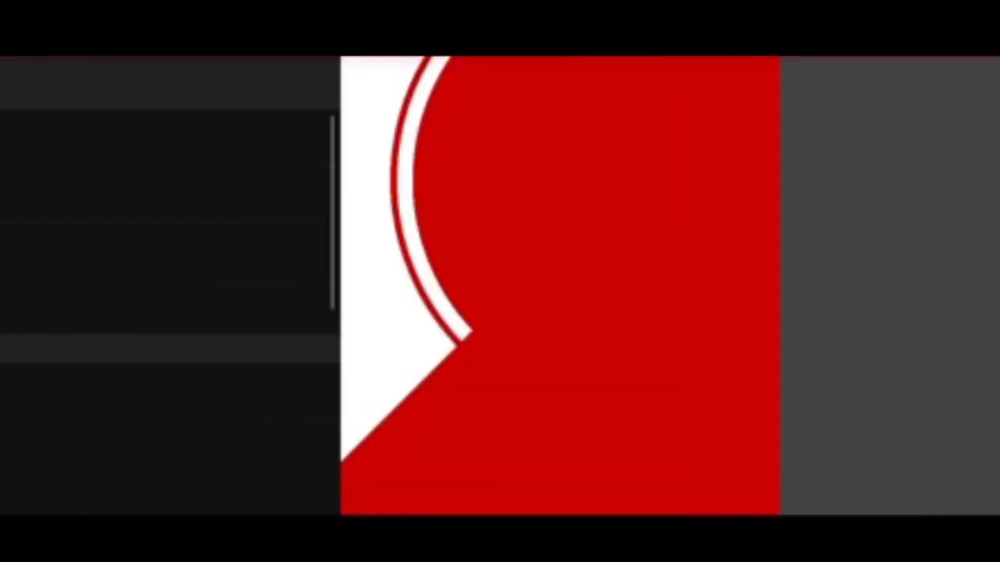
scroll(460, 343, up, 2)
scroll(461, 344, up, 2)
scroll(461, 344, up, 2)
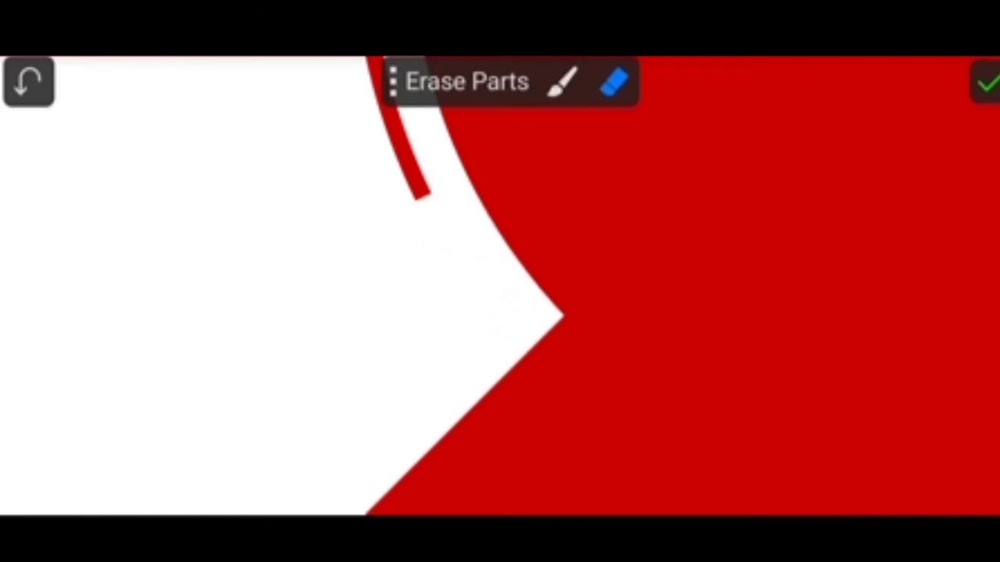
scroll(500, 285, down, 3)
click(985, 82)
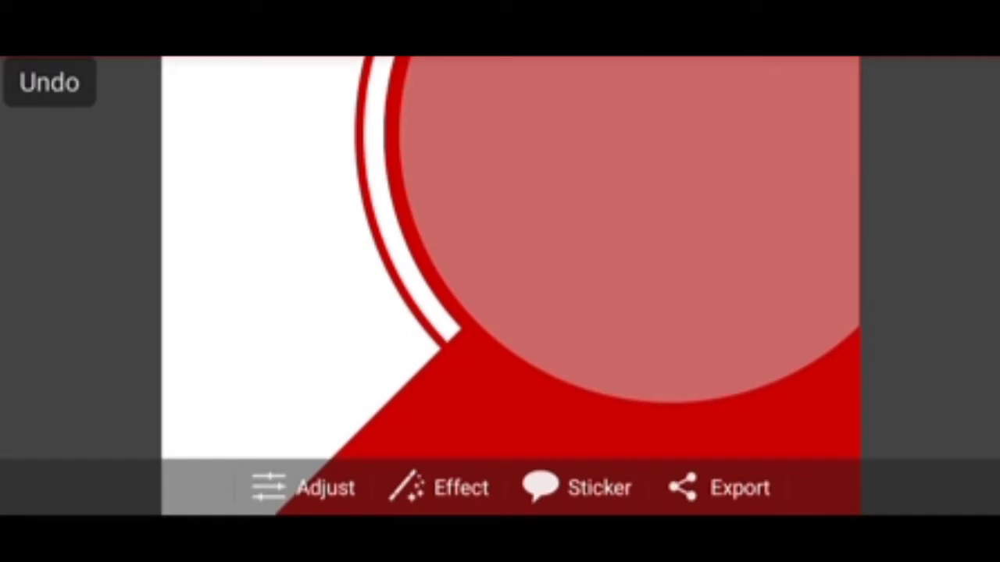
Step: Replace the ring sticker with a new Basic Shapes circle
click(594, 234)
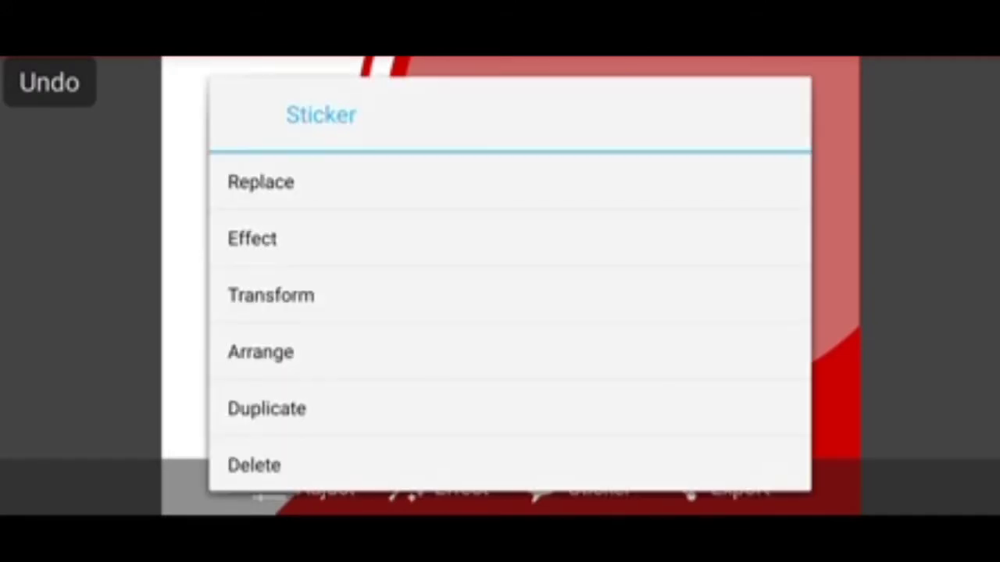
click(260, 181)
scroll(500, 312, down, 5)
scroll(141, 312, down, 5)
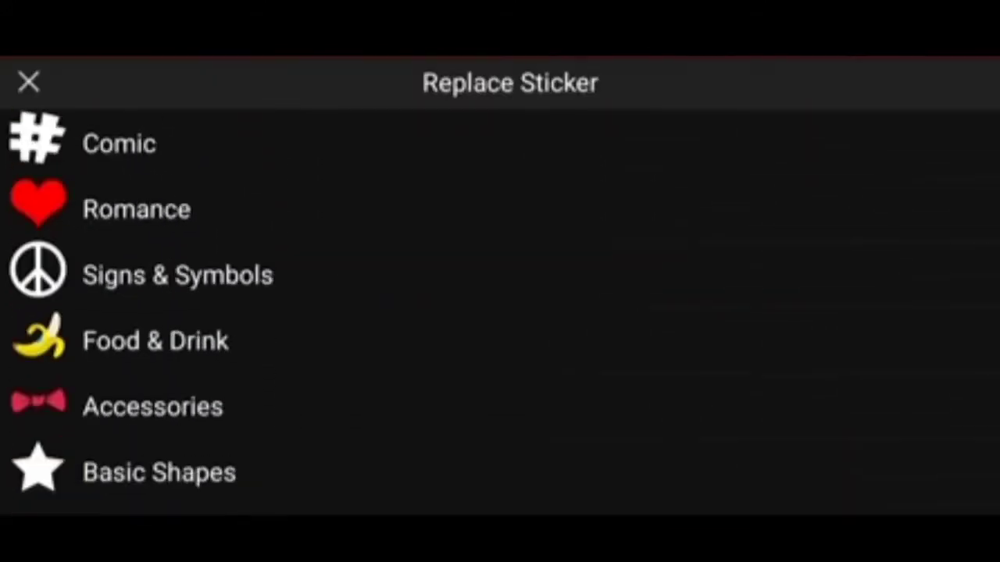
scroll(141, 313, down, 1)
click(148, 406)
click(446, 227)
Step: Give the circle a white outline (0% saturation, 100% brightness), place it, and show its effects
click(510, 181)
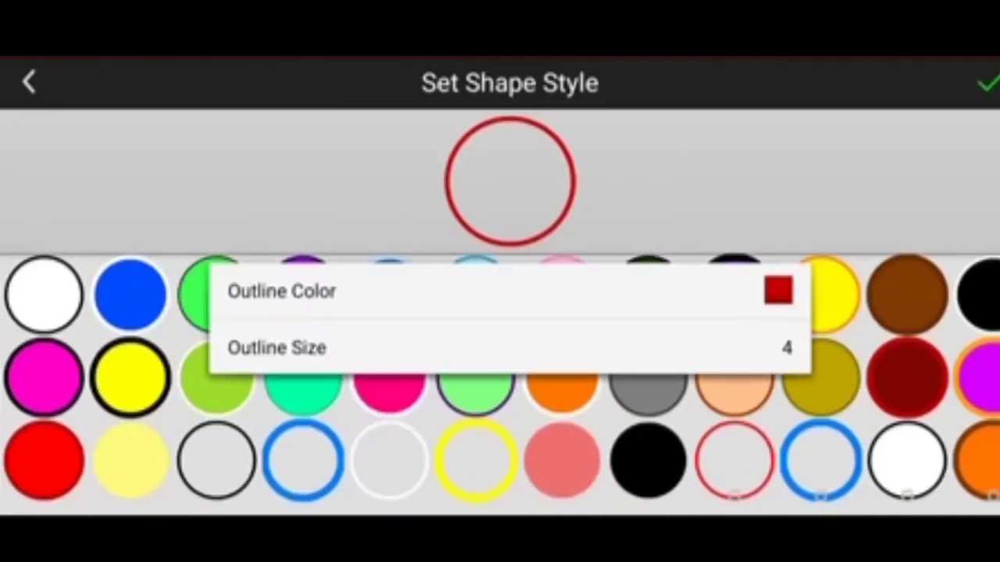
click(286, 289)
drag(668, 272, 353, 273)
drag(602, 324, 668, 324)
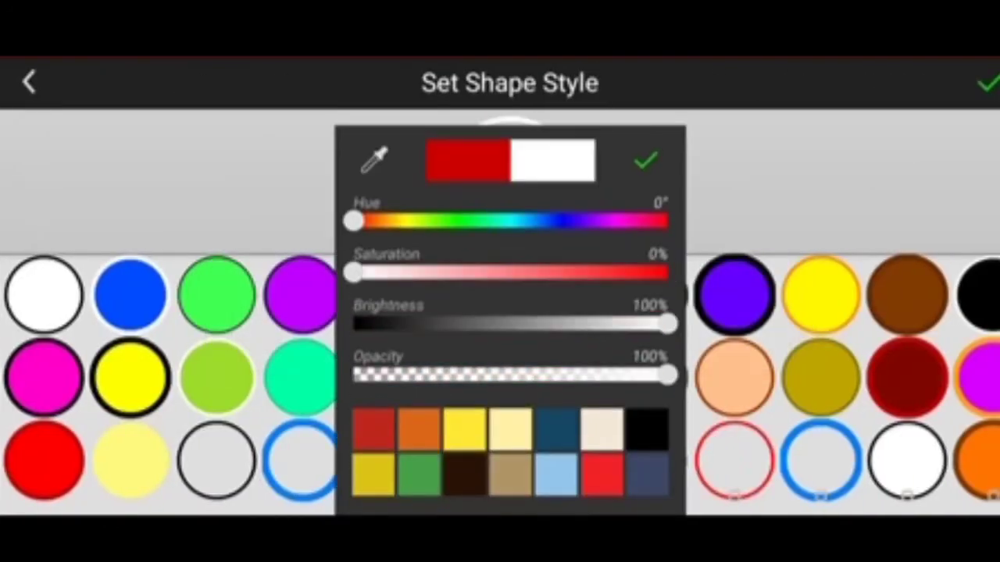
click(645, 161)
click(988, 83)
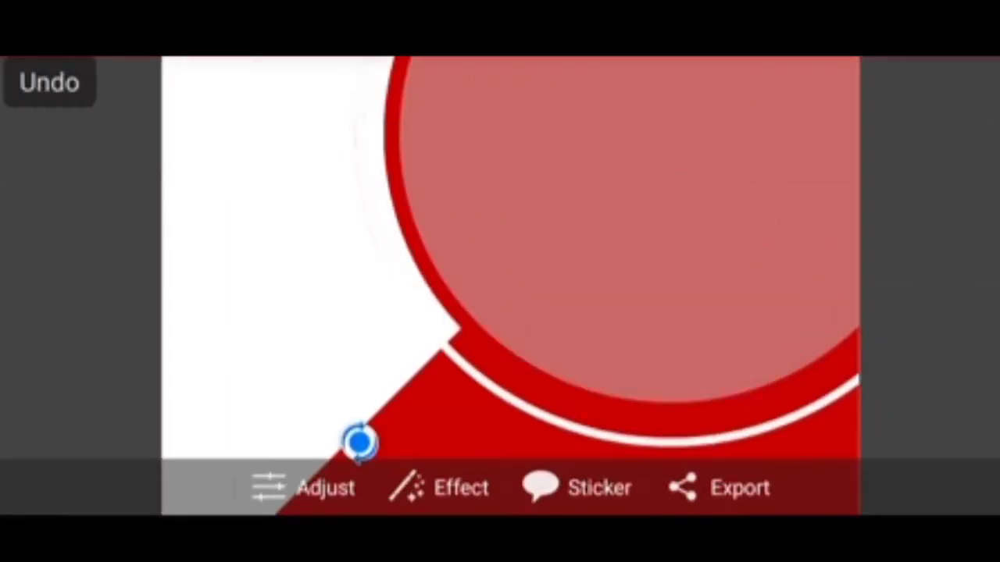
click(360, 442)
click(250, 236)
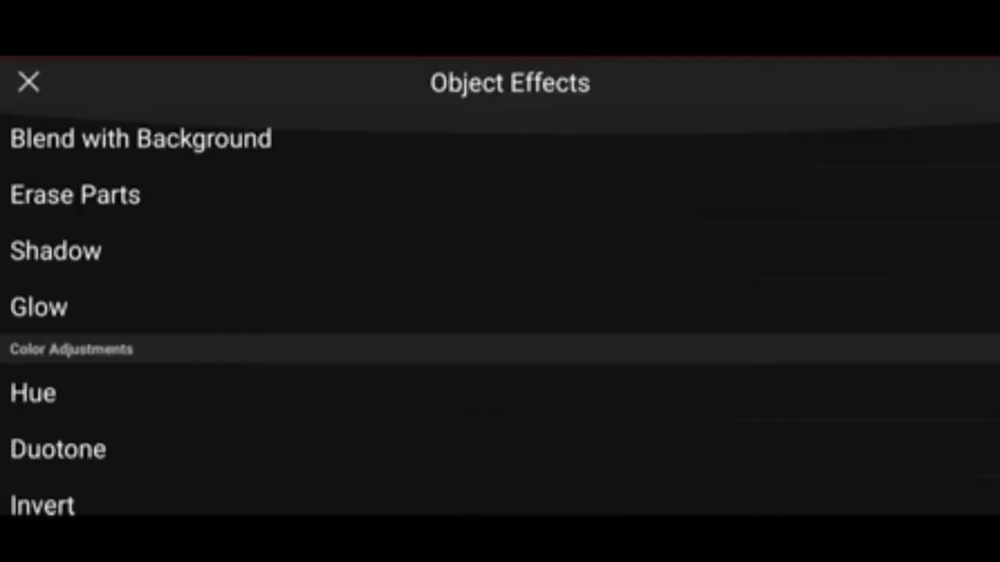
Step: Choose Erase Parts to rub out most of the white ring
click(75, 194)
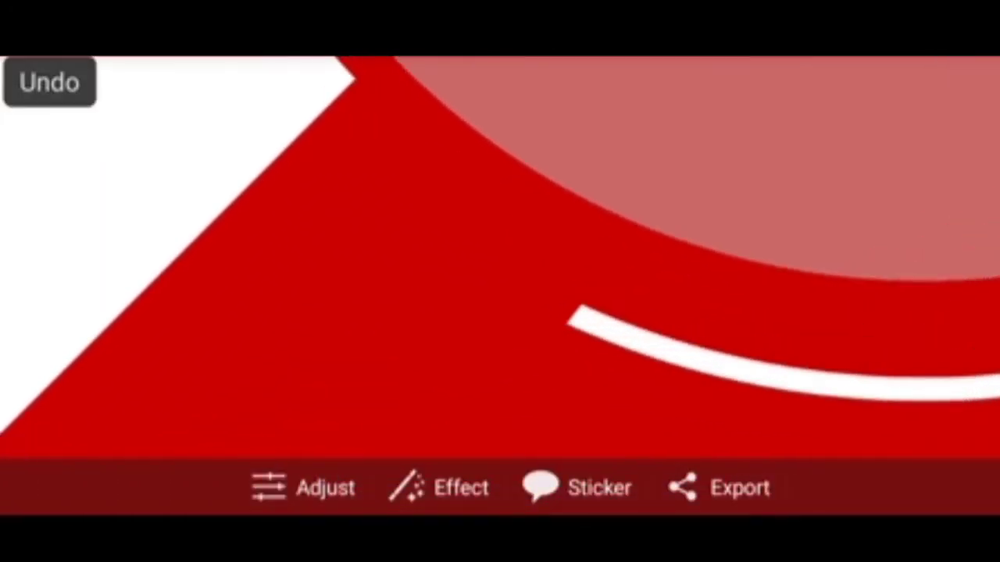
Step: Add a white-filled circle and shrink it into a small dot capping the arc end
click(578, 488)
scroll(499, 313, down, 5)
scroll(500, 313, down, 3)
scroll(500, 313, down, 2)
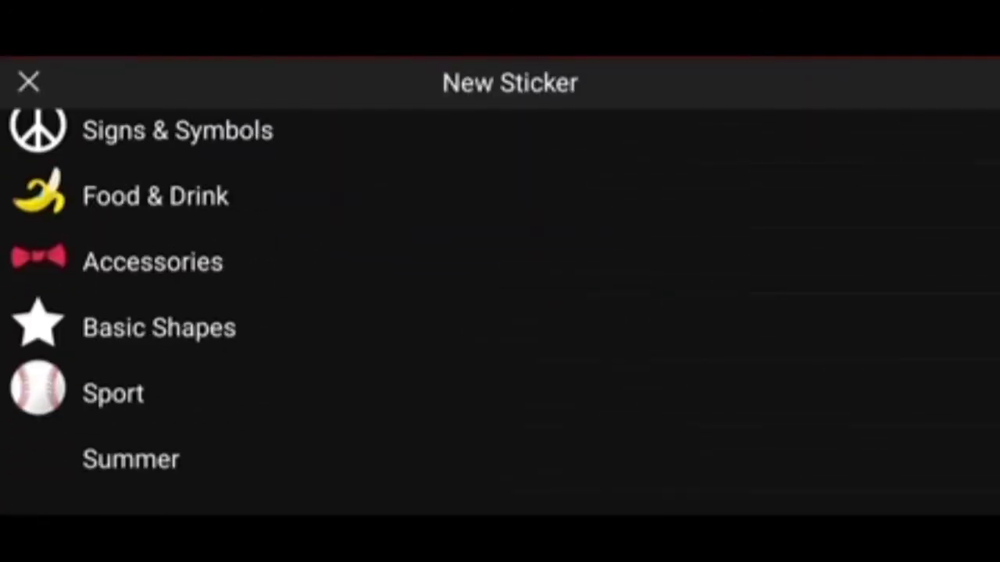
click(160, 327)
click(445, 232)
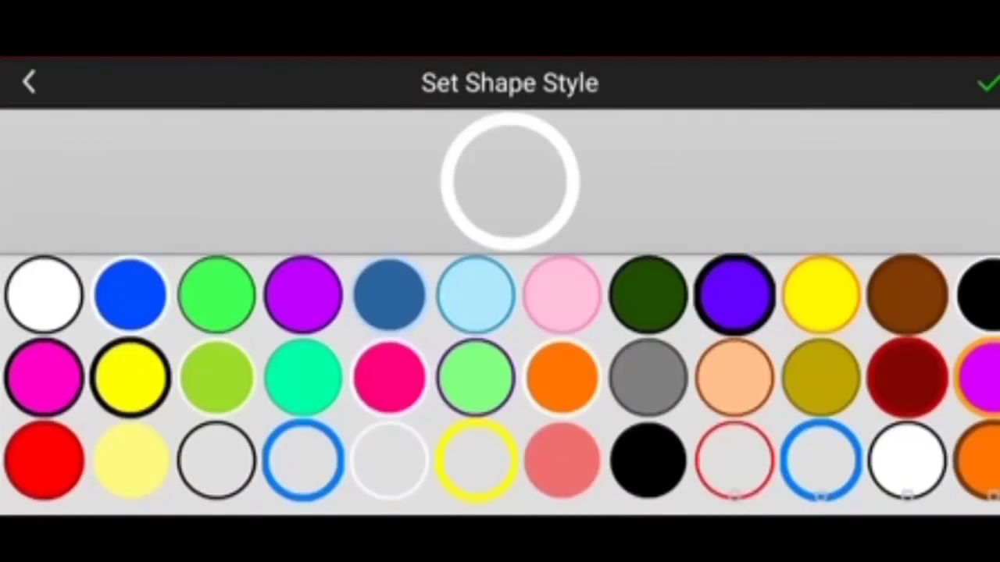
click(648, 459)
click(642, 159)
click(988, 82)
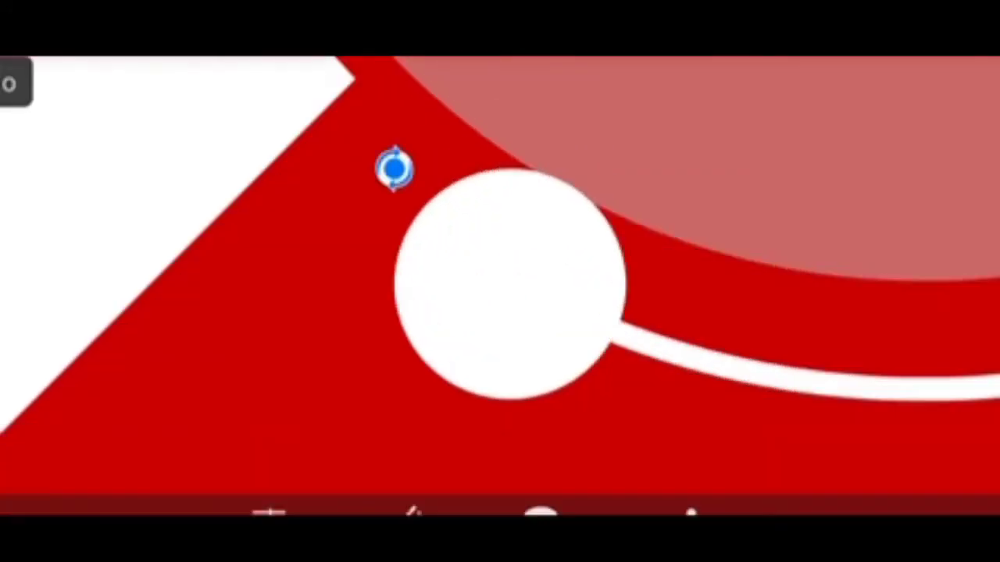
drag(394, 168, 482, 261)
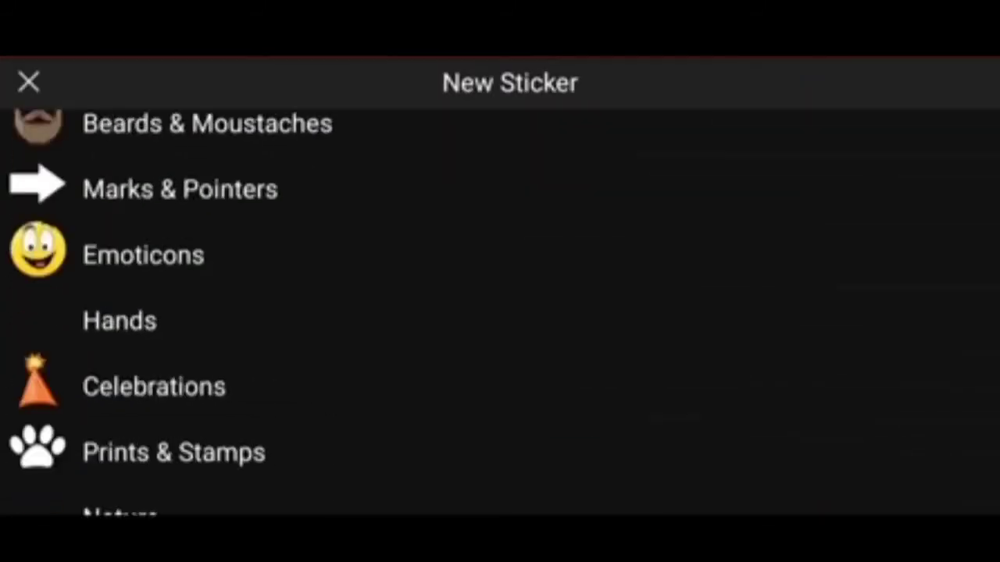
Step: Add a red square sticker from Basic Shapes and place it at the top left as a bar
scroll(140, 312, down, 5)
scroll(141, 313, down, 3)
click(156, 317)
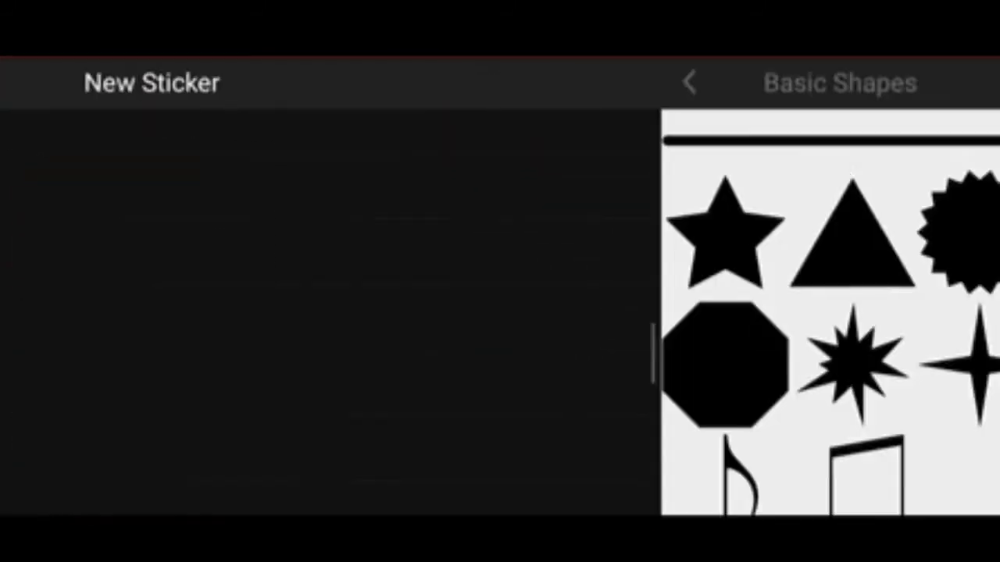
click(701, 365)
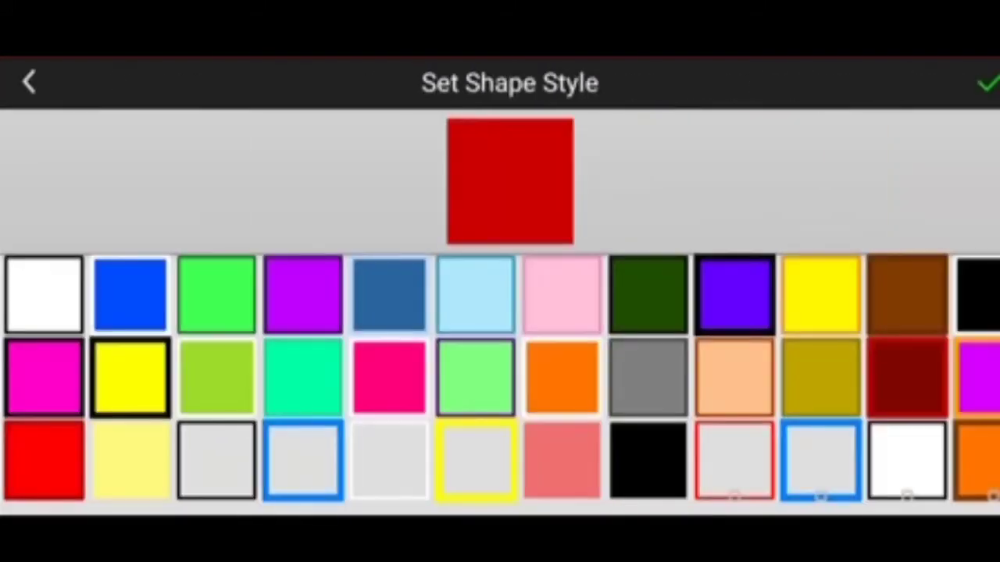
click(984, 82)
mouse_move(625, 398)
mouse_down()
mouse_move(447, 324)
mouse_move(468, 429)
mouse_move(396, 410)
mouse_move(336, 156)
mouse_move(272, 197)
mouse_move(288, 76)
mouse_move(305, 133)
mouse_move(383, 140)
mouse_move(191, 121)
mouse_up()
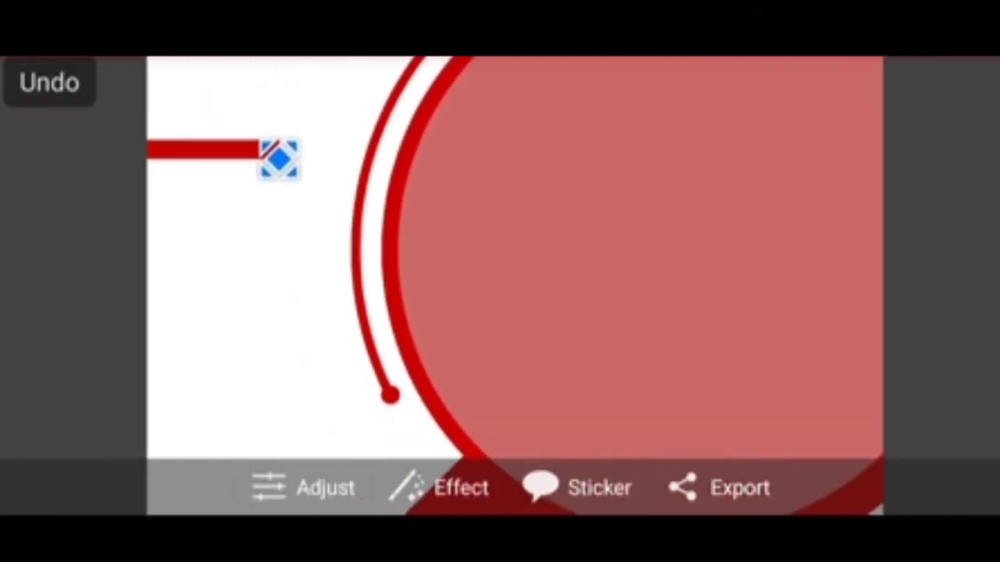
Step: Duplicate the red bar repeatedly to build a stack of six bars down the left
click(273, 157)
key(Escape)
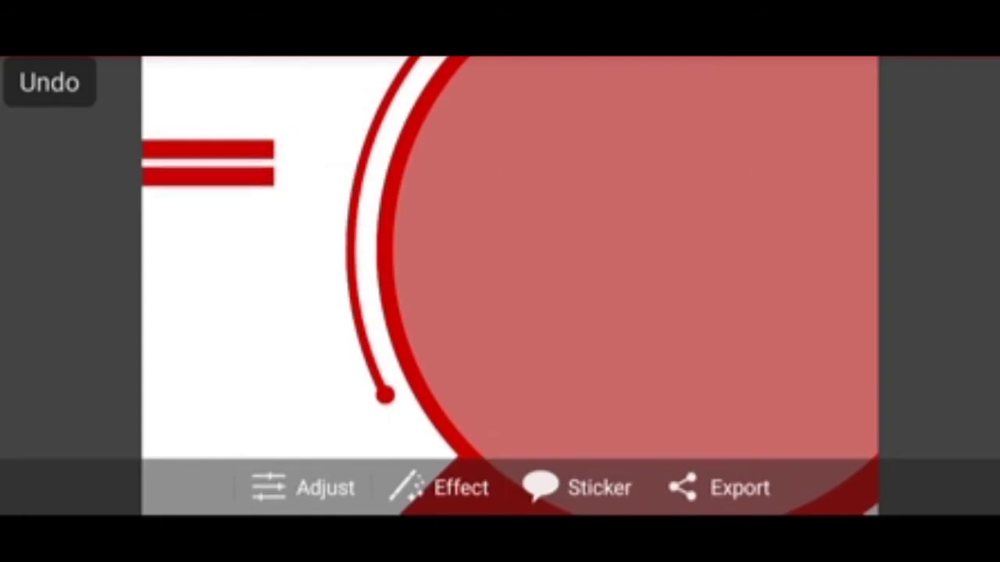
click(274, 187)
key(Escape)
drag(274, 187, 274, 224)
click(273, 220)
key(Escape)
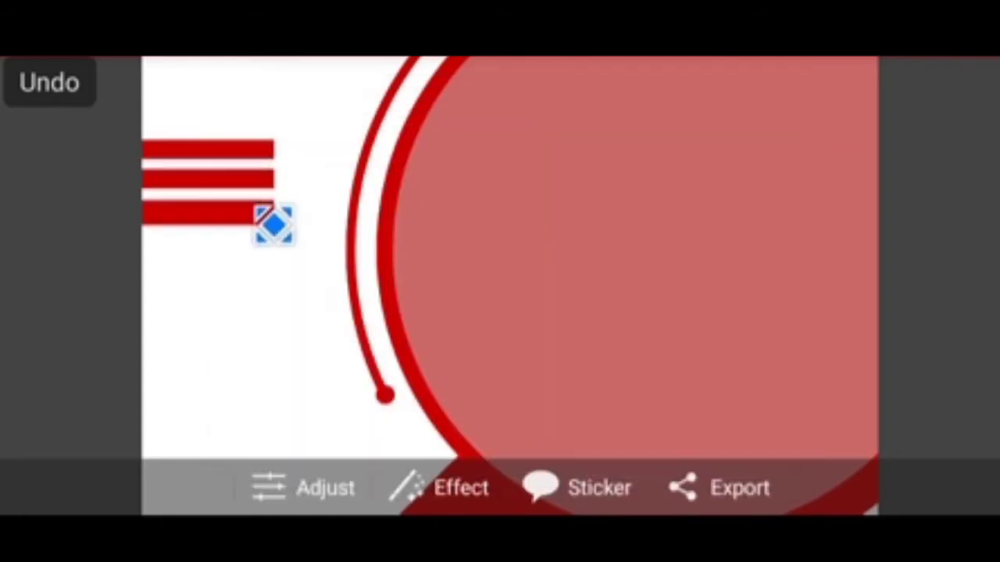
click(273, 250)
key(Escape)
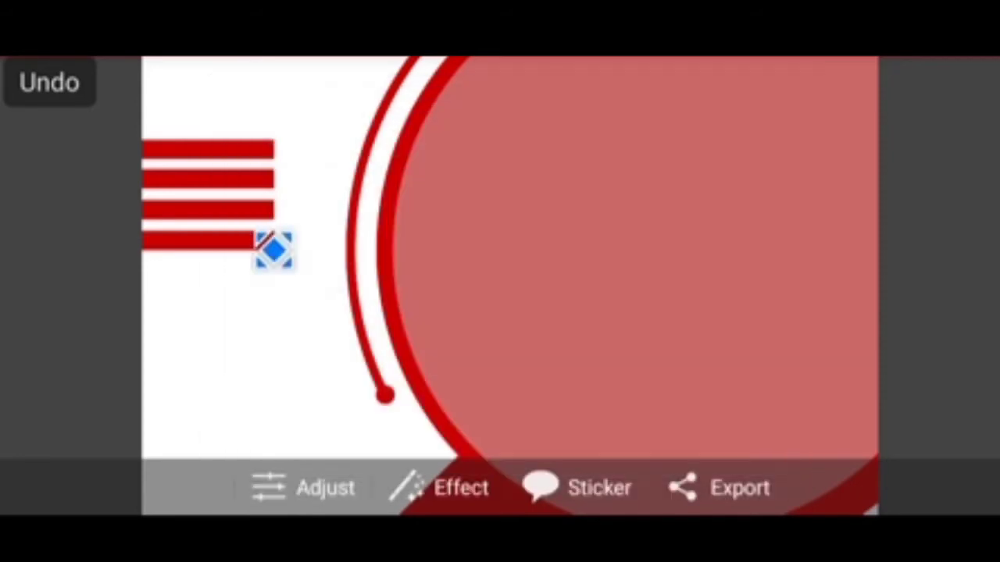
click(274, 283)
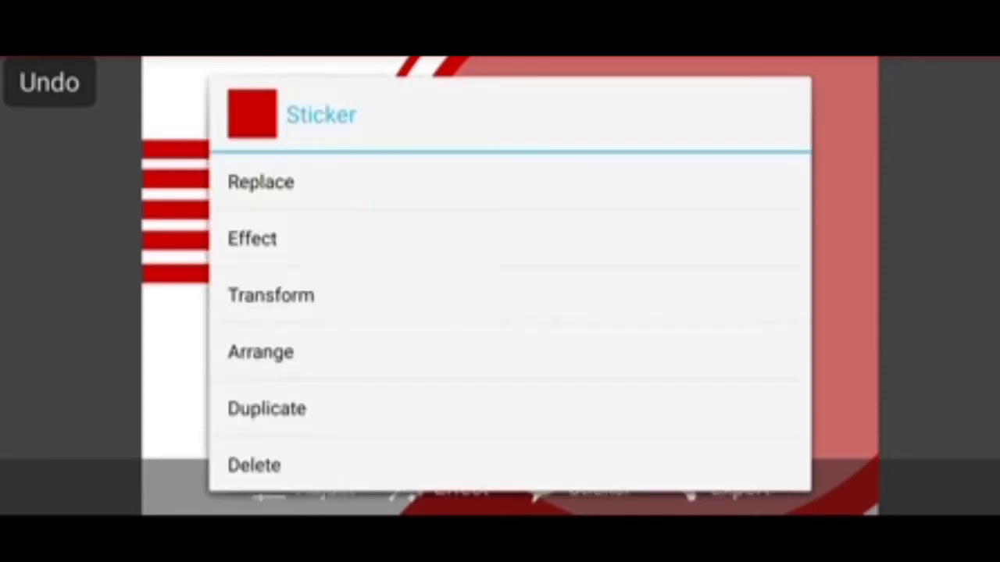
key(Escape)
scroll(507, 281, down, 3)
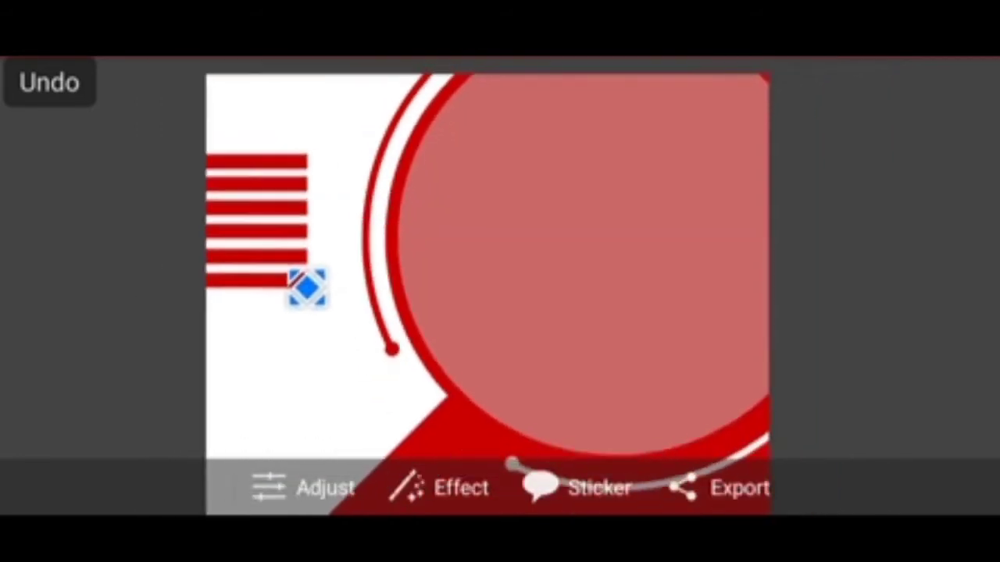
scroll(507, 281, down, 1)
scroll(508, 281, down, 2)
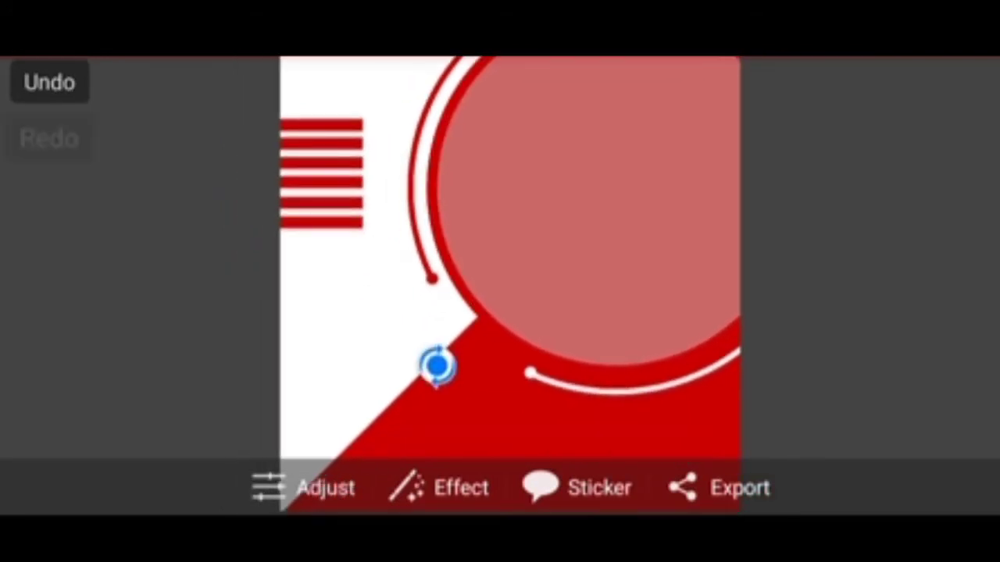
scroll(507, 281, up, 3)
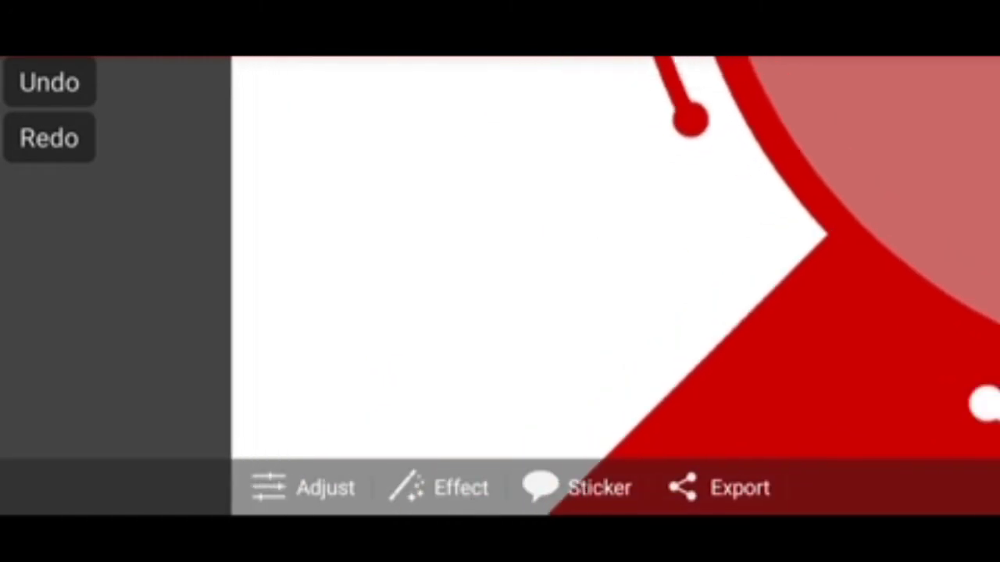
scroll(507, 281, down, 2)
scroll(507, 281, up, 1)
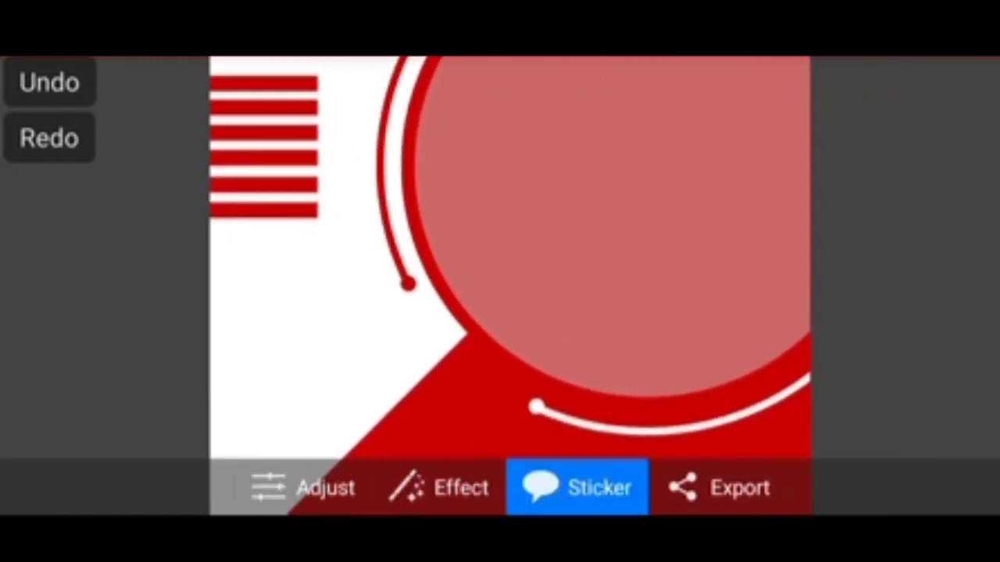
Step: Add a red circle sticker from Basic Shapes and resize it to a small circle
scroll(500, 313, down, 5)
scroll(500, 313, down, 5)
scroll(500, 312, down, 1)
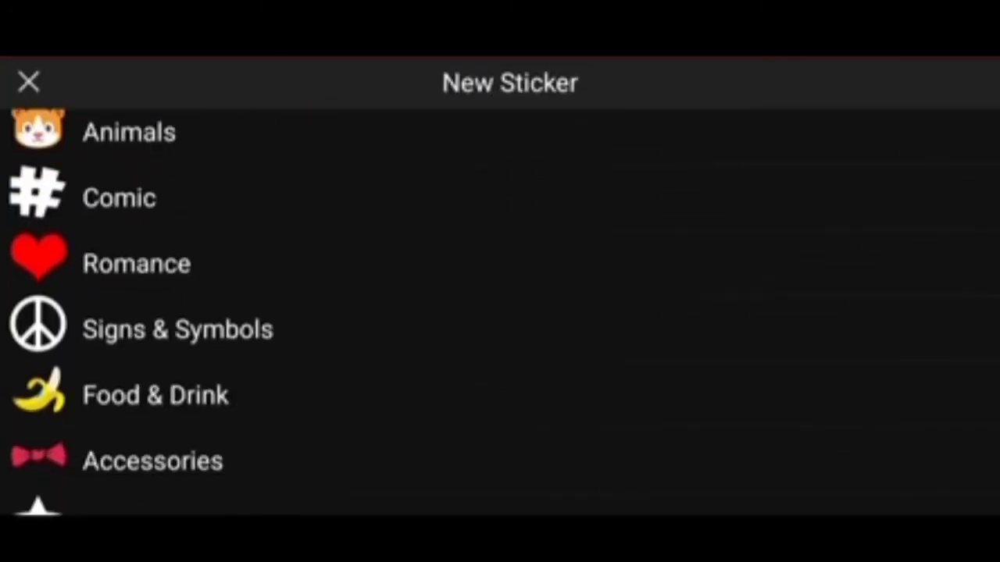
scroll(500, 313, down, 3)
click(156, 279)
click(446, 230)
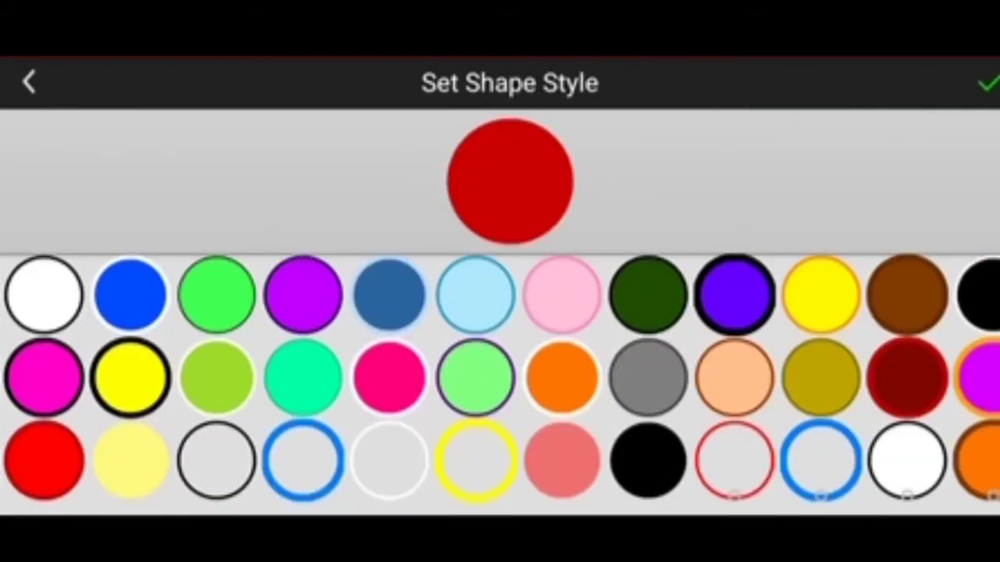
click(986, 83)
drag(393, 399, 458, 208)
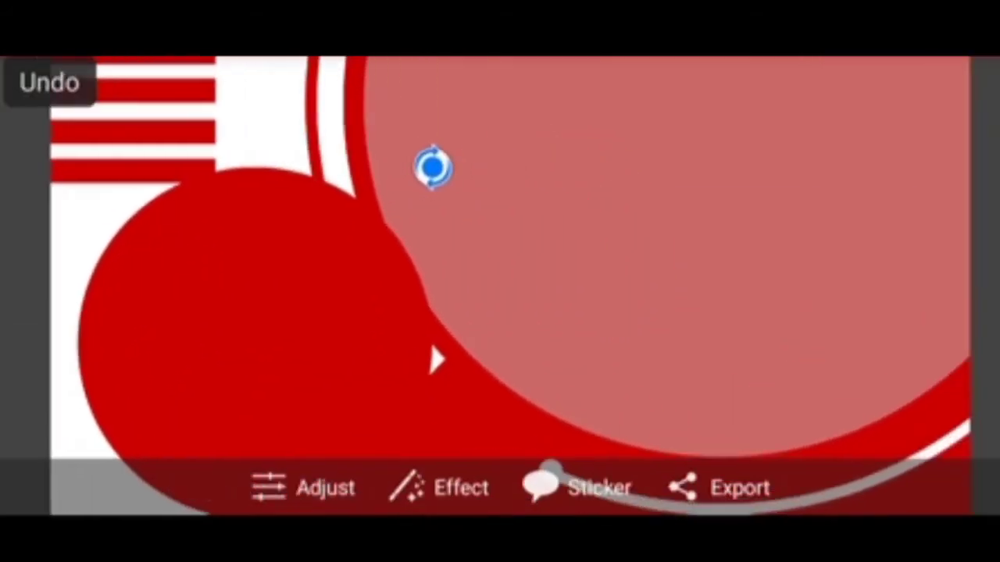
click(50, 82)
mouse_move(434, 168)
mouse_down()
mouse_move(375, 234)
mouse_move(335, 261)
mouse_up()
Step: Position the red circle on the left below the bars and duplicate it
mouse_move(300, 297)
mouse_down()
mouse_move(200, 302)
mouse_move(227, 302)
mouse_up()
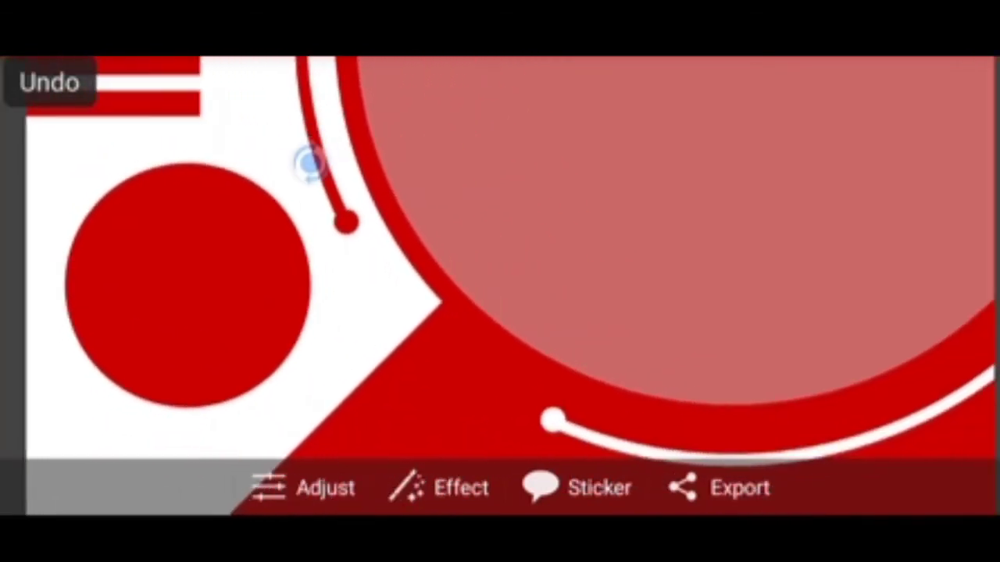
click(310, 161)
drag(187, 285, 190, 295)
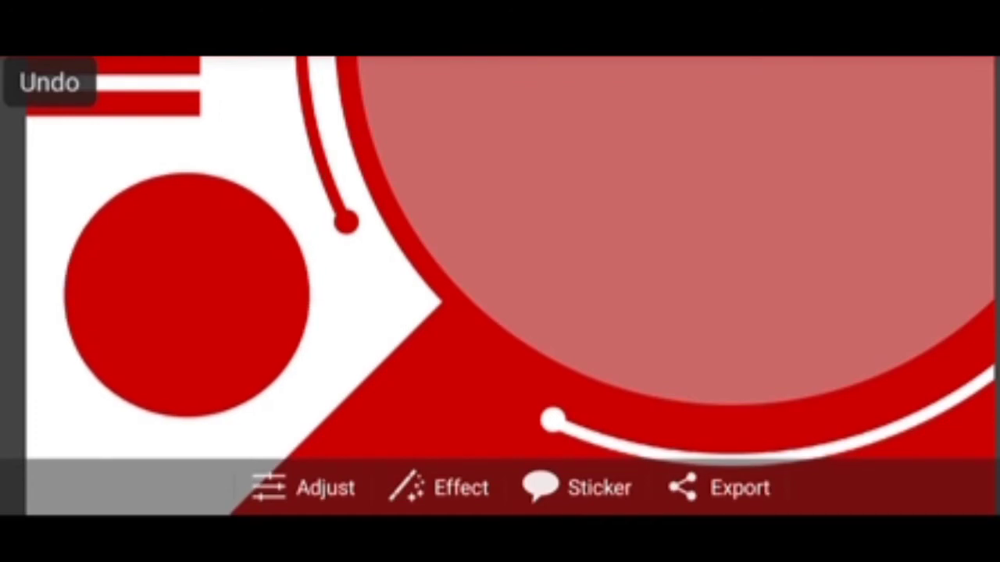
click(309, 172)
click(267, 409)
click(310, 172)
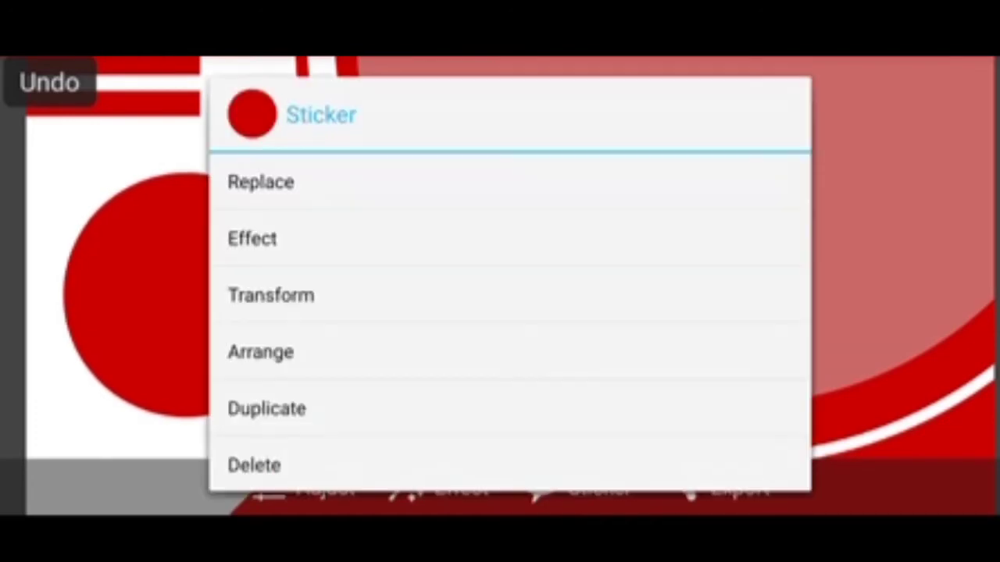
click(260, 181)
scroll(500, 312, down, 5)
click(158, 438)
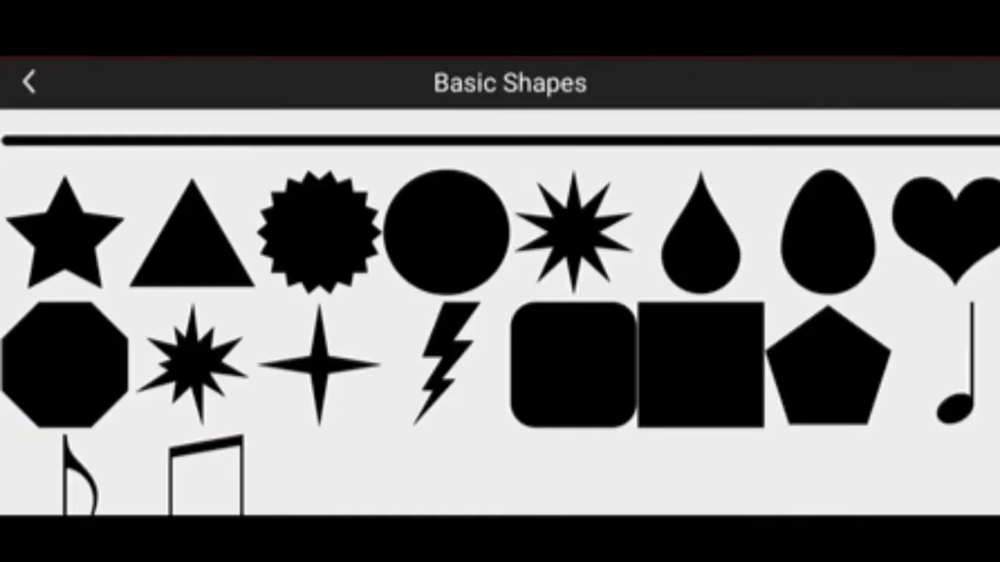
click(446, 231)
click(734, 461)
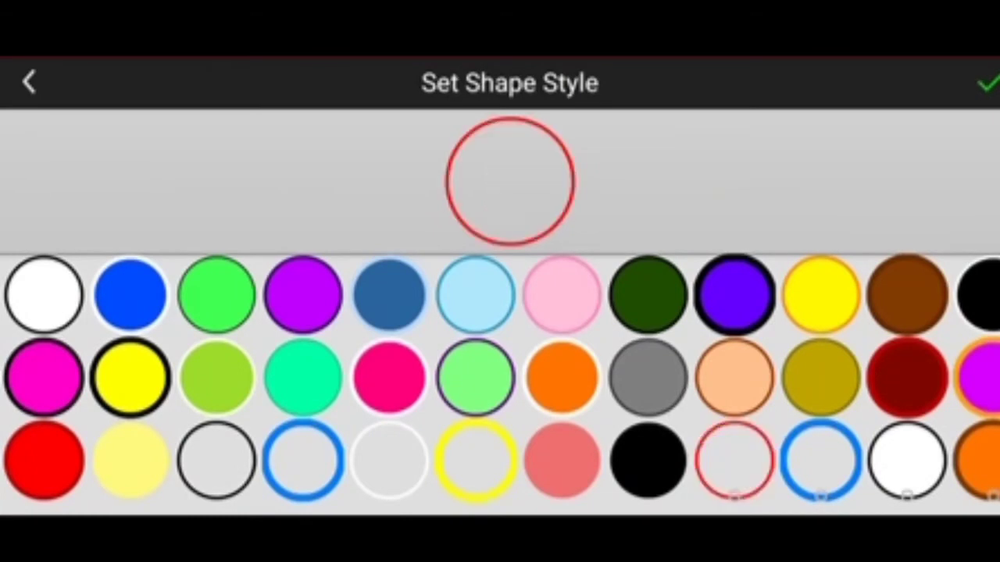
click(988, 82)
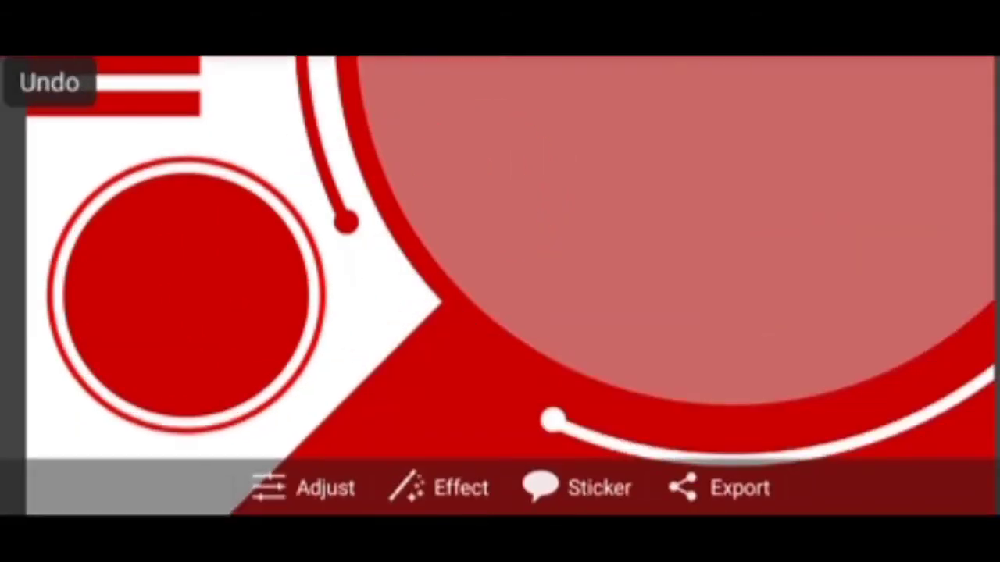
double_click(357, 190)
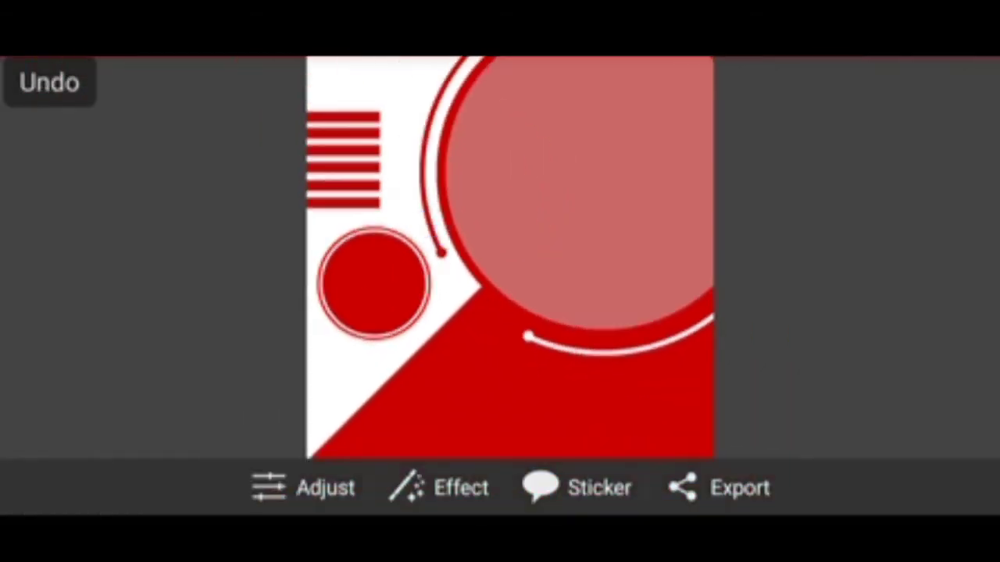
scroll(500, 312, up, 1)
scroll(500, 312, up, 1)
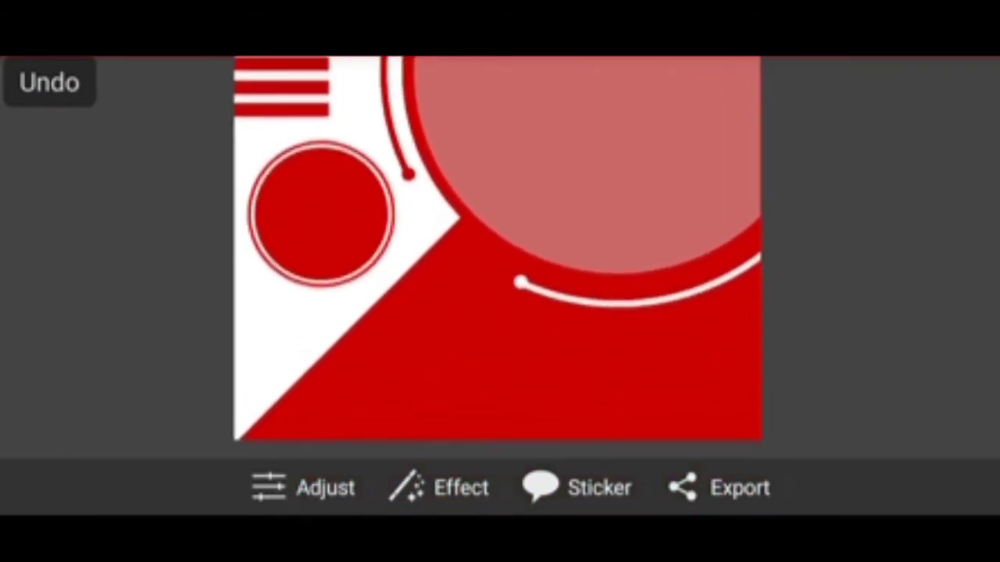
scroll(499, 313, up, 1)
scroll(499, 312, up, 1)
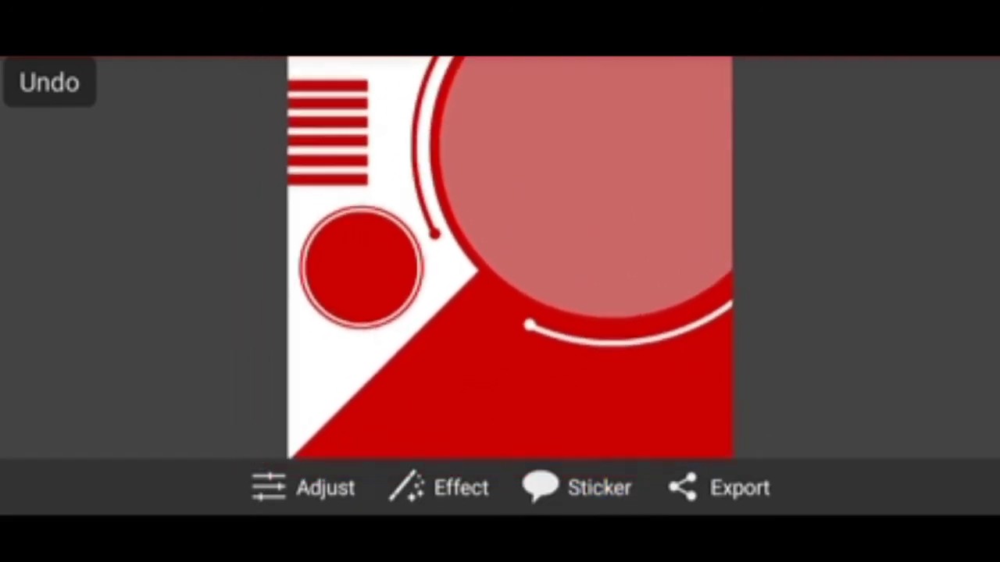
Step: Start a new title sticker and choose the KG HAPPY font from More Fonts
click(576, 488)
click(107, 209)
click(509, 151)
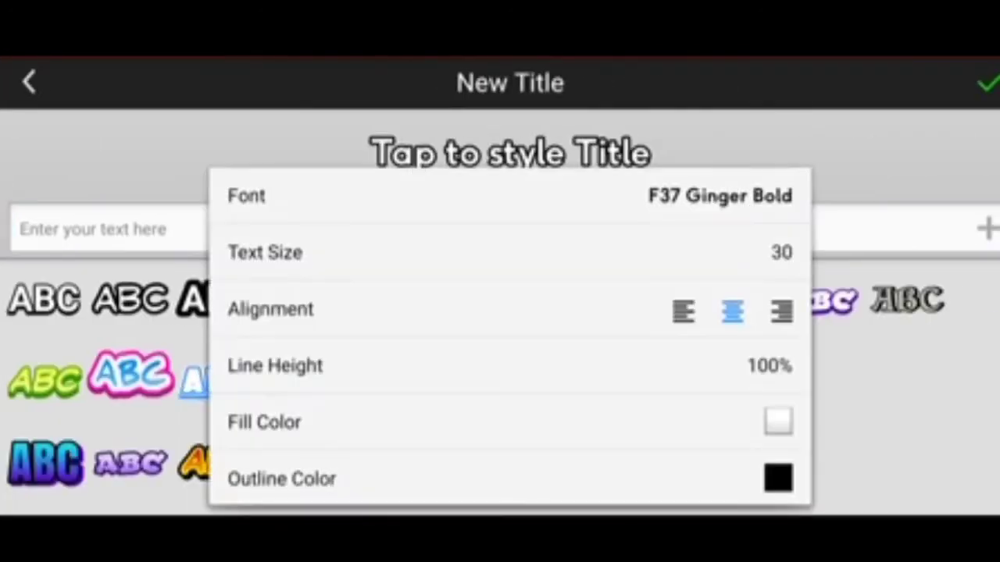
click(390, 195)
click(74, 485)
scroll(499, 312, down, 10)
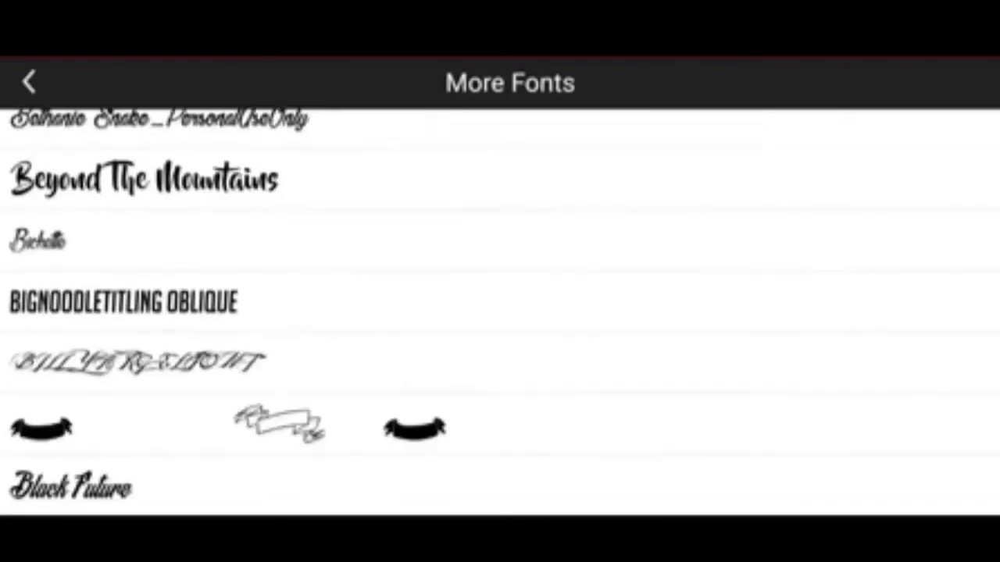
scroll(500, 312, down, 10)
scroll(499, 312, down, 10)
scroll(500, 312, down, 10)
scroll(500, 312, down, 8)
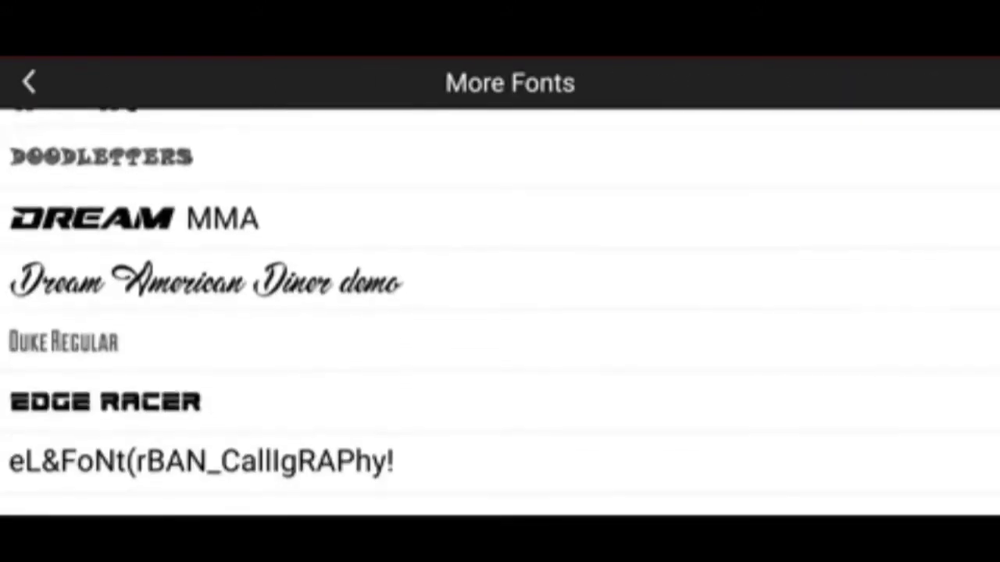
scroll(500, 313, down, 5)
scroll(499, 312, down, 4)
scroll(500, 313, down, 5)
scroll(500, 312, down, 4)
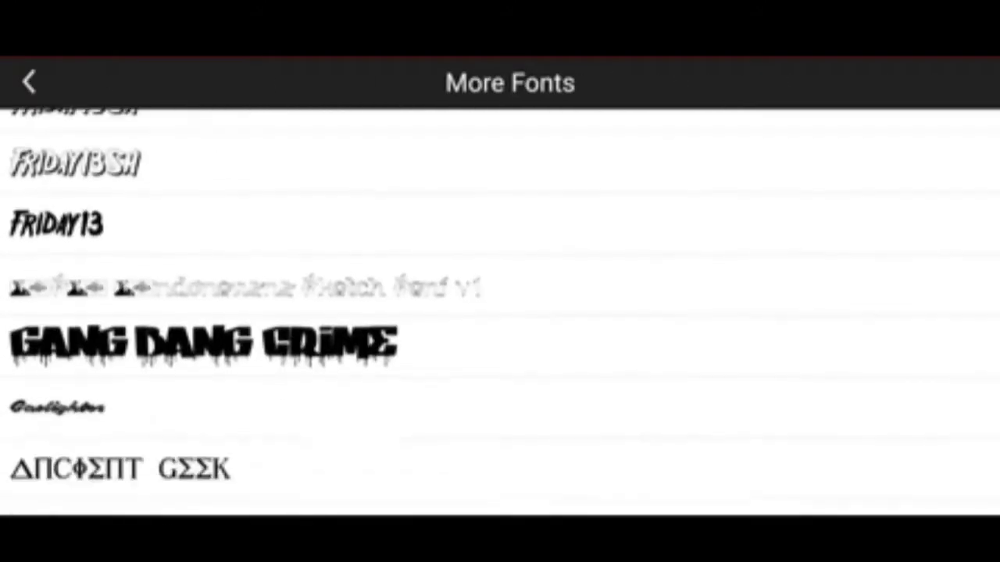
scroll(500, 313, down, 5)
scroll(500, 313, down, 5)
scroll(500, 312, down, 5)
scroll(500, 312, down, 4)
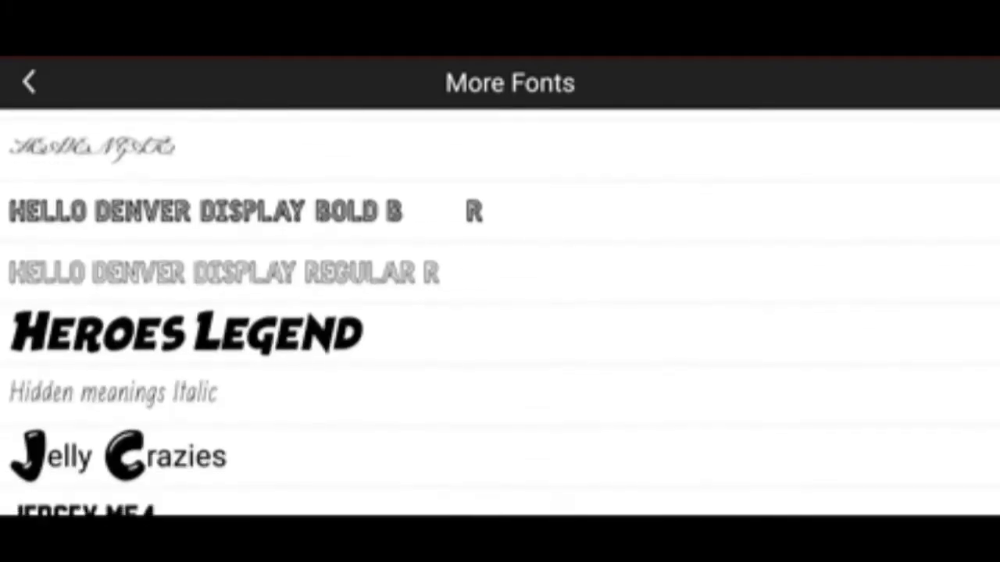
scroll(499, 313, down, 6)
scroll(500, 312, up, 2)
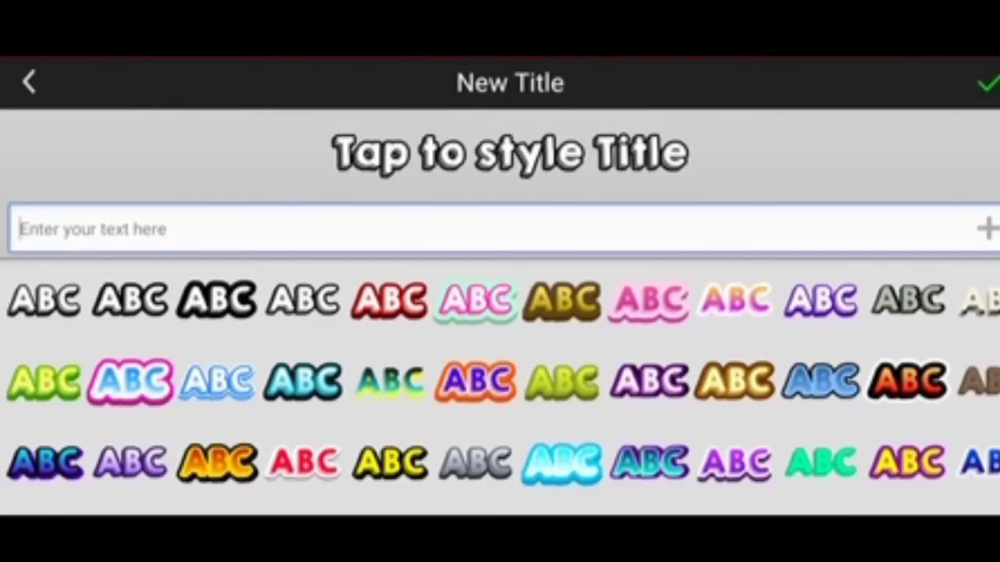
scroll(500, 383, right, 5)
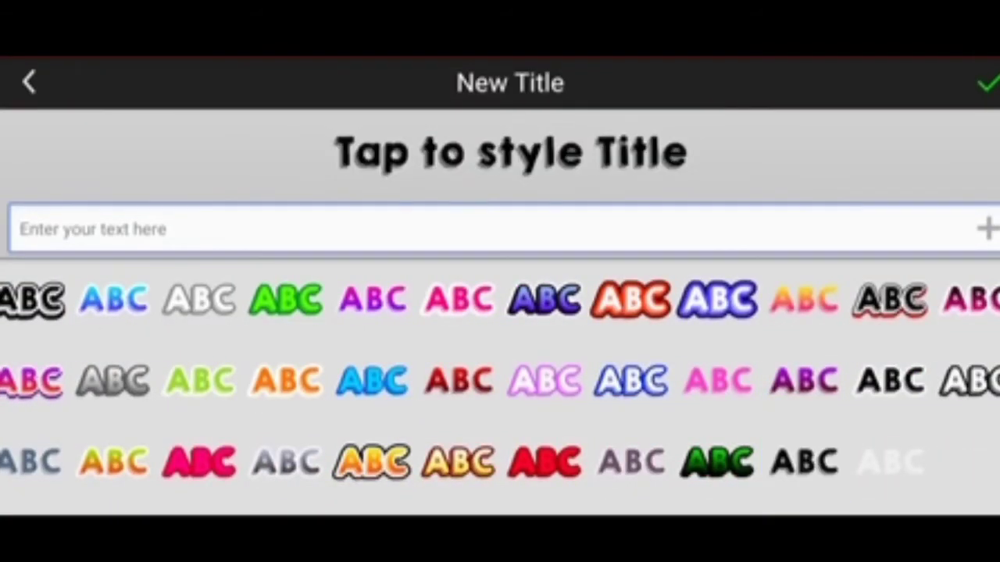
Step: Set the title's fill colour to white
click(510, 152)
click(776, 463)
drag(354, 325, 667, 324)
click(645, 161)
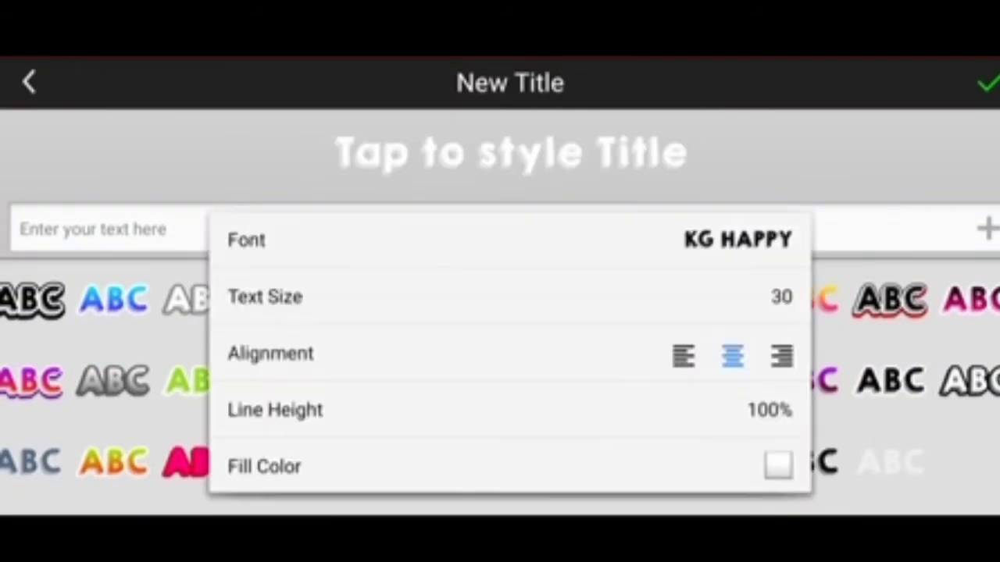
Step: Enter 'MIE AYAM' as the title text and add it to the poster
click(94, 229)
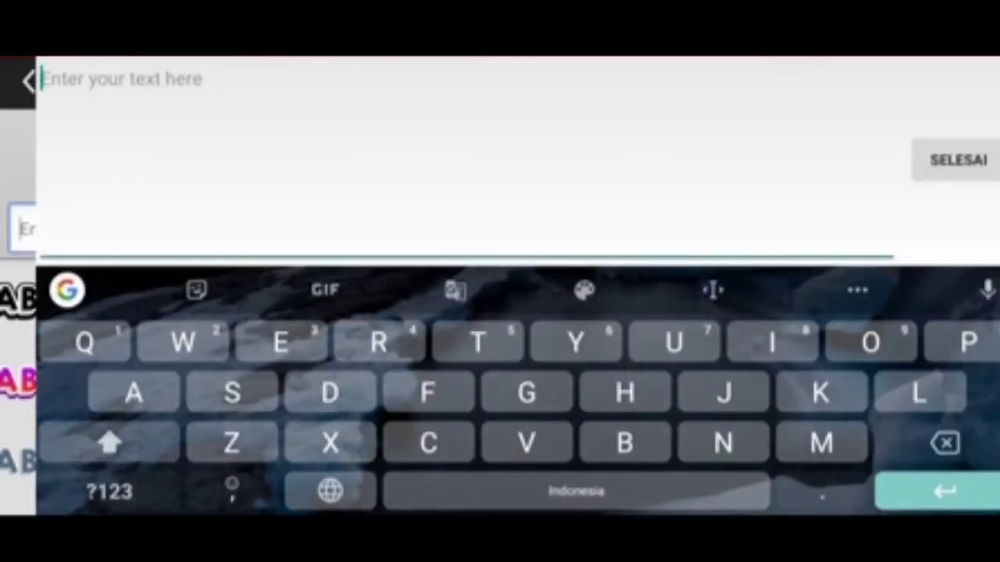
click(110, 442)
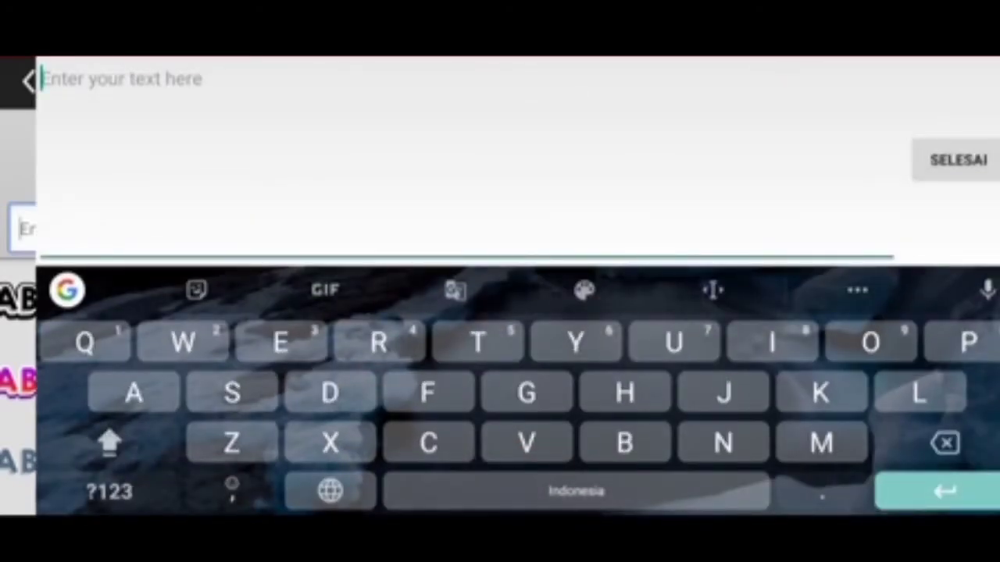
text(MIE AYAM)
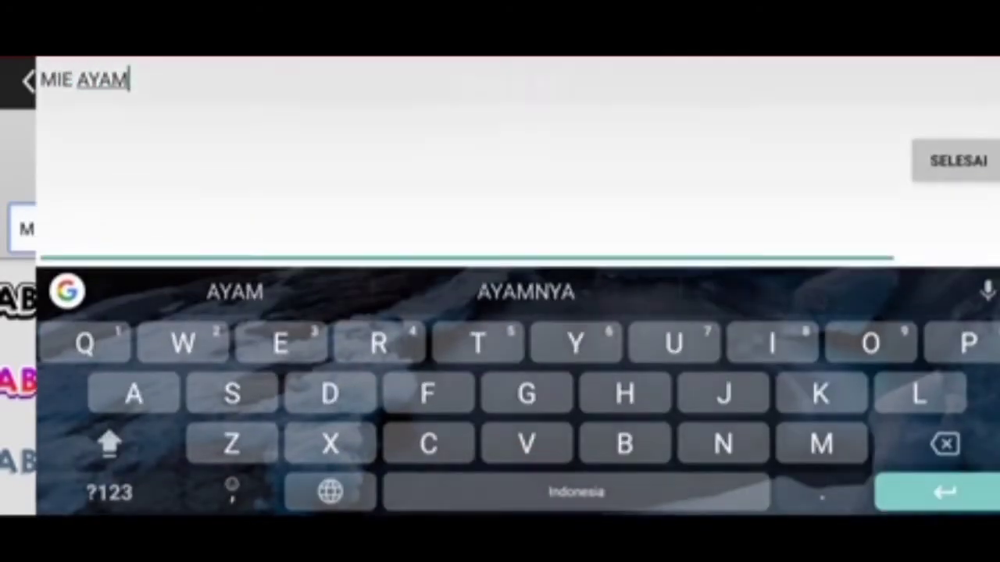
key(Return)
click(988, 82)
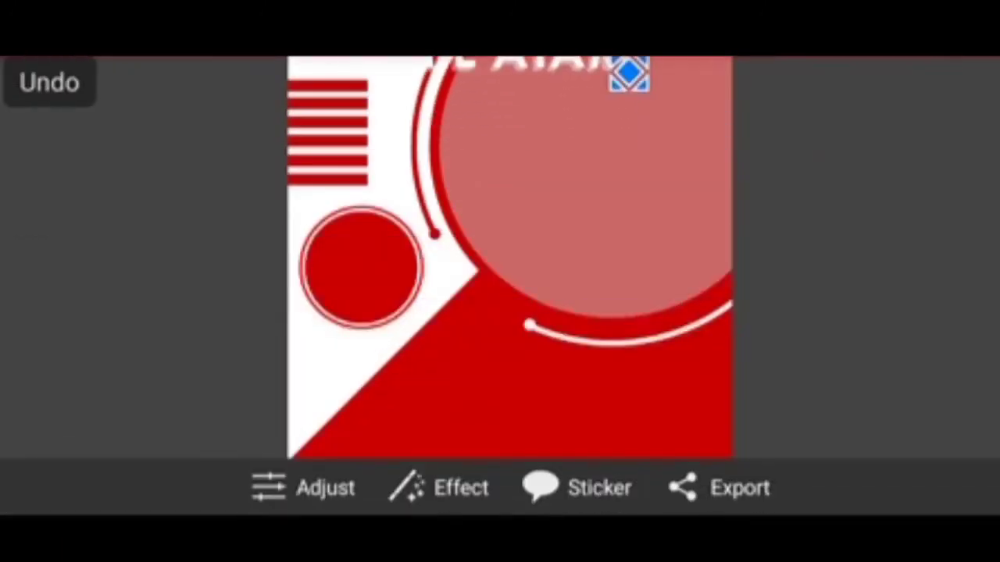
Step: Move the MIE AYAM title down onto the lower red area and shrink it slightly
drag(535, 67, 555, 391)
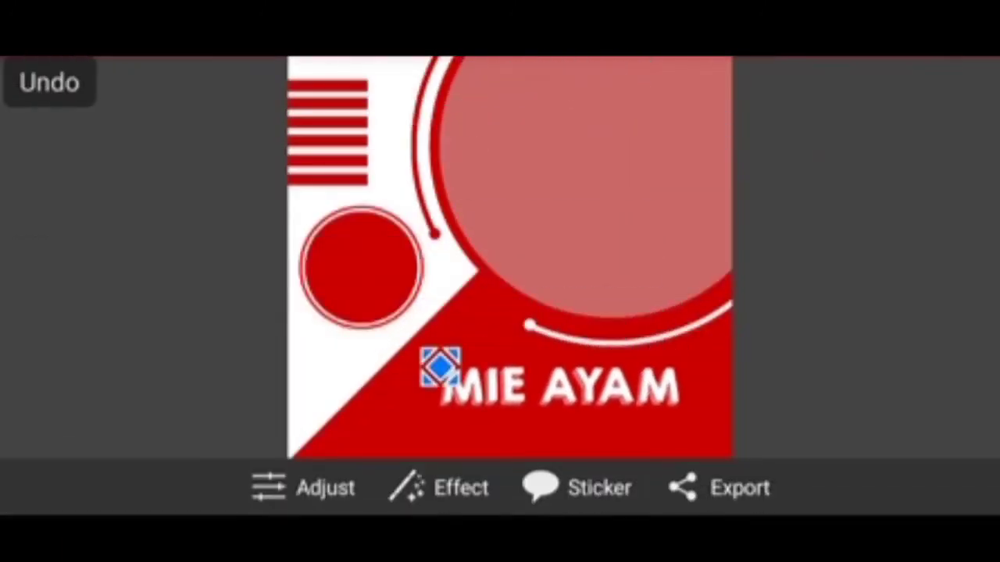
scroll(509, 258, up, 2)
drag(422, 345, 453, 351)
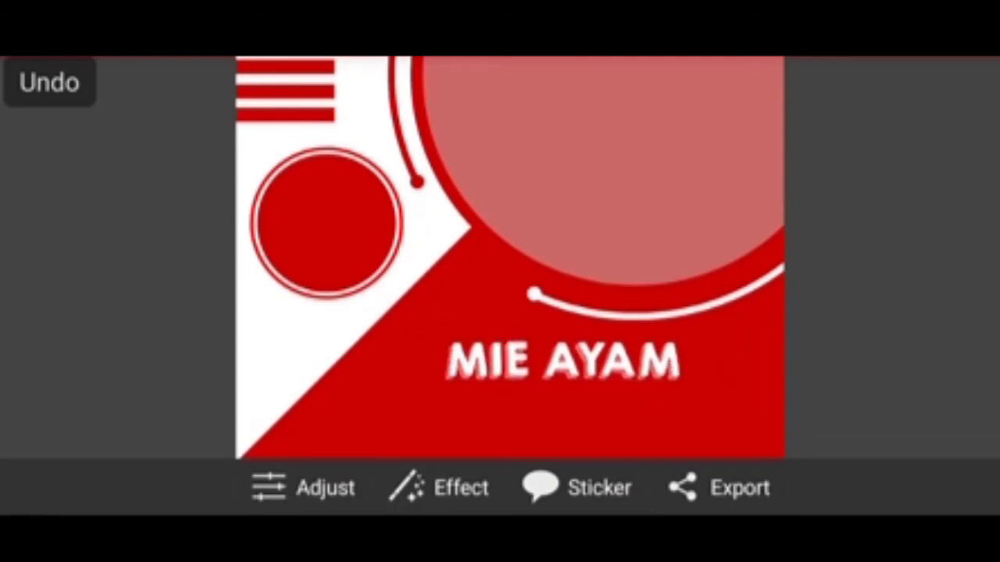
Step: Duplicate the MIE AYAM title and open the copy's text for editing
click(445, 342)
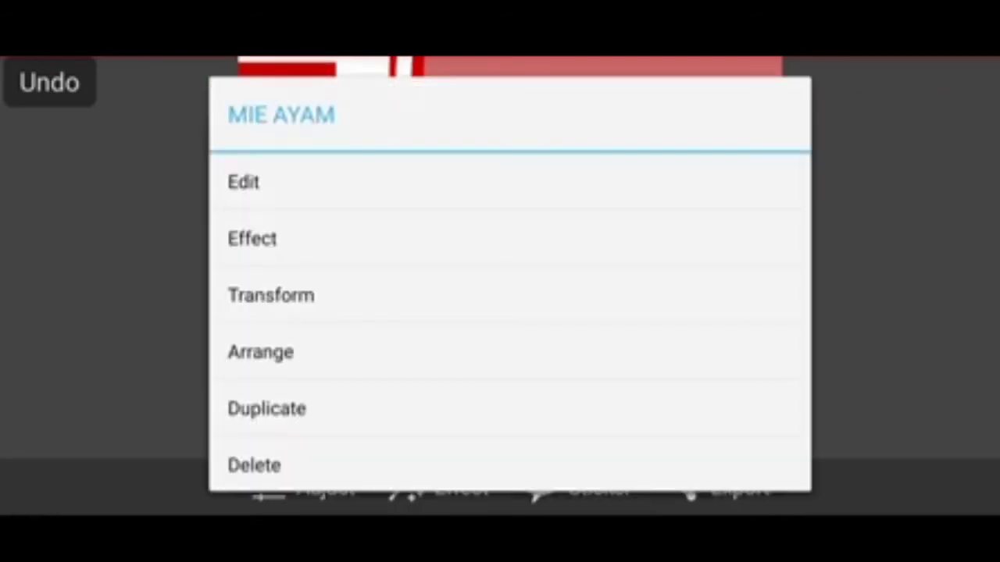
click(445, 342)
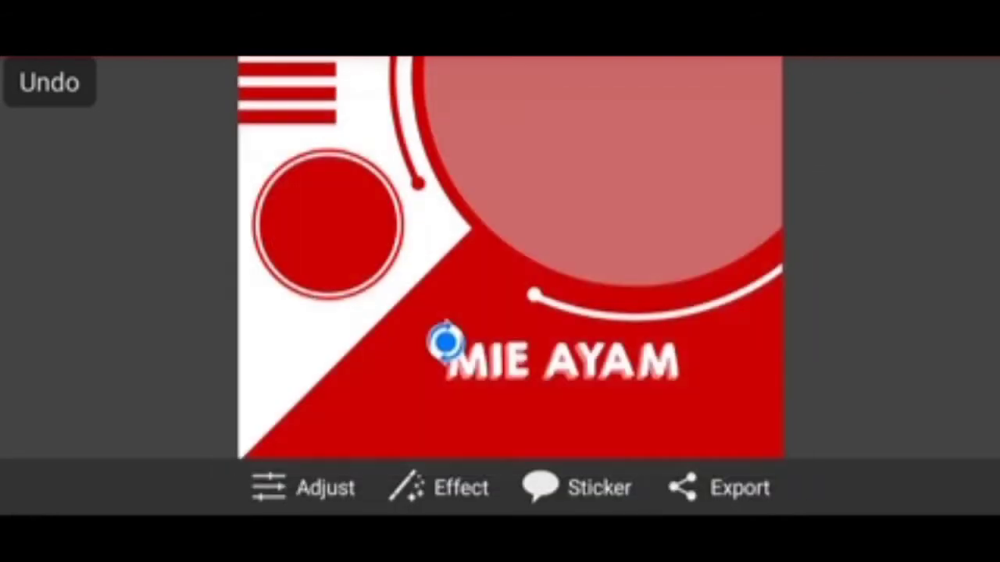
click(446, 396)
click(241, 180)
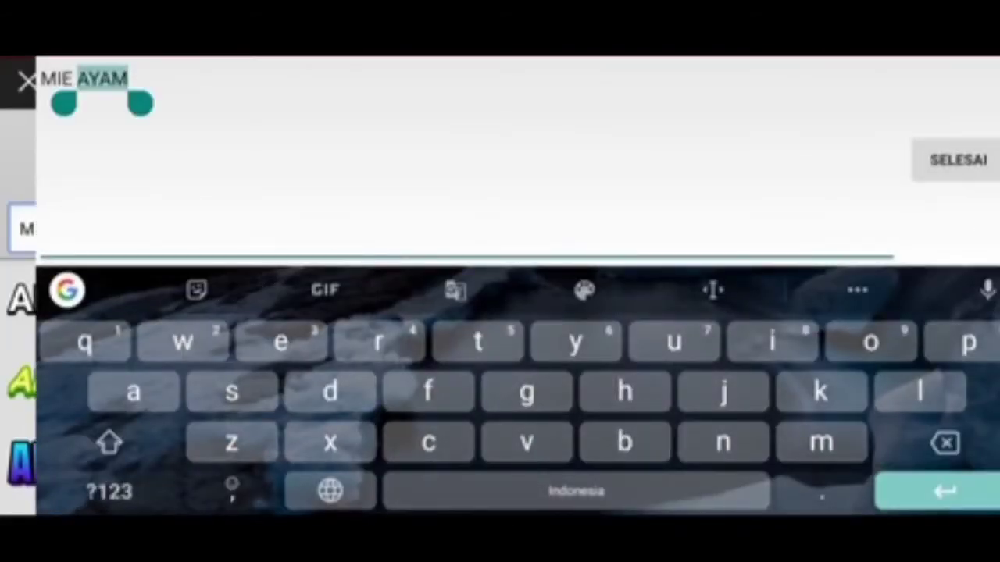
Step: Replace the copy's text with 'WARUNG ISTIMEWA' and fit both title lines inside the poster
click(937, 491)
click(108, 498)
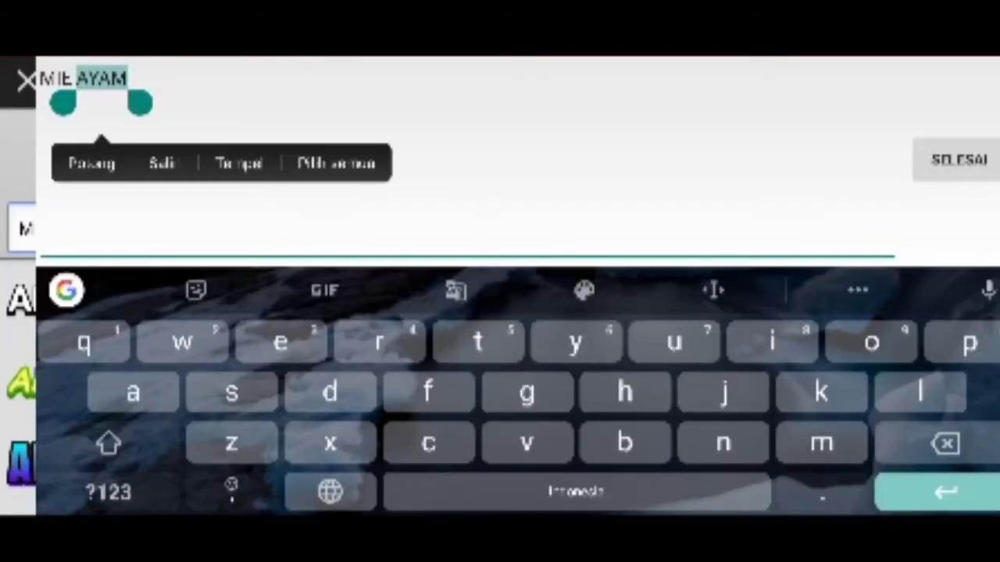
key(BackSpace)
key(BackSpace)
key(BackSpace)
text(WARU)
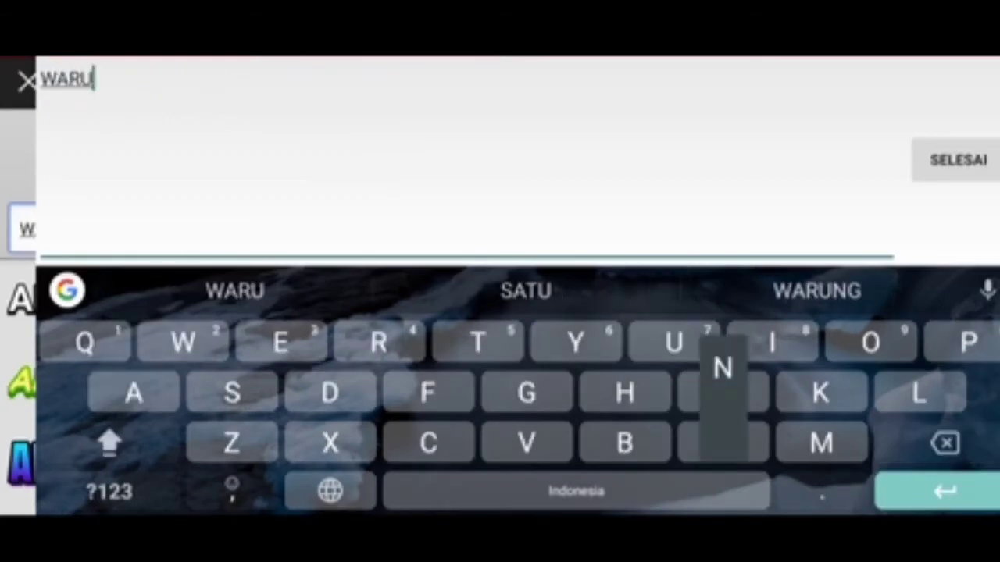
text(NG)
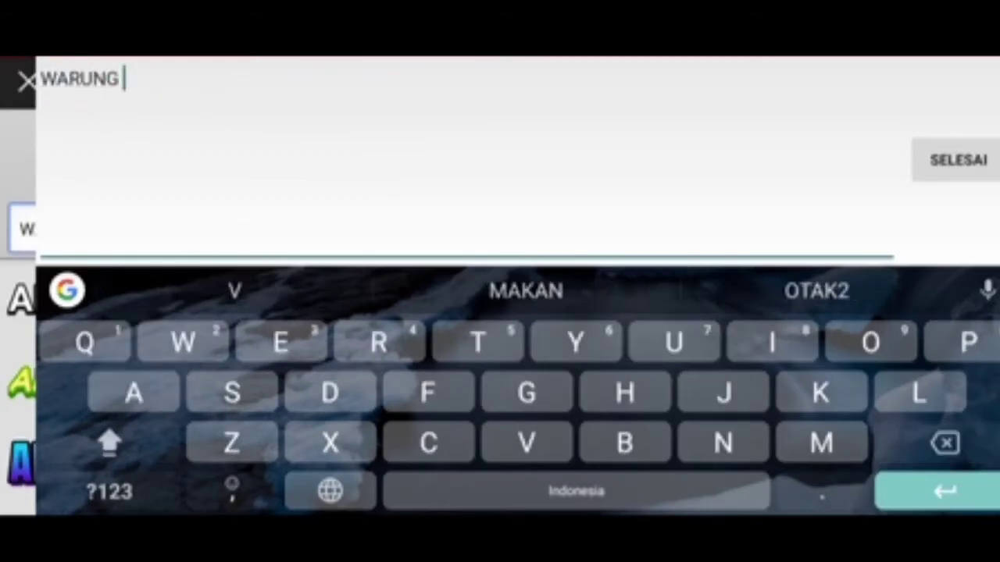
text(IST)
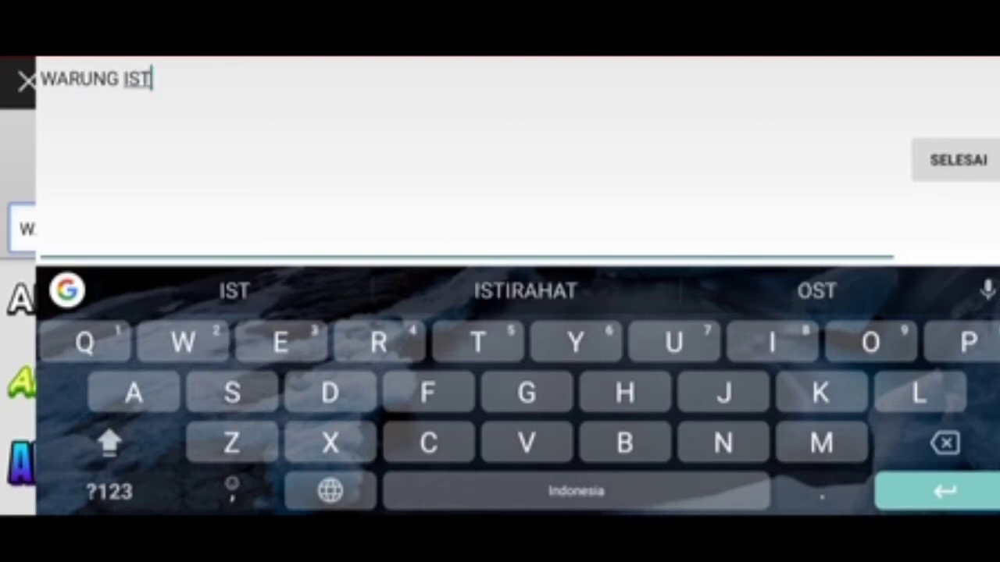
text(IMEWA)
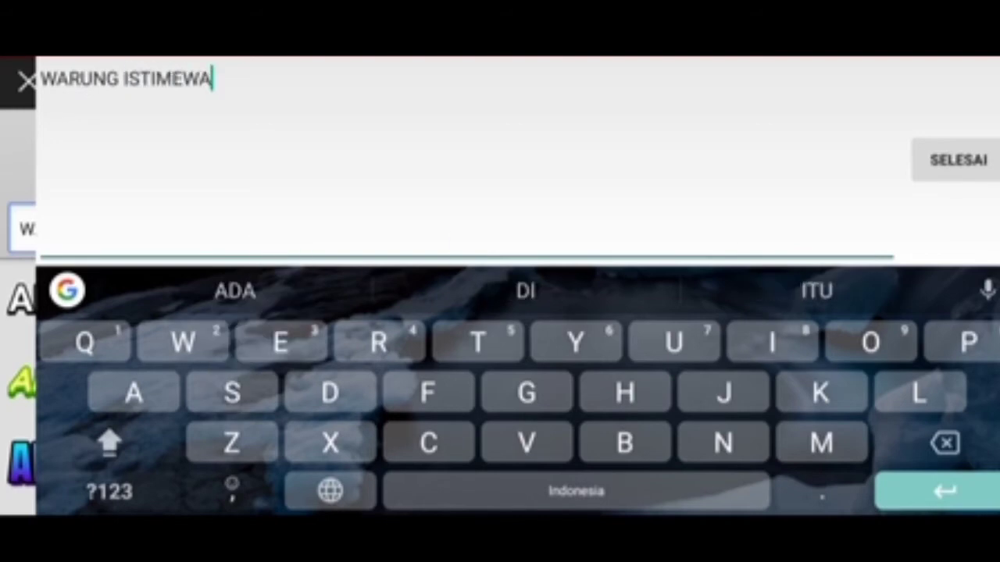
key(Return)
click(989, 83)
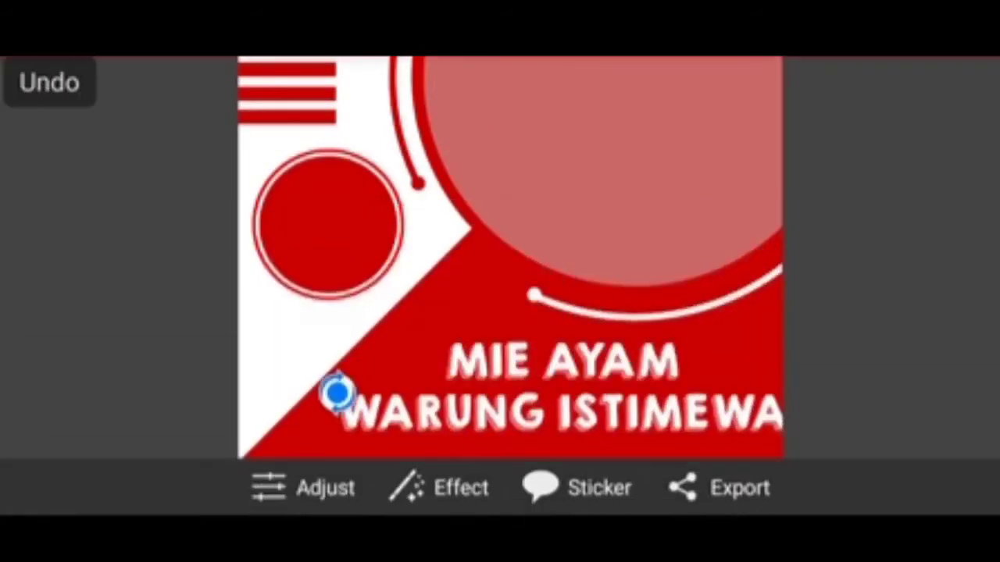
drag(337, 393, 348, 397)
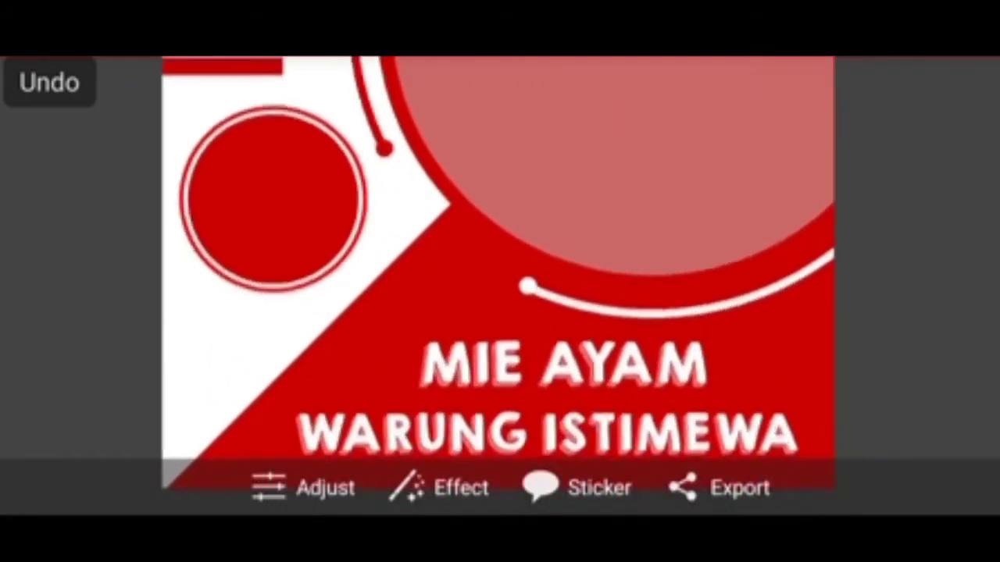
Step: Start another title sticker and choose the F37 Ginger Bold font from More Fonts
click(577, 487)
click(108, 208)
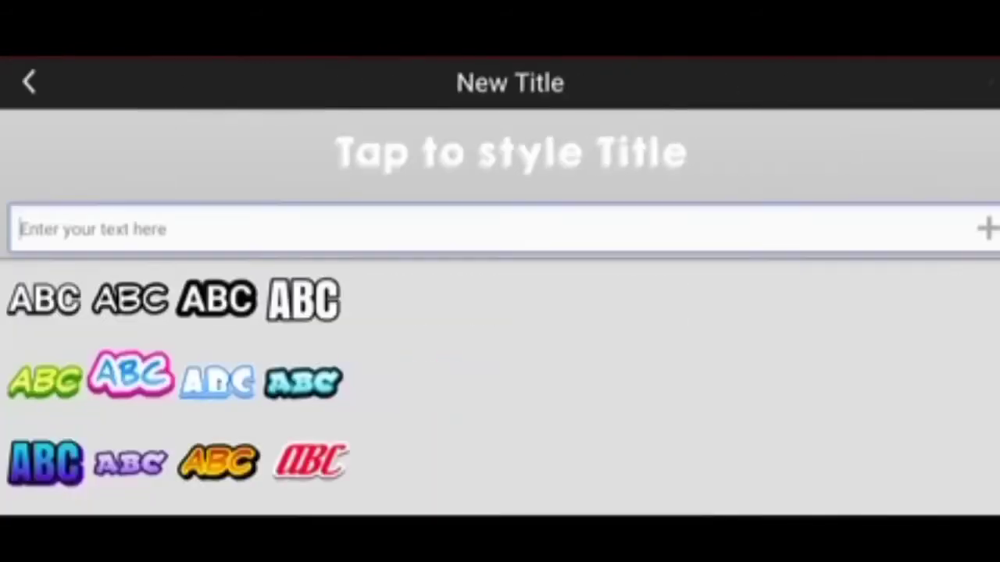
click(130, 375)
click(468, 239)
click(74, 485)
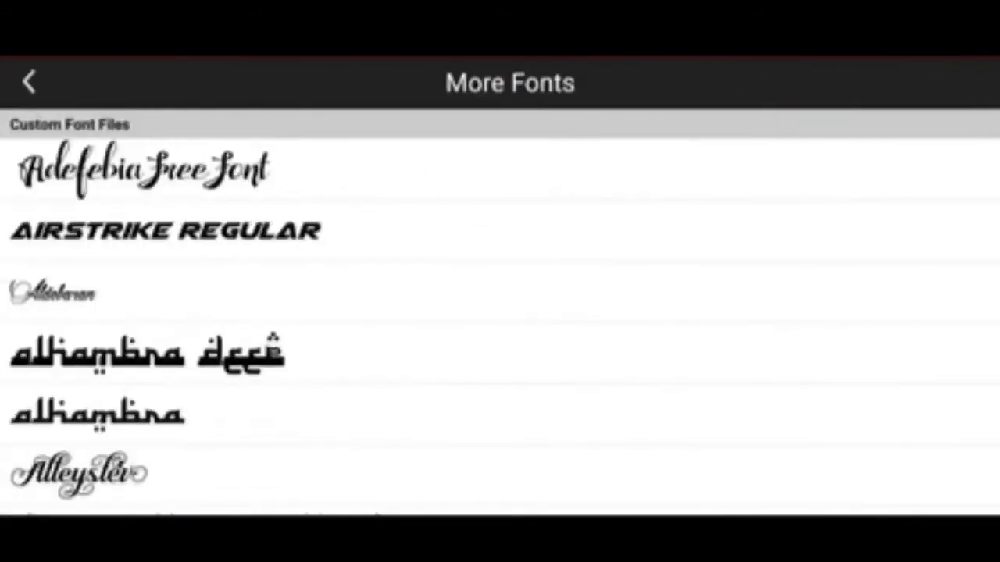
scroll(499, 313, down, 5)
scroll(500, 313, down, 5)
scroll(500, 313, down, 5)
scroll(500, 312, up, 1)
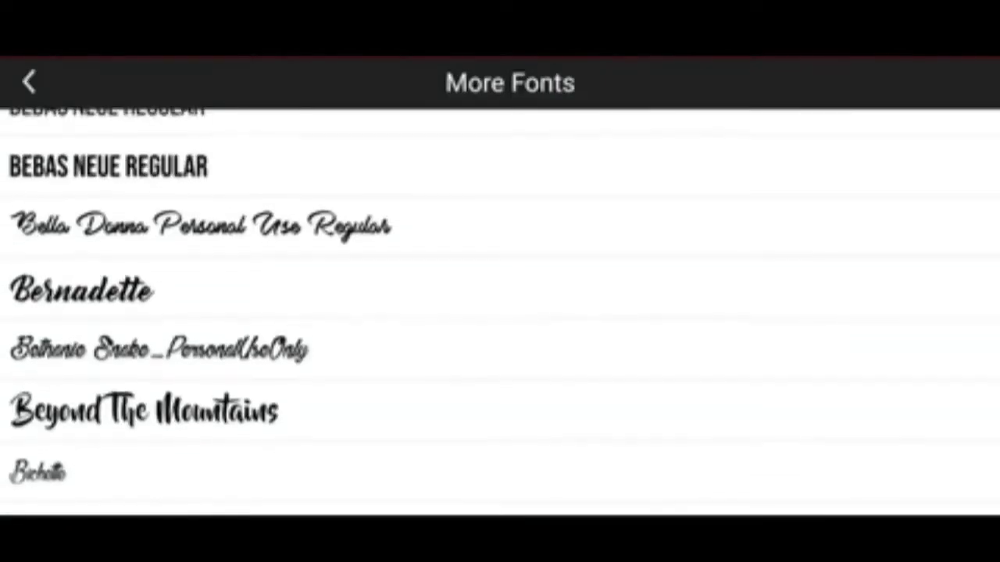
scroll(500, 312, down, 5)
scroll(500, 313, down, 2)
scroll(500, 312, down, 2)
scroll(500, 312, down, 5)
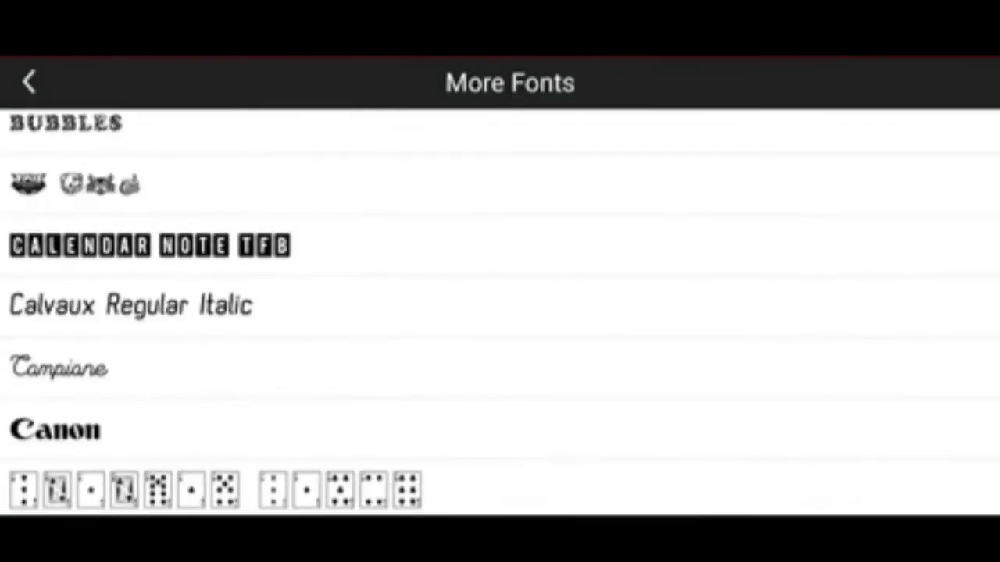
scroll(499, 312, down, 3)
scroll(500, 312, down, 5)
scroll(500, 312, down, 1)
scroll(499, 313, up, 10)
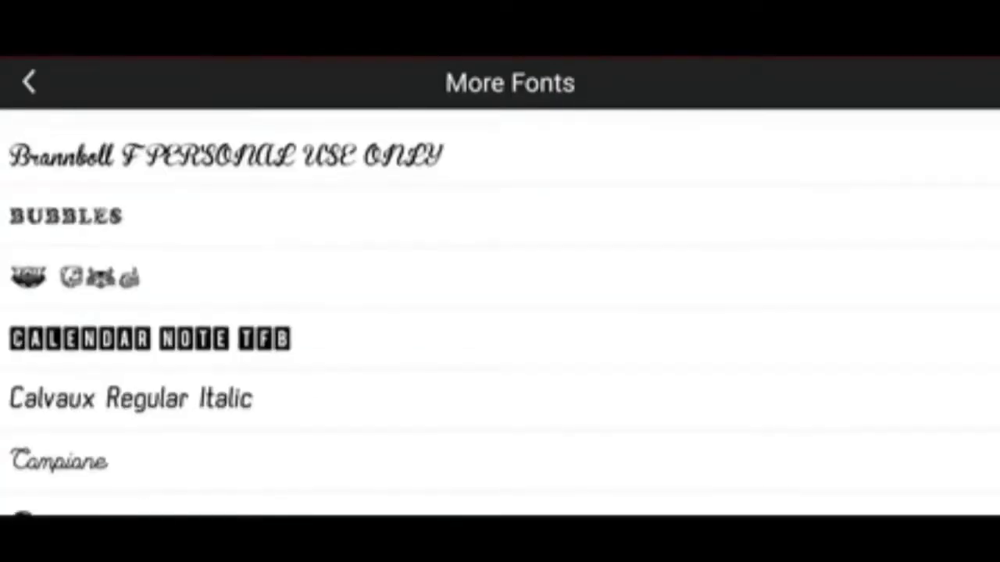
scroll(500, 313, down, 4)
scroll(499, 312, down, 5)
scroll(500, 312, down, 1)
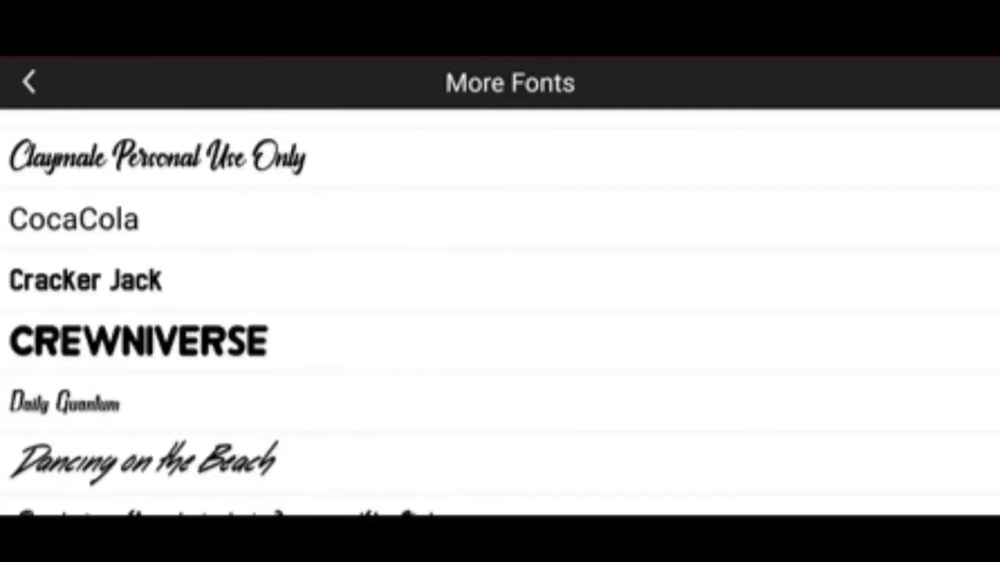
scroll(500, 312, down, 3)
scroll(500, 312, down, 4)
scroll(499, 312, down, 3)
scroll(500, 313, down, 5)
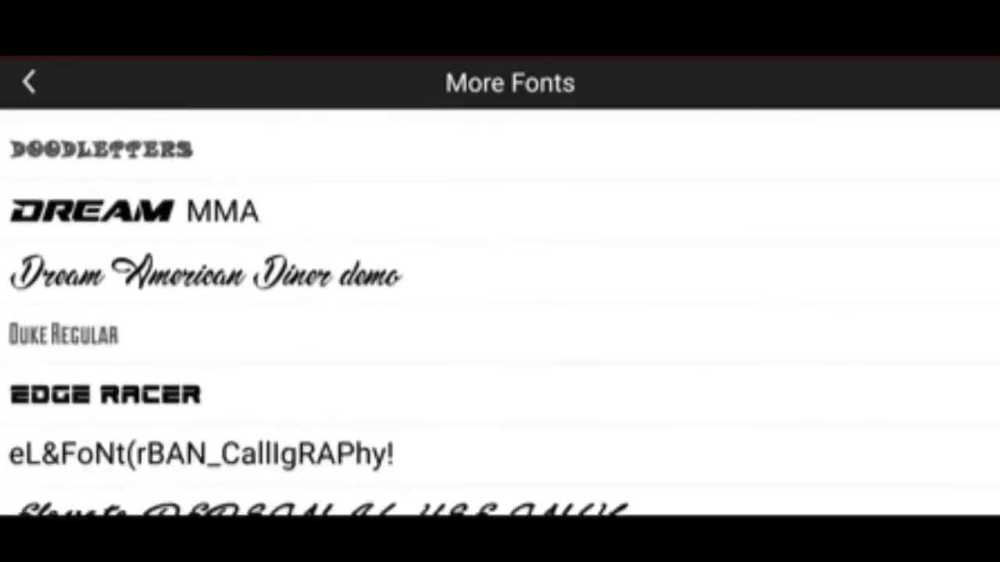
scroll(500, 312, down, 3)
scroll(500, 312, down, 3)
scroll(499, 312, up, 1)
scroll(500, 312, down, 5)
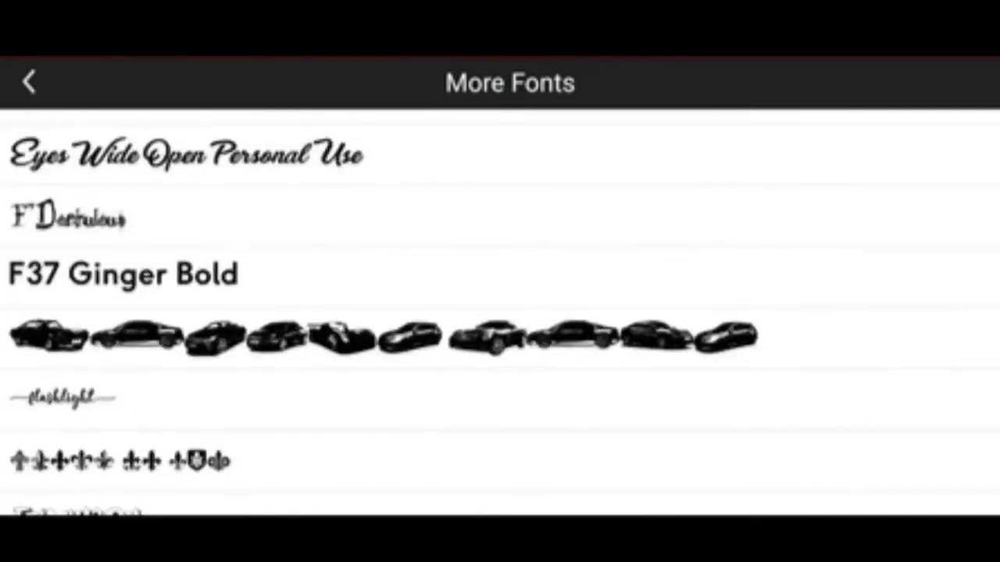
scroll(500, 312, down, 2)
scroll(500, 313, up, 2)
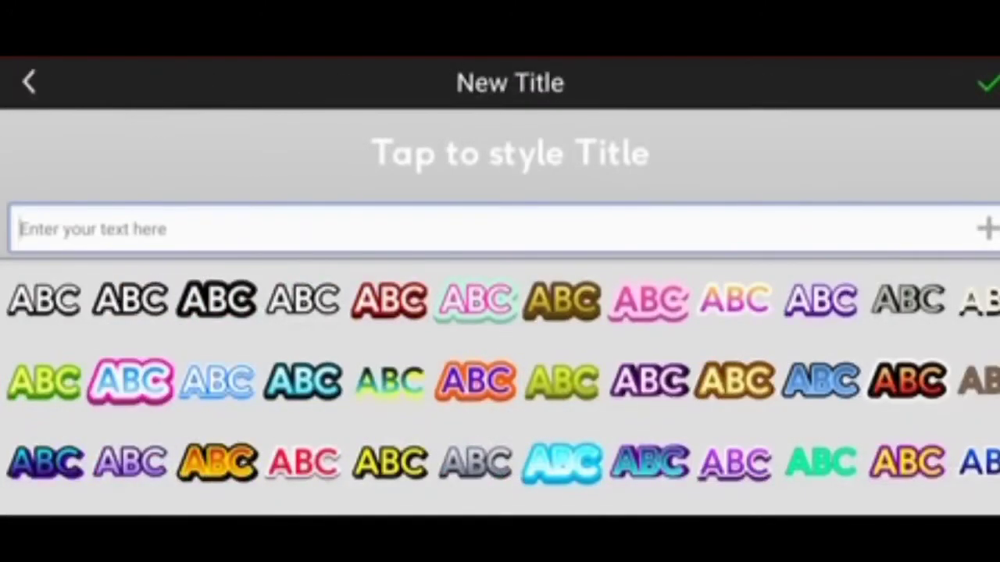
Step: Enter 'Rp. 12.000,-' as the title text and add it to the poster
click(92, 229)
click(109, 488)
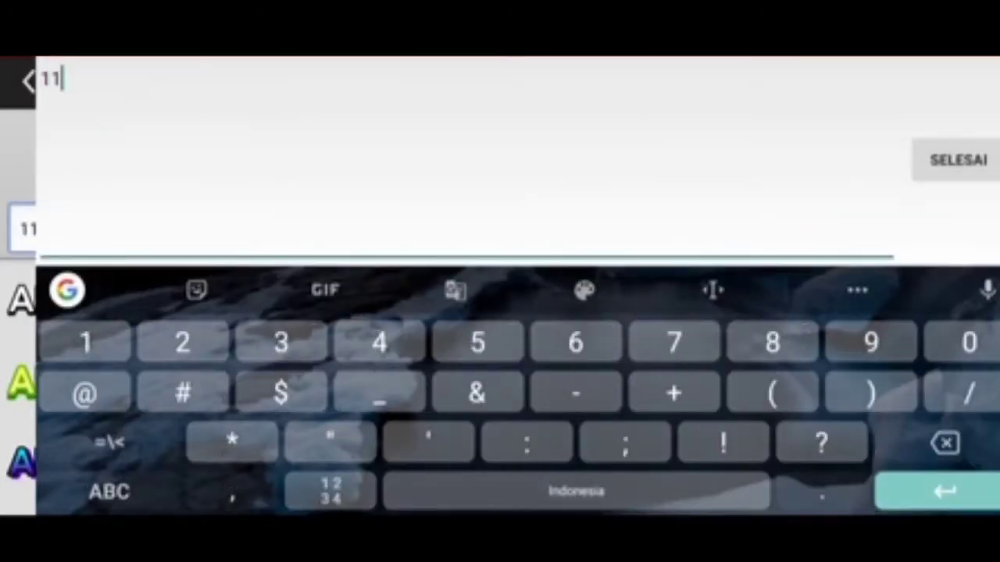
click(110, 491)
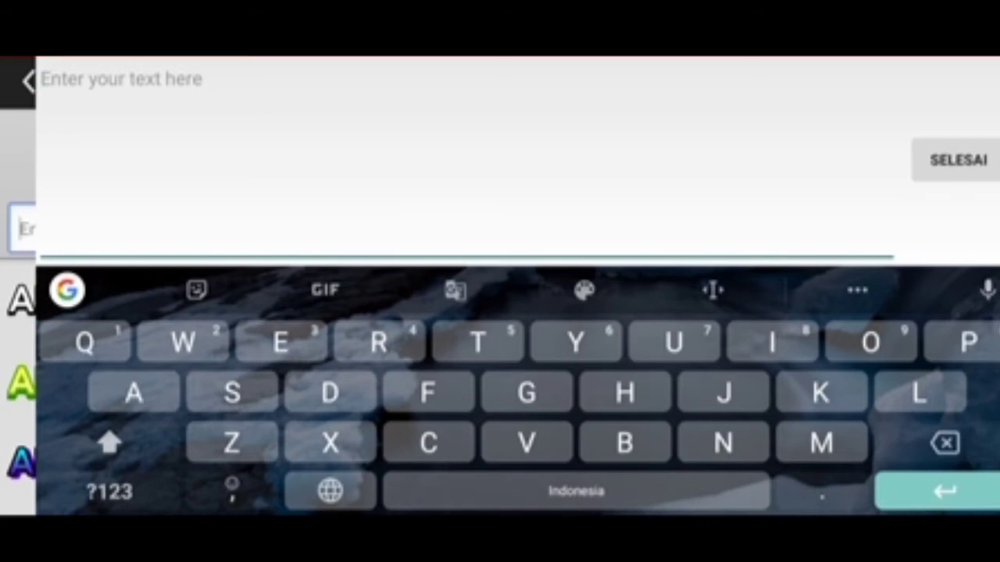
click(110, 443)
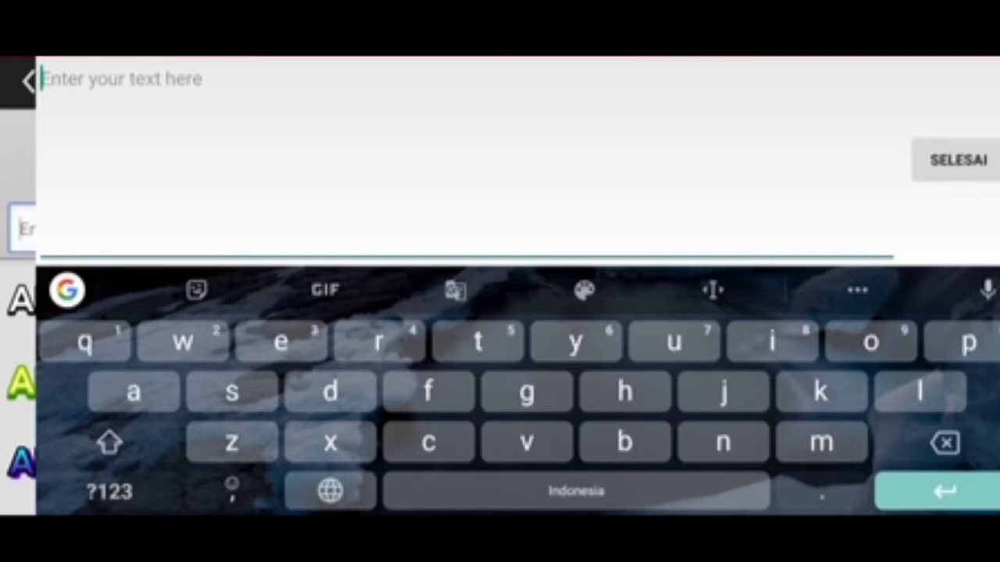
click(379, 343)
click(109, 443)
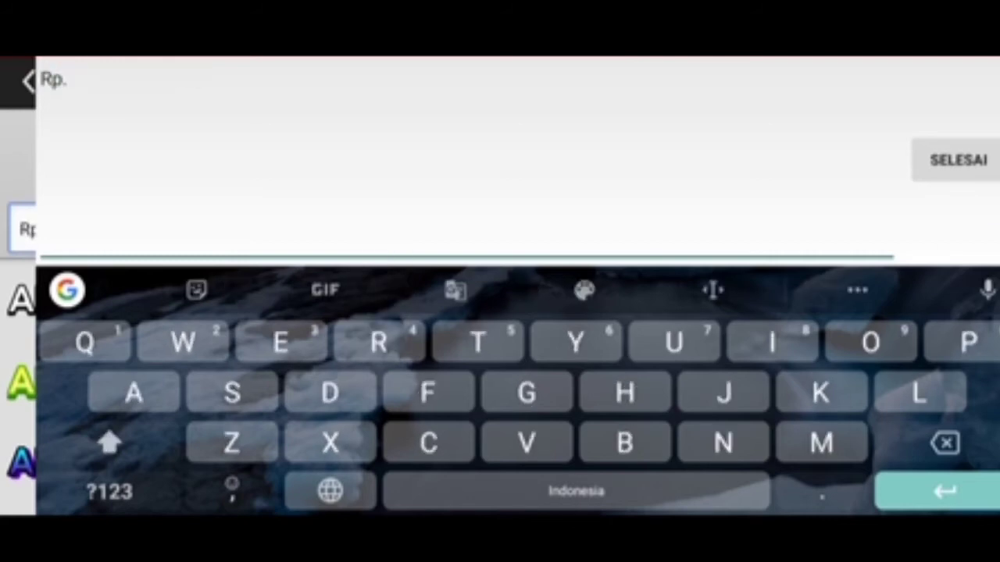
click(110, 491)
text(12.000)
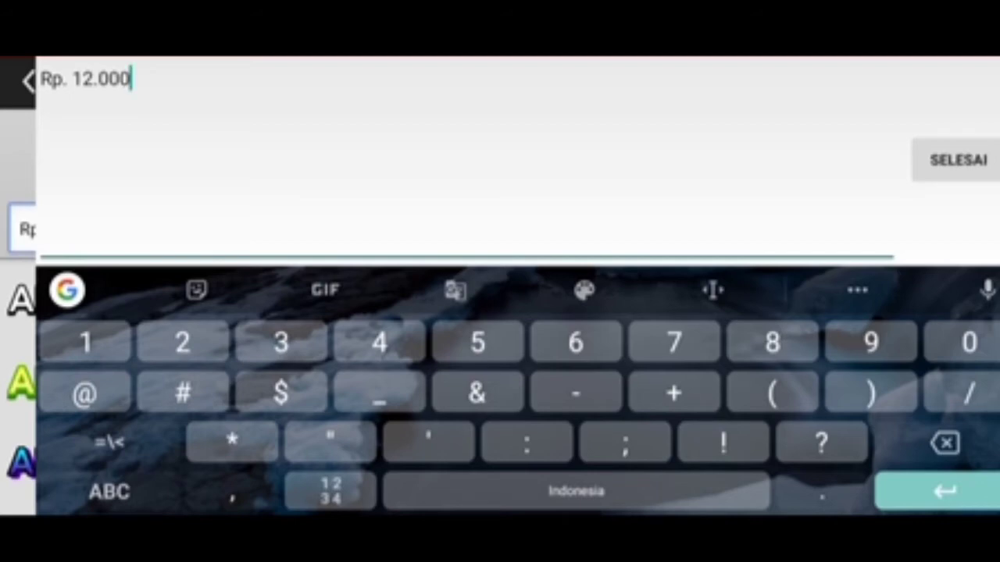
text(,)
click(109, 491)
text(-)
key(Return)
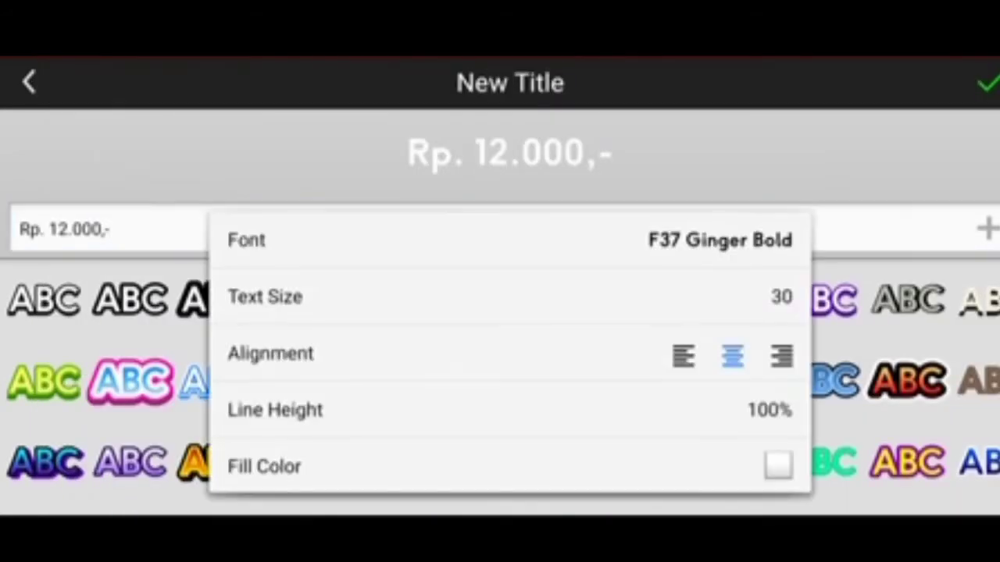
click(988, 82)
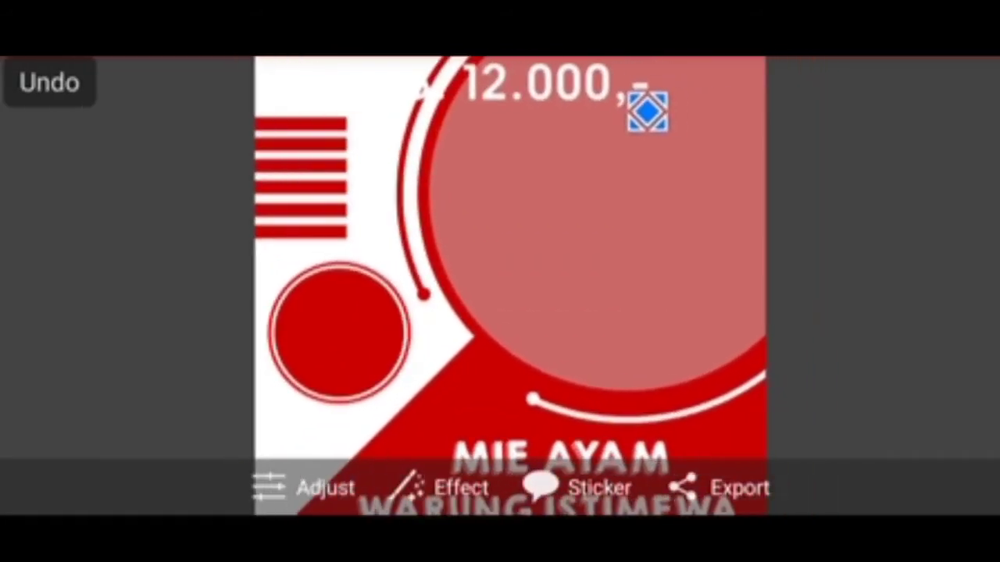
Step: Move the Rp. 12.000,- price text onto the small red circle, centred below the stripes
drag(566, 82, 469, 191)
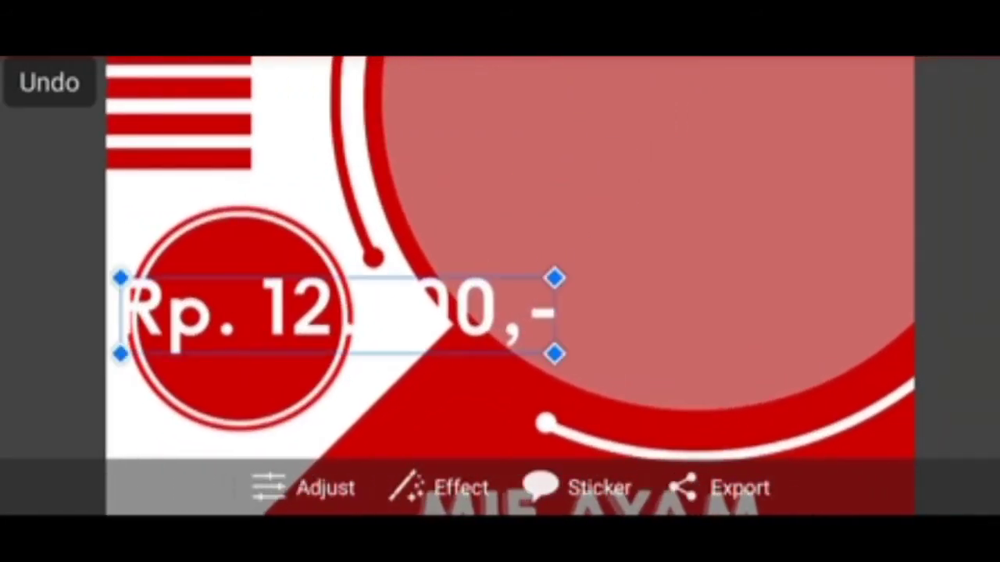
click(49, 82)
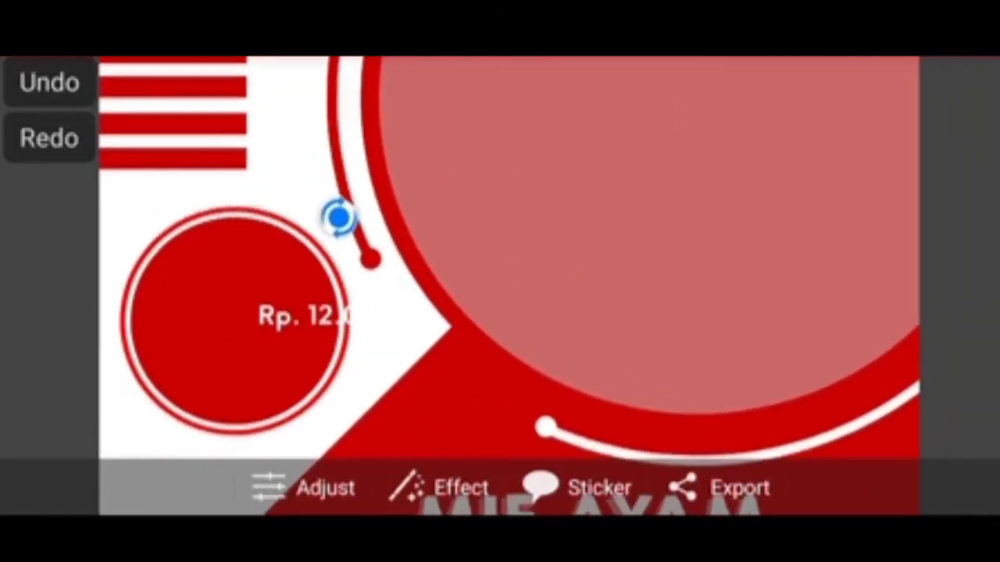
click(49, 139)
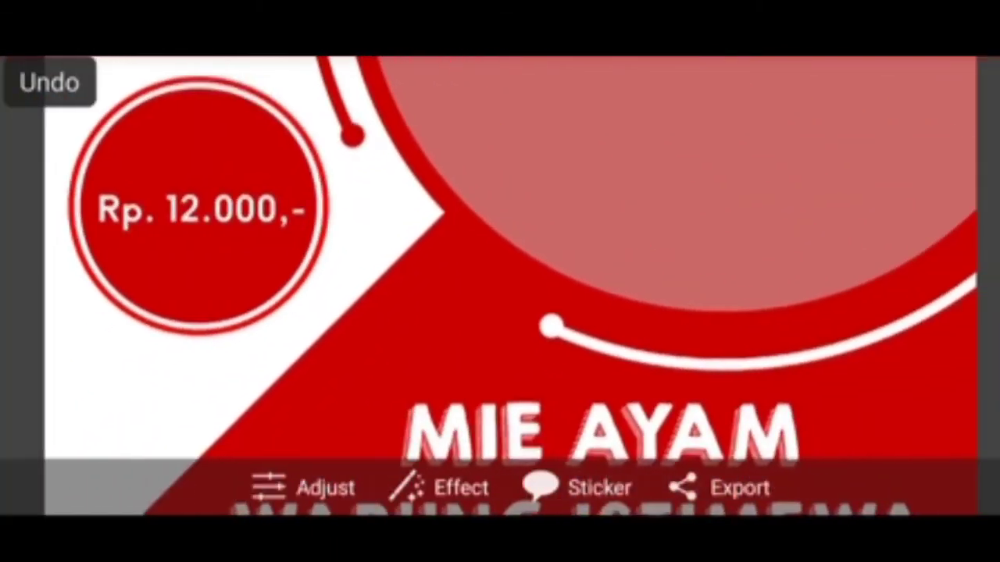
click(718, 487)
key(Escape)
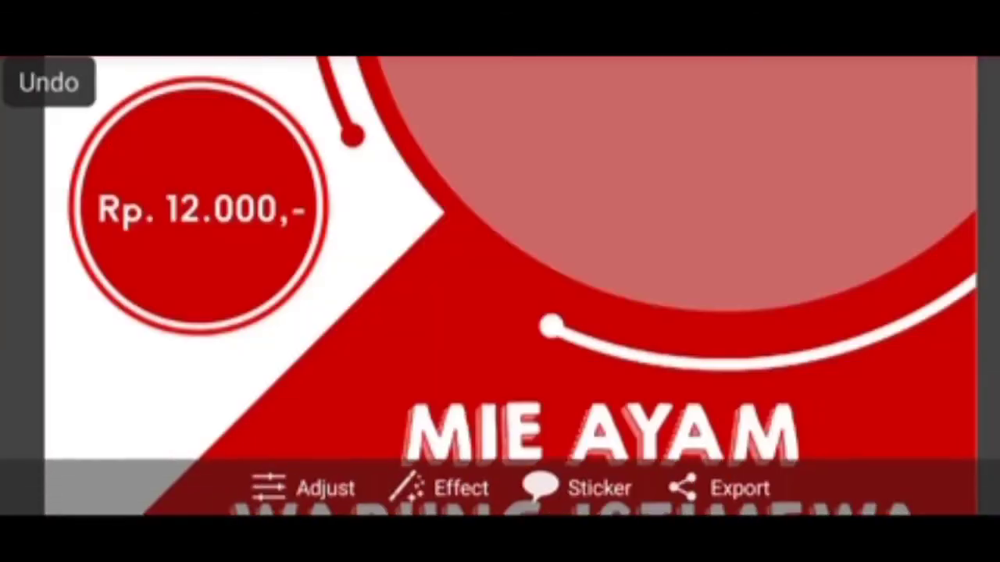
Step: Add a Basic Shapes circle sticker with a red outline, Outline Size 3, onto the poster
click(600, 487)
scroll(499, 313, down, 5)
scroll(500, 312, down, 4)
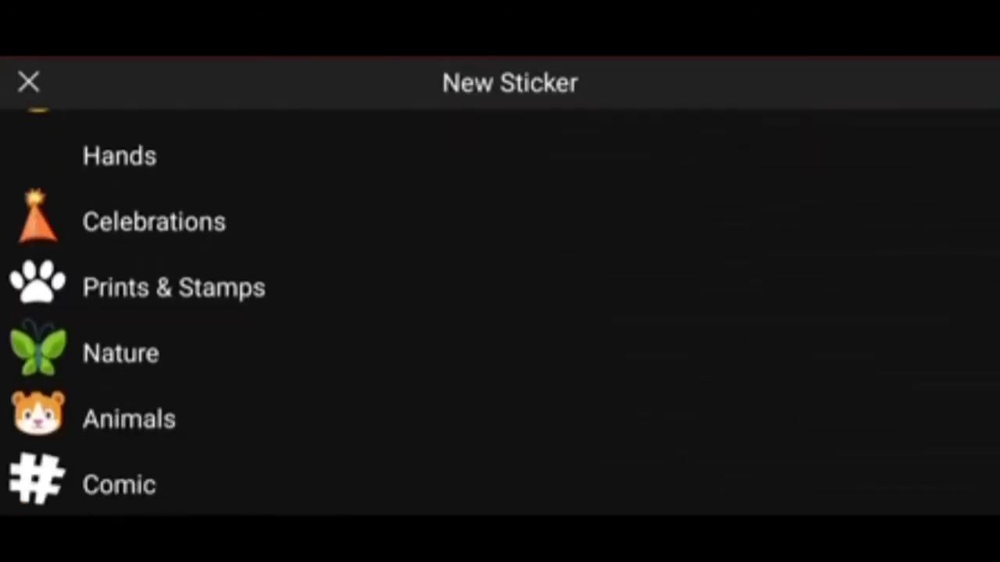
scroll(500, 312, down, 5)
scroll(500, 312, down, 2)
click(160, 318)
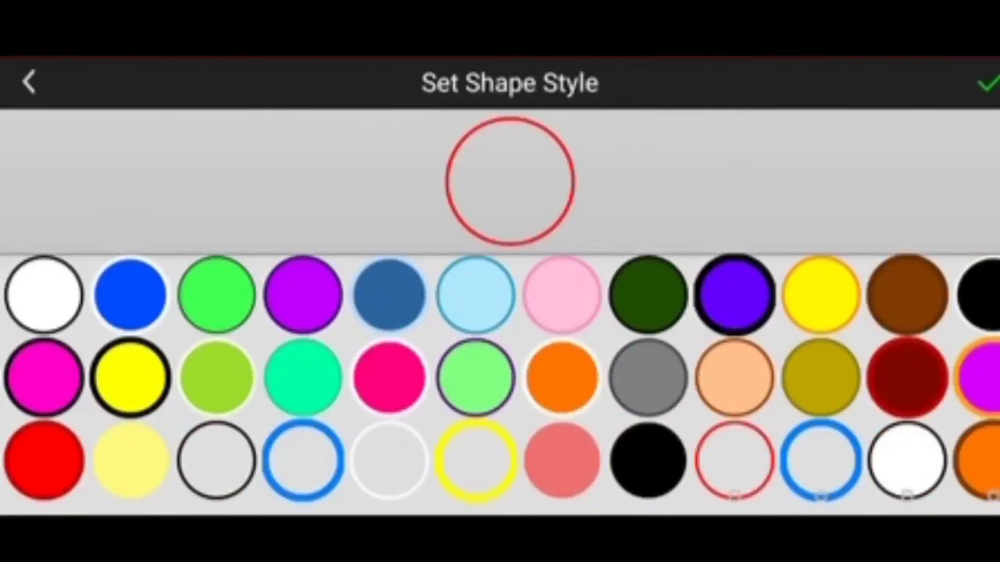
click(276, 349)
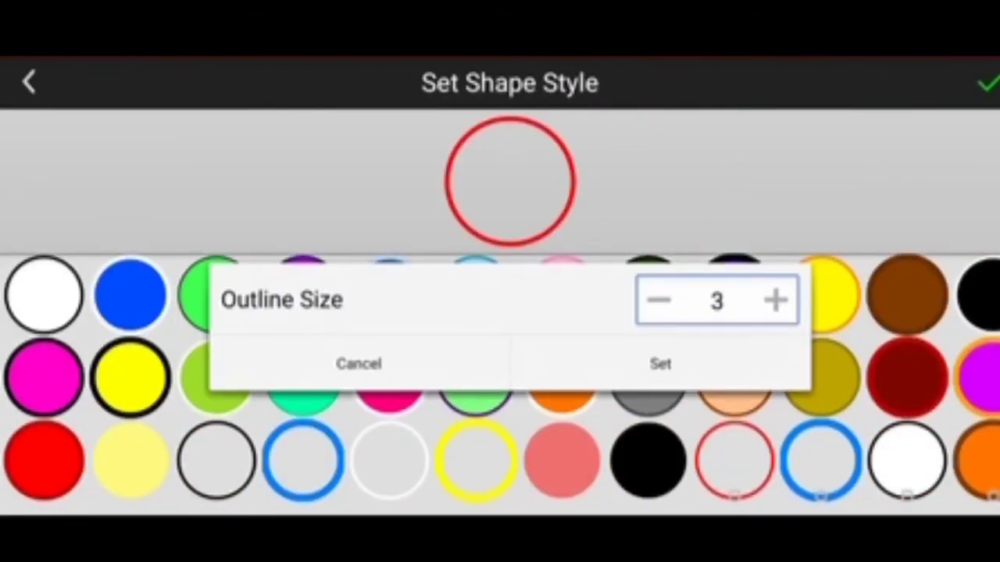
click(660, 363)
click(985, 83)
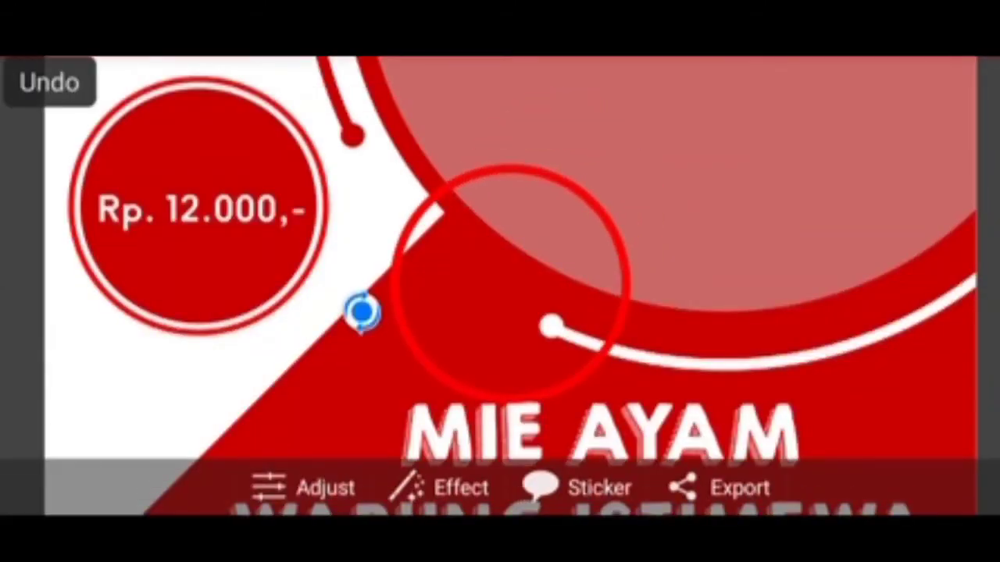
Step: Reopen the circle through Replace Sticker and bring up its outline colour picker
click(511, 277)
click(261, 180)
scroll(500, 312, down, 5)
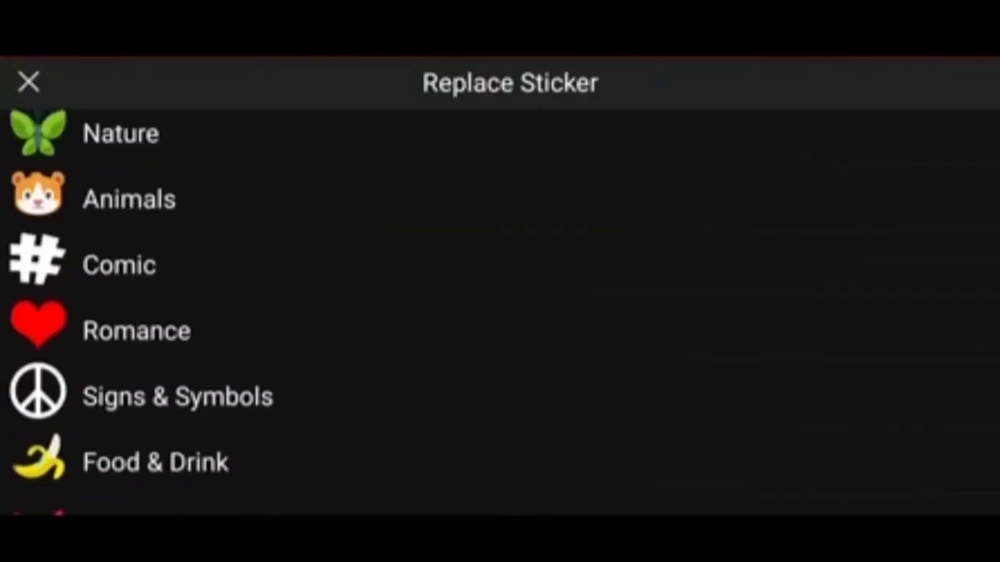
scroll(500, 312, down, 3)
scroll(500, 313, down, 1)
click(156, 346)
click(446, 229)
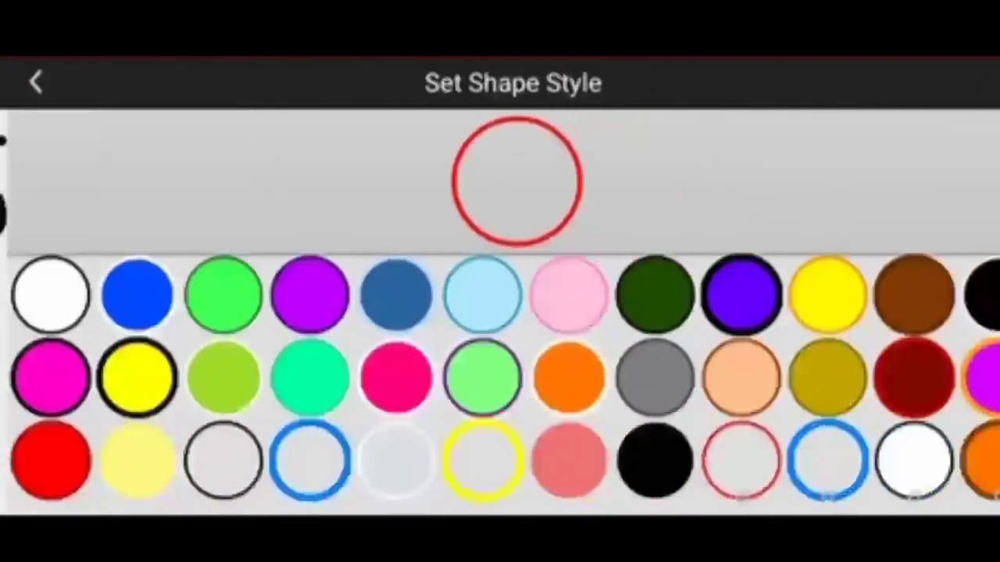
click(509, 180)
click(281, 291)
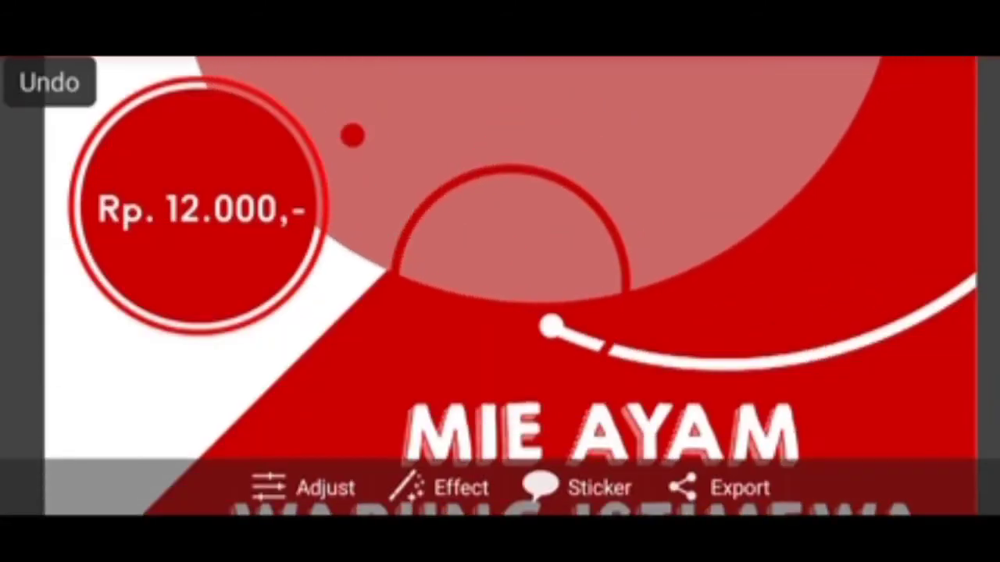
Step: Undo the colour edit and move the red ring down-left to below the price circle
click(50, 82)
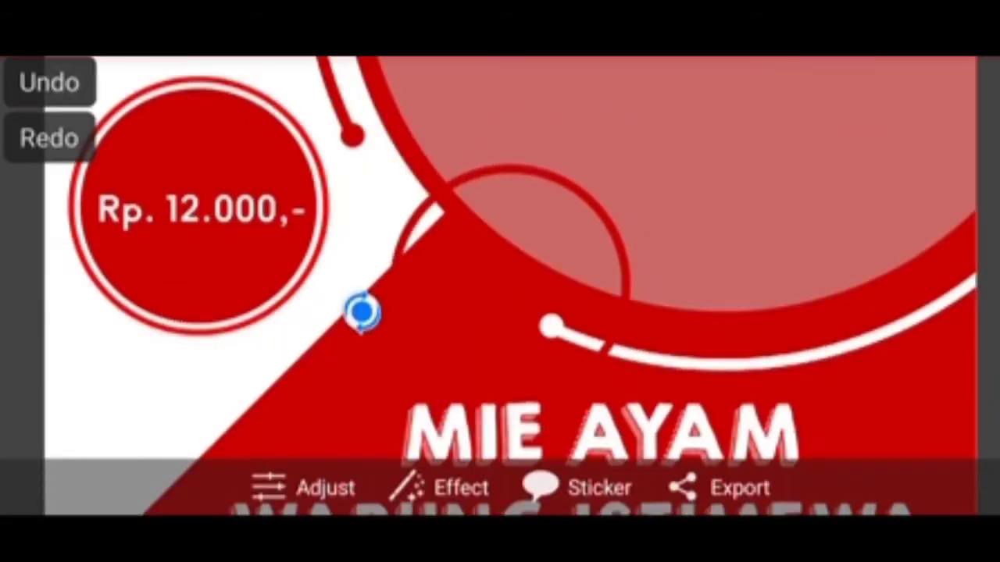
drag(362, 312, 533, 166)
scroll(500, 281, up, 3)
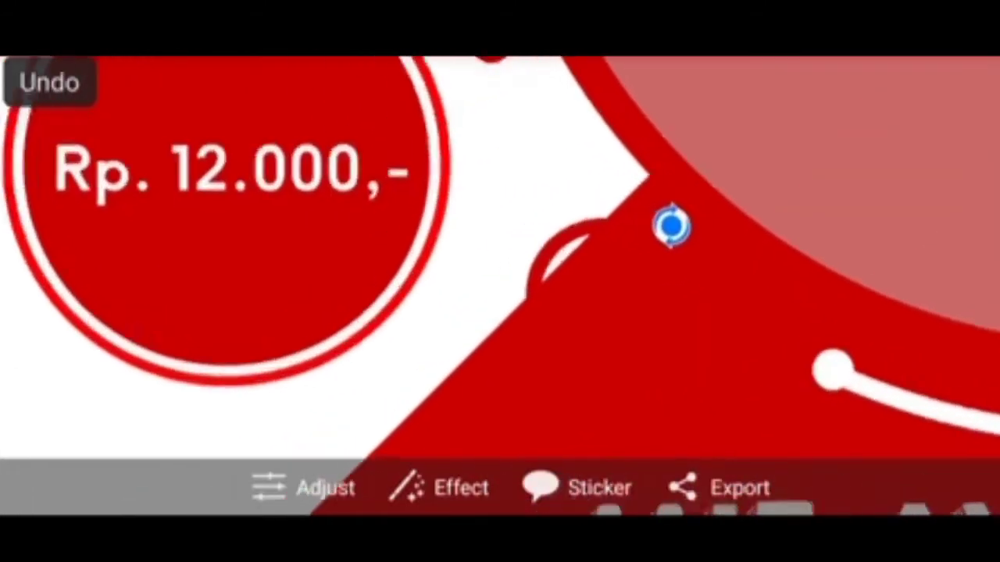
mouse_move(591, 278)
mouse_down()
mouse_move(570, 178)
mouse_move(528, 173)
mouse_up()
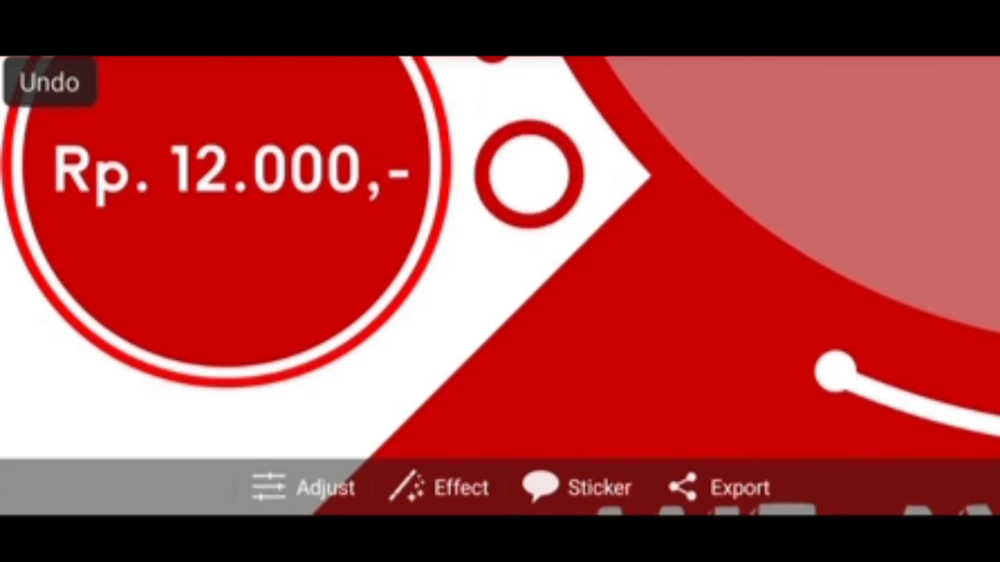
click(528, 173)
drag(500, 328, 515, 270)
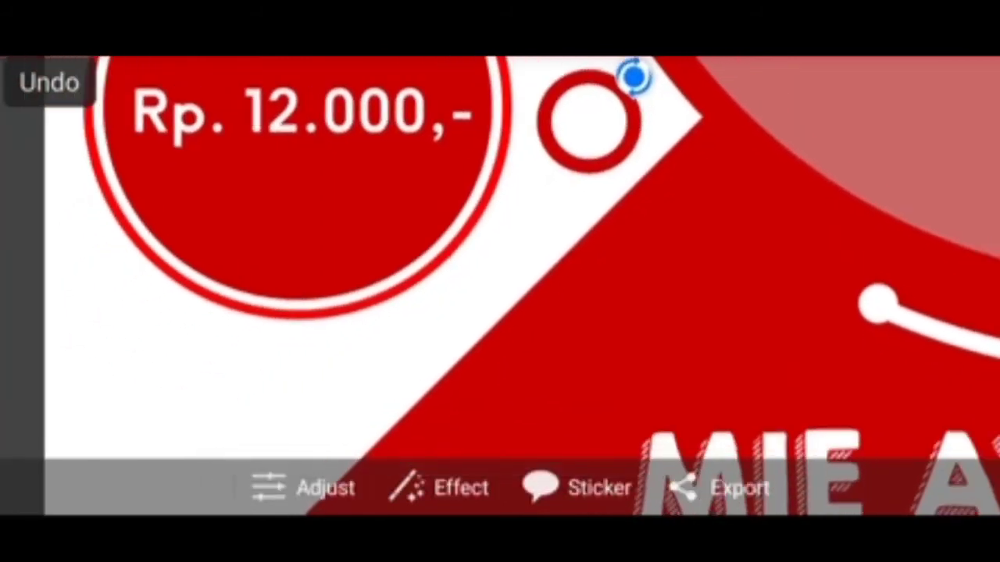
drag(531, 121, 296, 340)
scroll(500, 281, up, 2)
drag(499, 312, 437, 313)
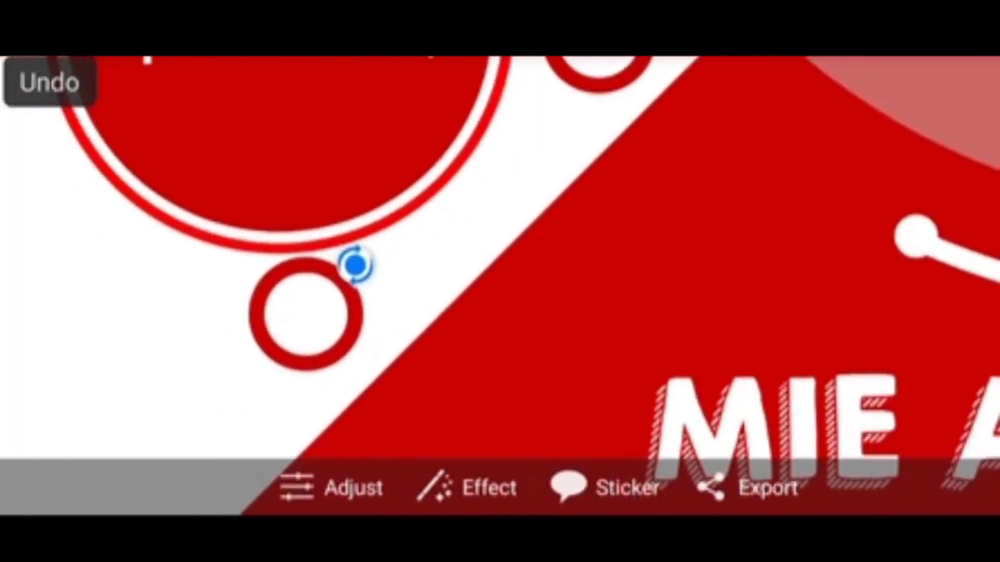
Step: Shrink the small red ring beneath the price circle
drag(356, 265, 327, 292)
scroll(500, 281, up, 2)
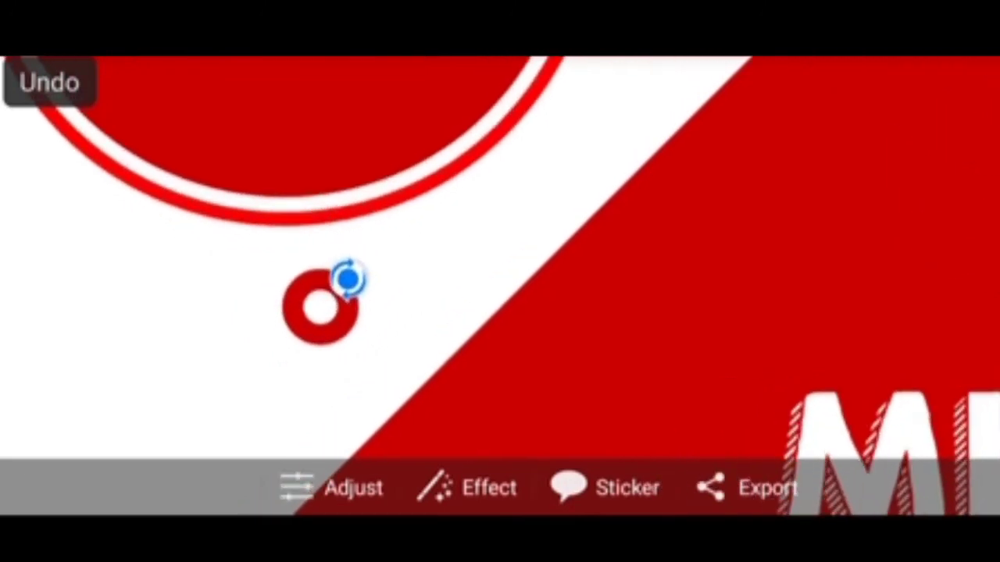
click(353, 311)
key(Escape)
scroll(500, 281, down, 1)
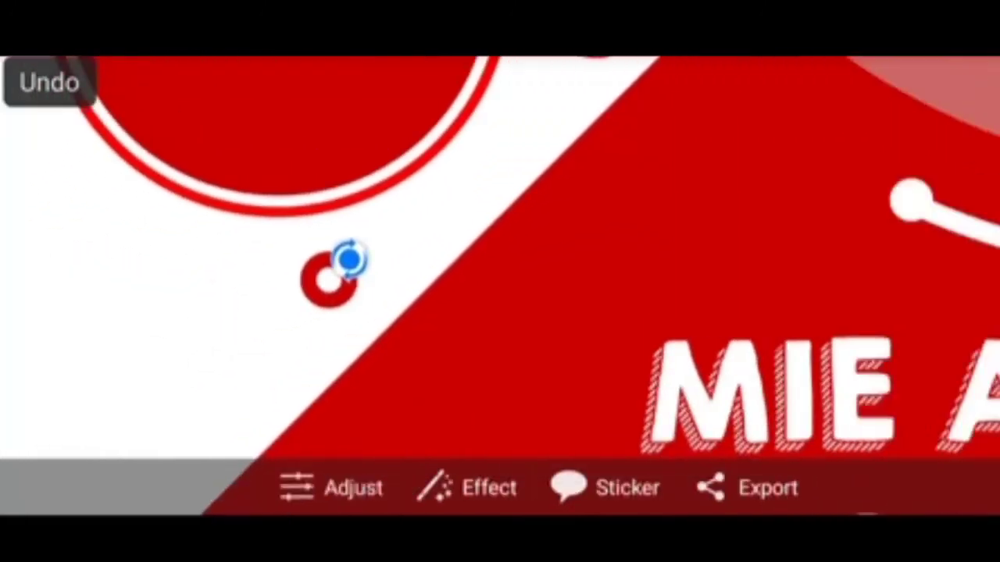
mouse_move(174, 316)
mouse_down()
mouse_move(224, 266)
mouse_move(208, 279)
mouse_move(250, 281)
mouse_up()
scroll(499, 281, down, 2)
scroll(500, 281, up, 2)
scroll(500, 281, up, 1)
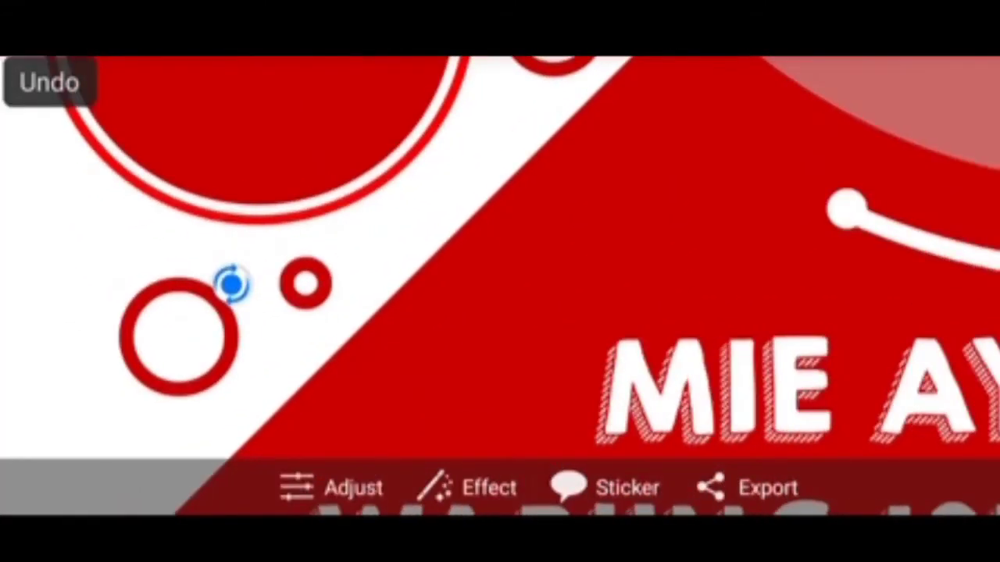
Step: Duplicate the ring, moving the copy up-left and making it smaller
click(178, 335)
click(307, 408)
drag(78, 281, 55, 256)
drag(107, 208, 88, 229)
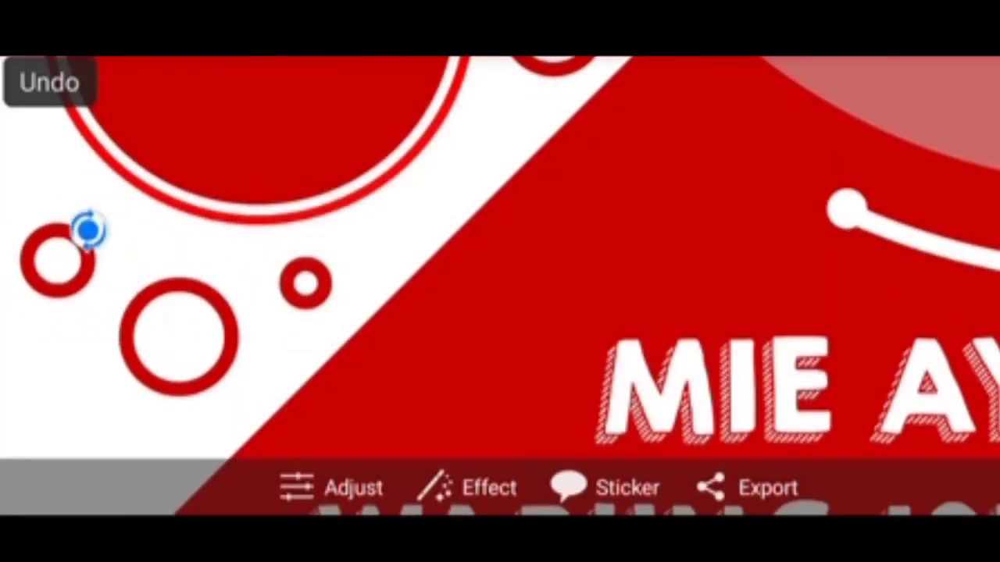
scroll(500, 281, down, 2)
scroll(500, 281, up, 1)
scroll(500, 281, up, 3)
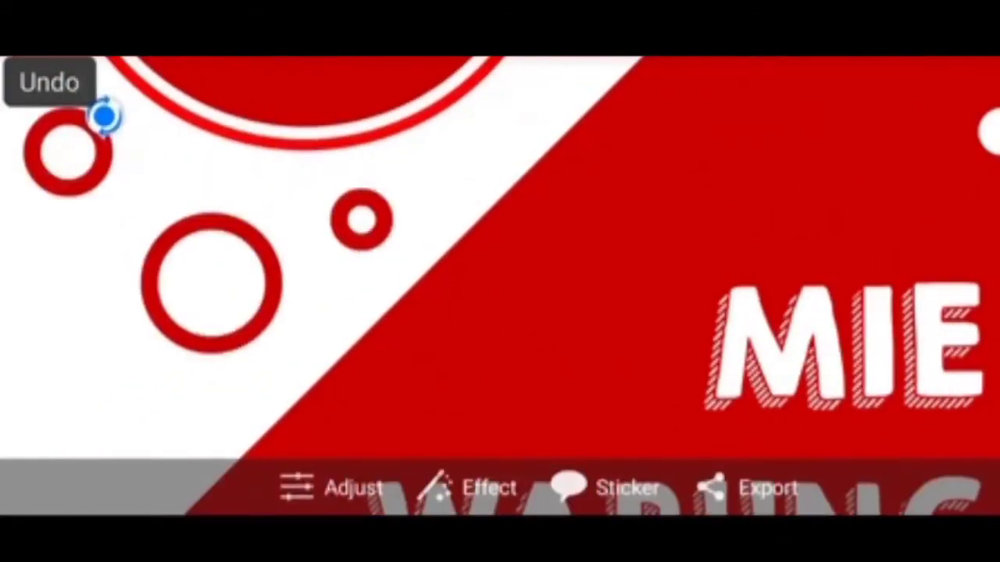
Step: Make another copy of the small red ring
click(361, 219)
click(922, 313)
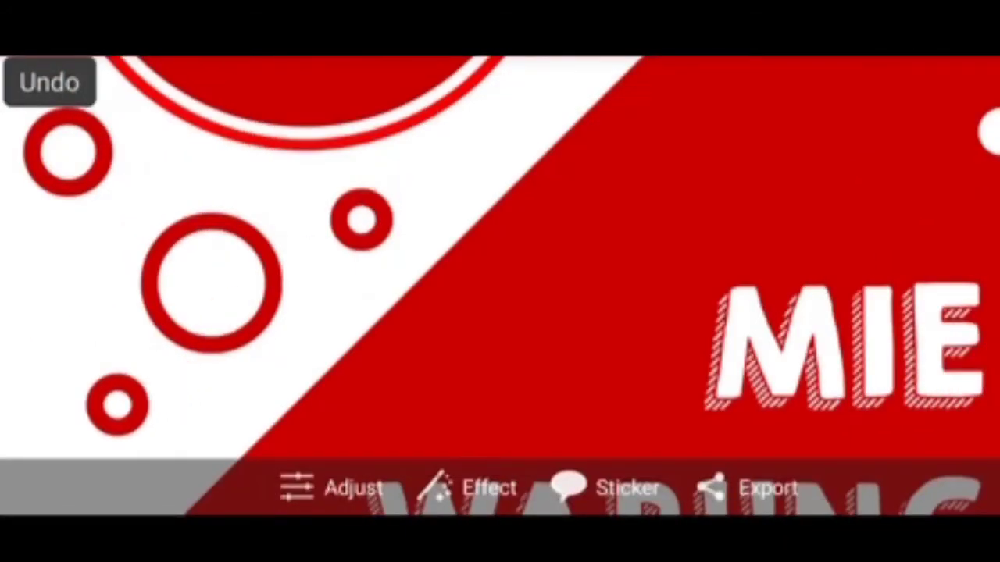
scroll(500, 282, down, 2)
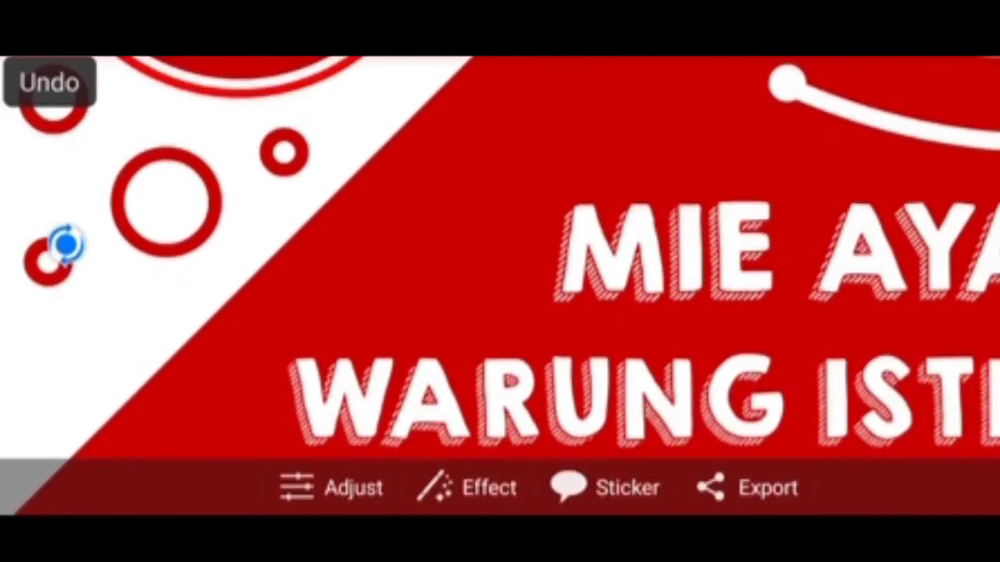
scroll(500, 281, down, 2)
scroll(500, 281, up, 2)
click(54, 153)
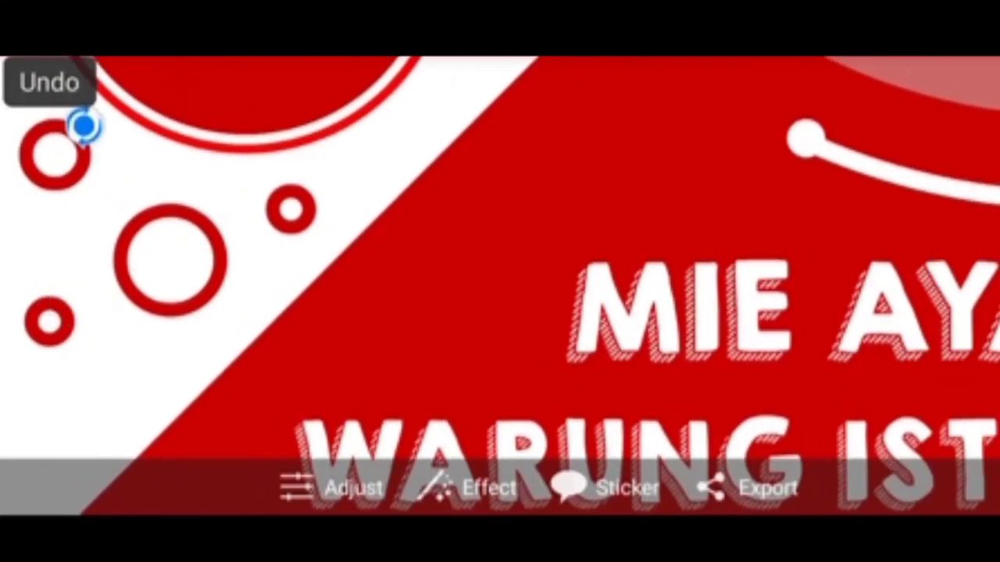
click(922, 313)
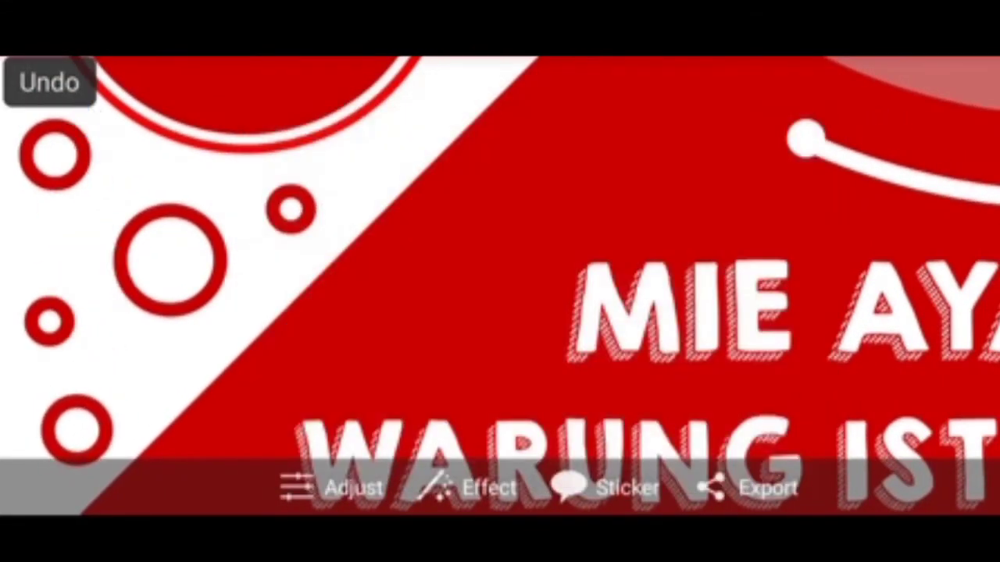
scroll(500, 281, down, 3)
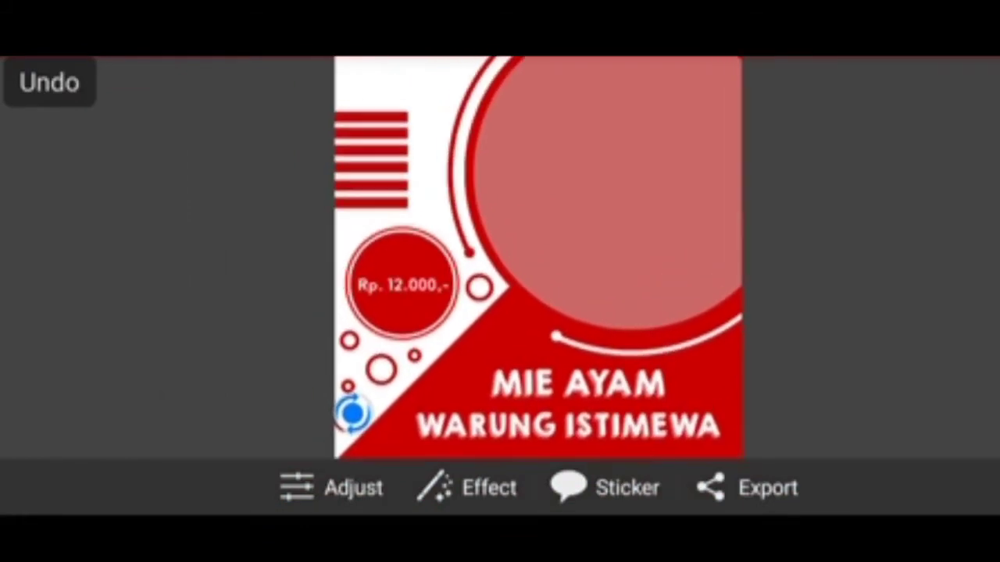
Step: Move a small red ring beside the price circle
scroll(500, 351, up, 3)
scroll(500, 281, up, 2)
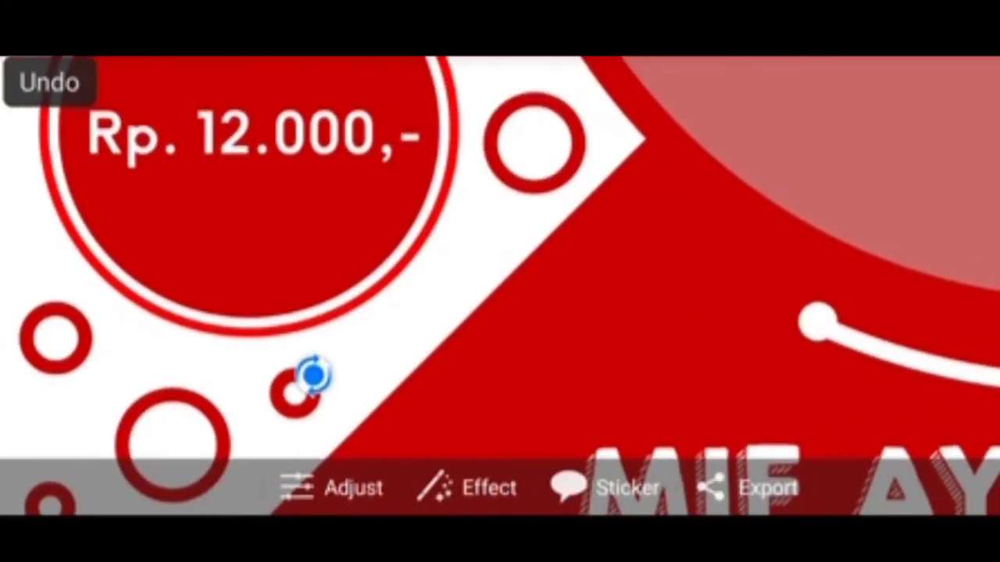
click(295, 390)
click(921, 312)
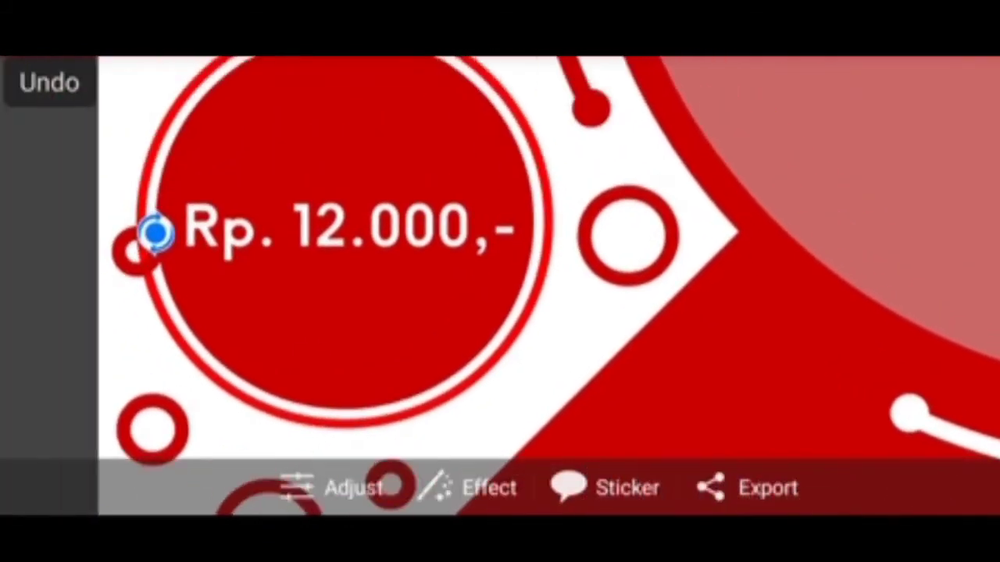
drag(500, 235, 492, 417)
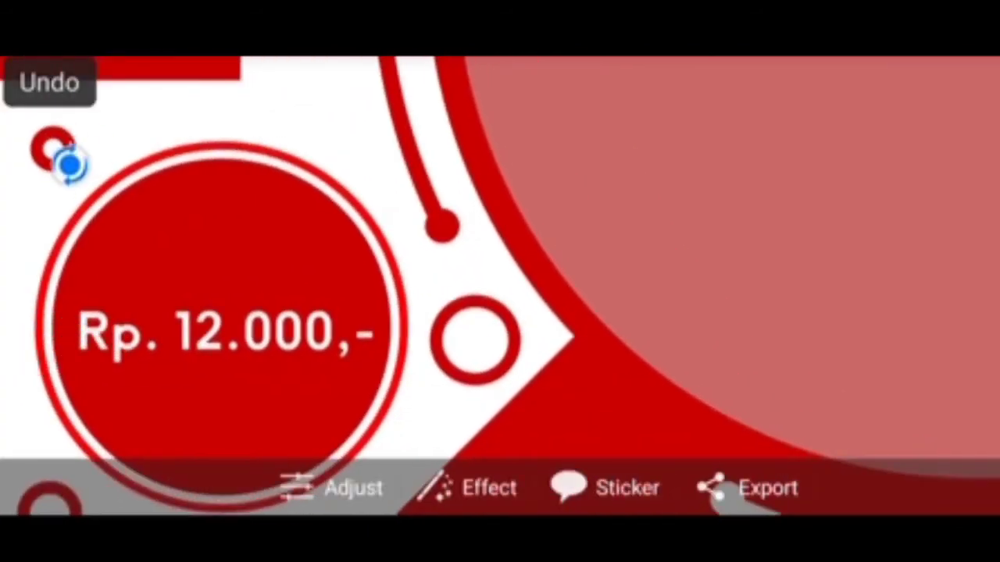
scroll(500, 281, up, 3)
Step: Duplicate a ring and change the copy's stacking order with Arrange
click(86, 231)
click(297, 408)
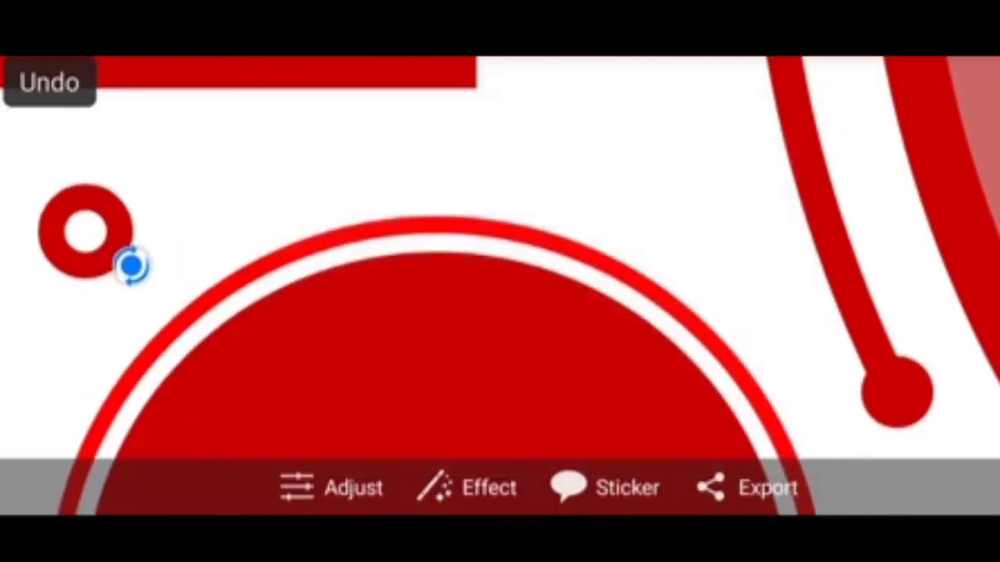
scroll(499, 281, down, 3)
scroll(500, 281, up, 3)
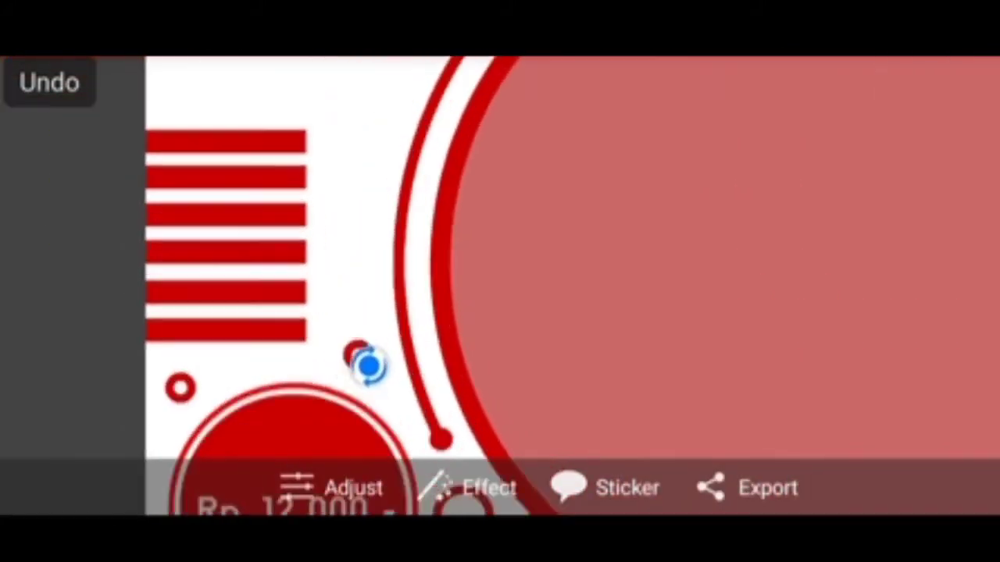
click(269, 381)
click(288, 352)
click(313, 237)
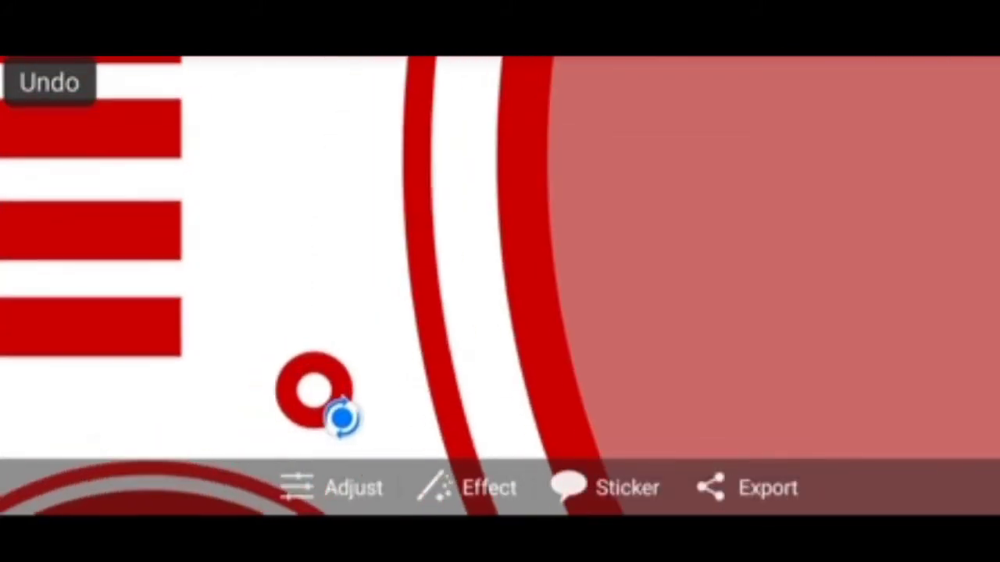
click(312, 391)
click(341, 409)
Step: Duplicate the ring near the red stripes to add another small ring
scroll(499, 281, down, 3)
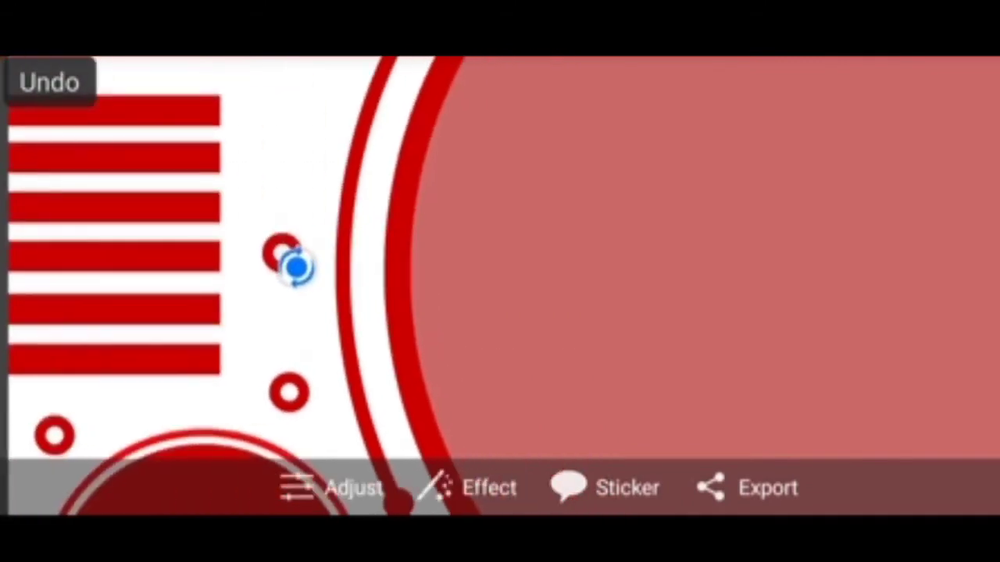
scroll(500, 281, up, 3)
click(305, 401)
click(330, 417)
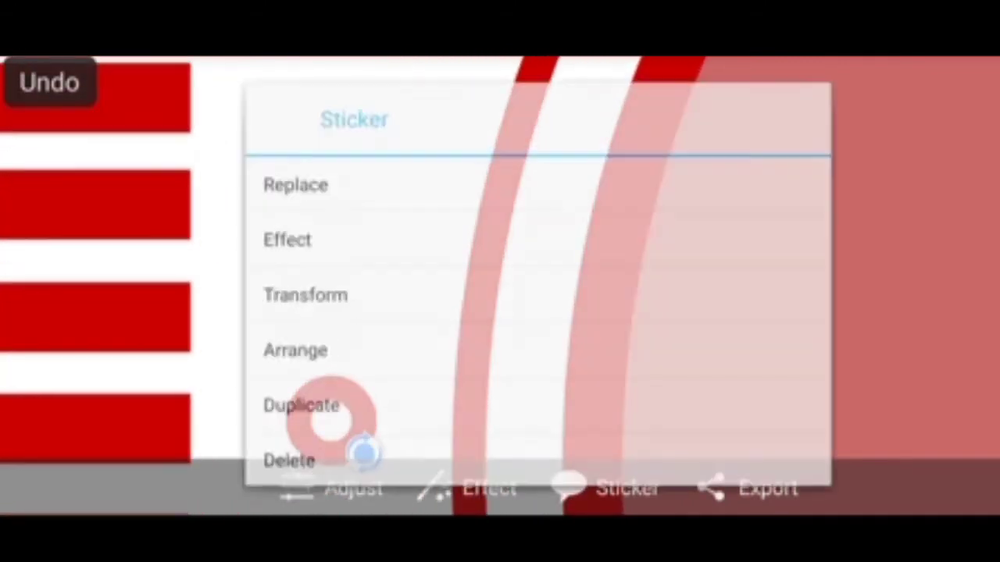
click(290, 408)
scroll(499, 281, down, 2)
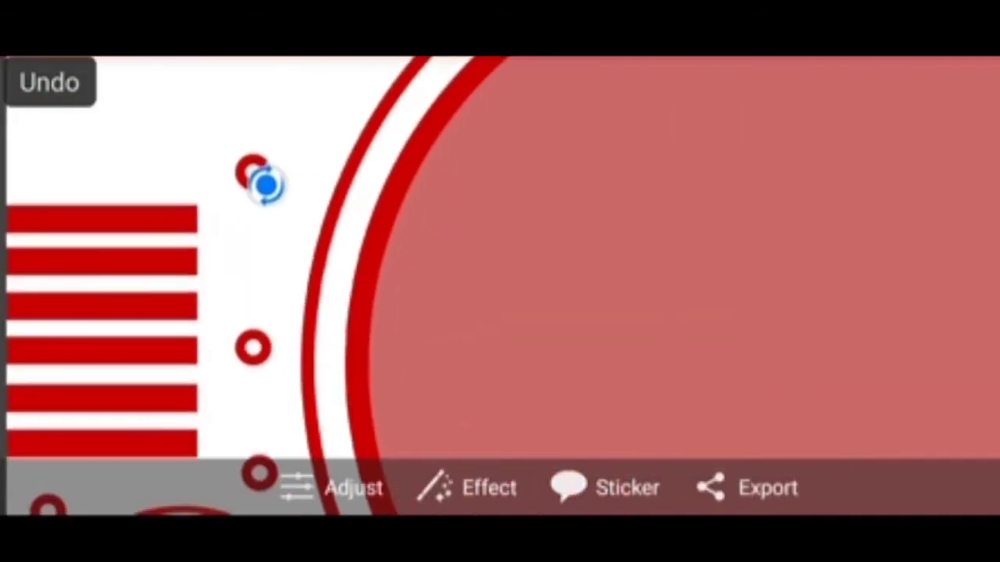
click(286, 178)
key(Escape)
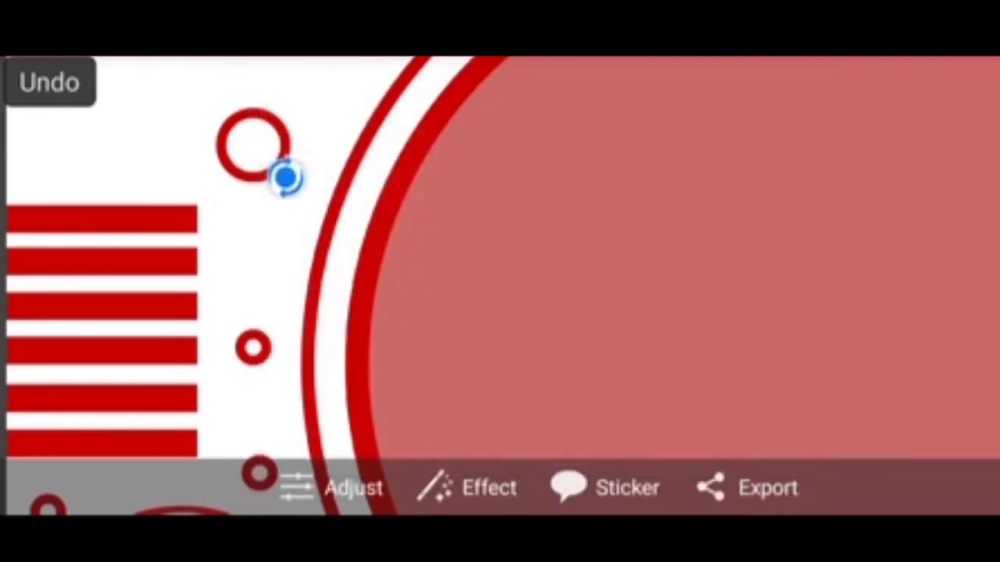
scroll(499, 285, down, 3)
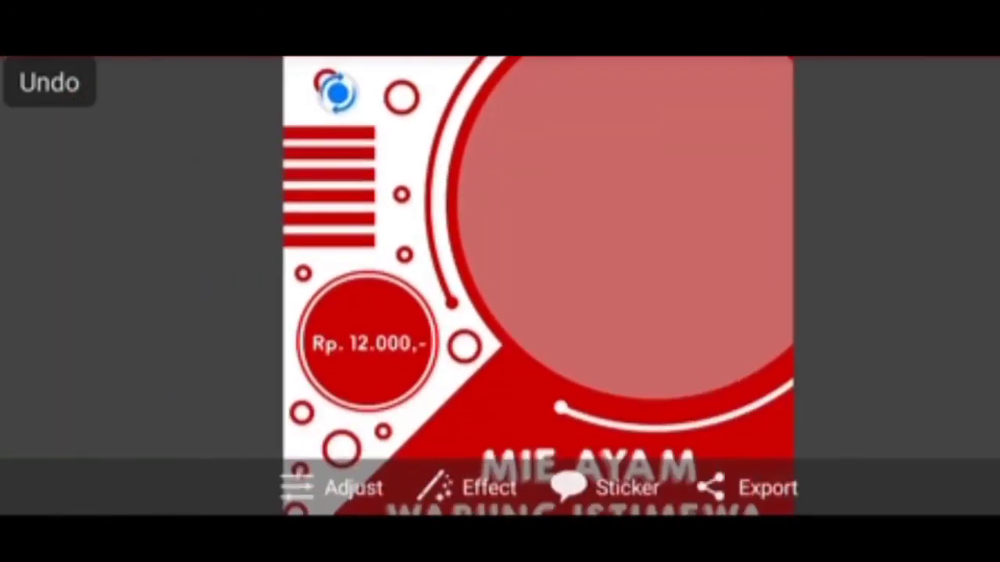
scroll(500, 281, down, 3)
scroll(500, 281, down, 1)
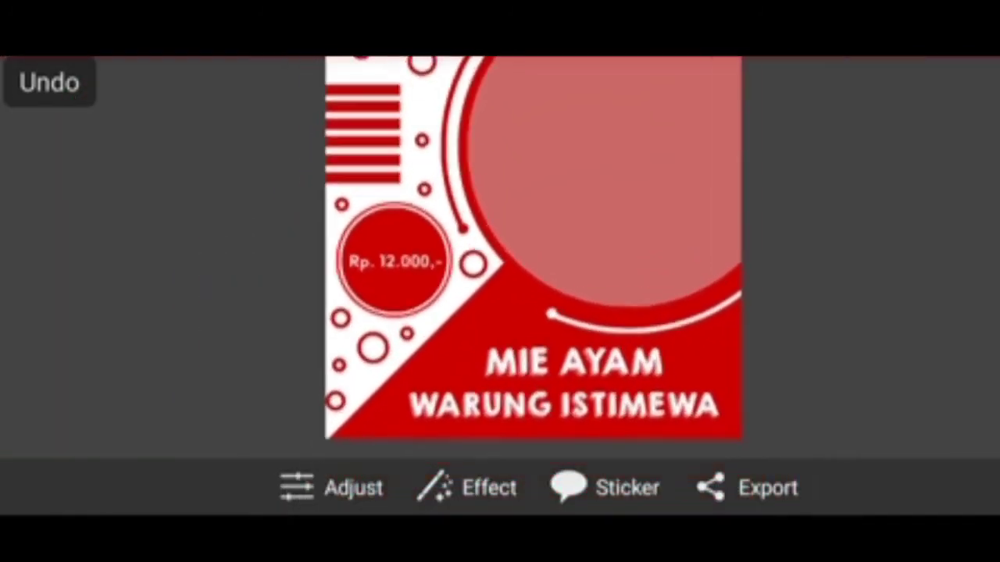
scroll(500, 258, up, 2)
Step: Duplicate the small red ring once more
scroll(500, 258, up, 1)
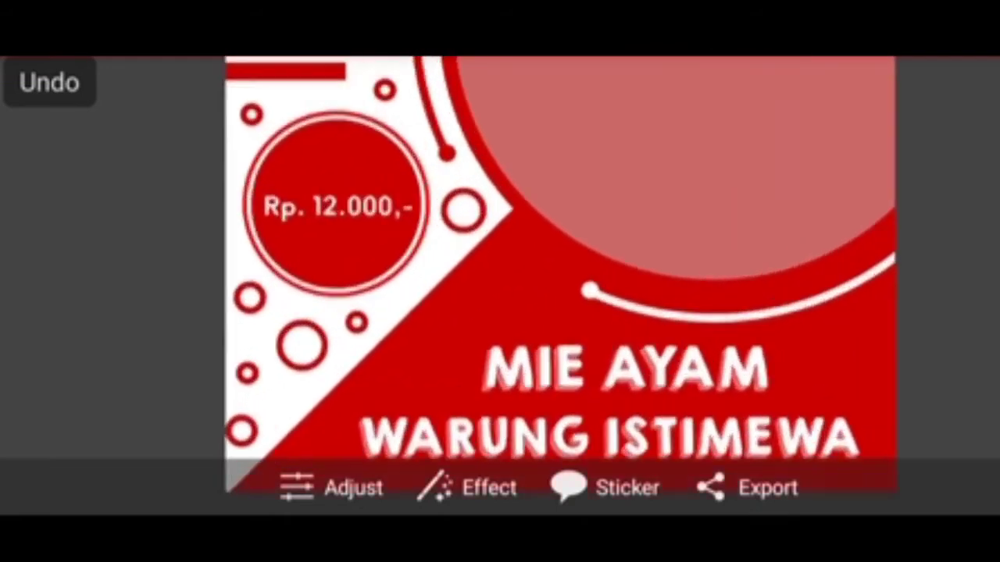
scroll(500, 258, up, 3)
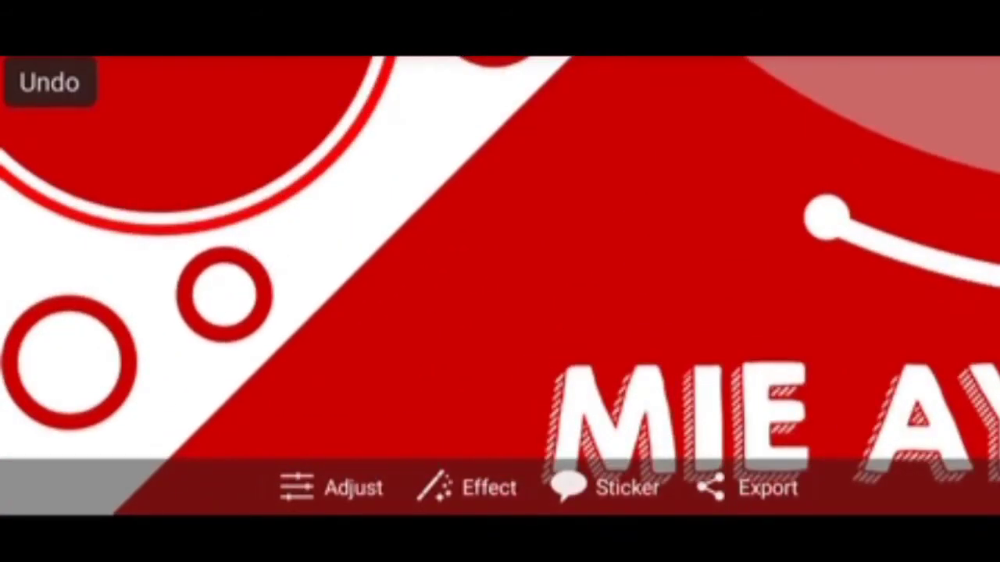
click(251, 267)
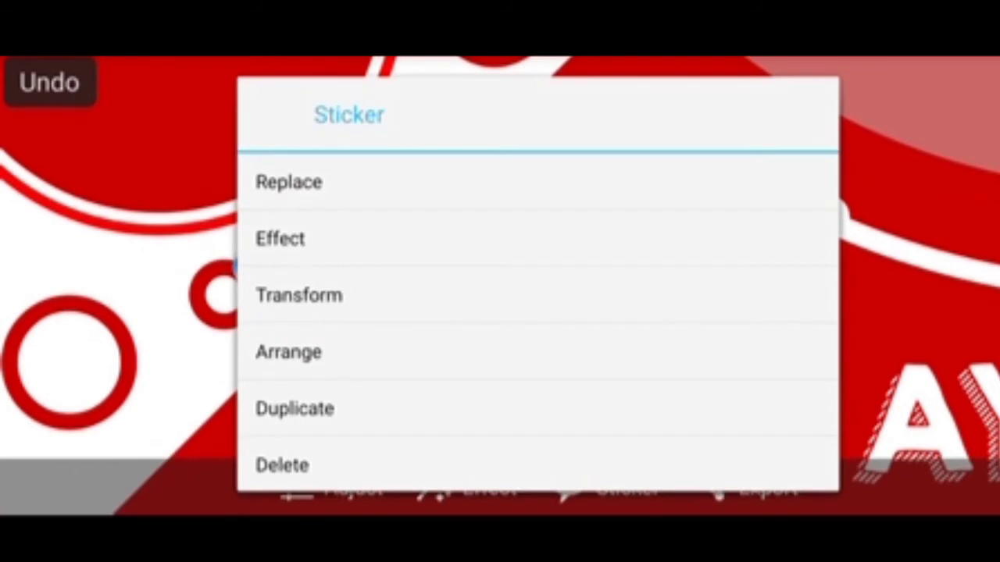
click(294, 408)
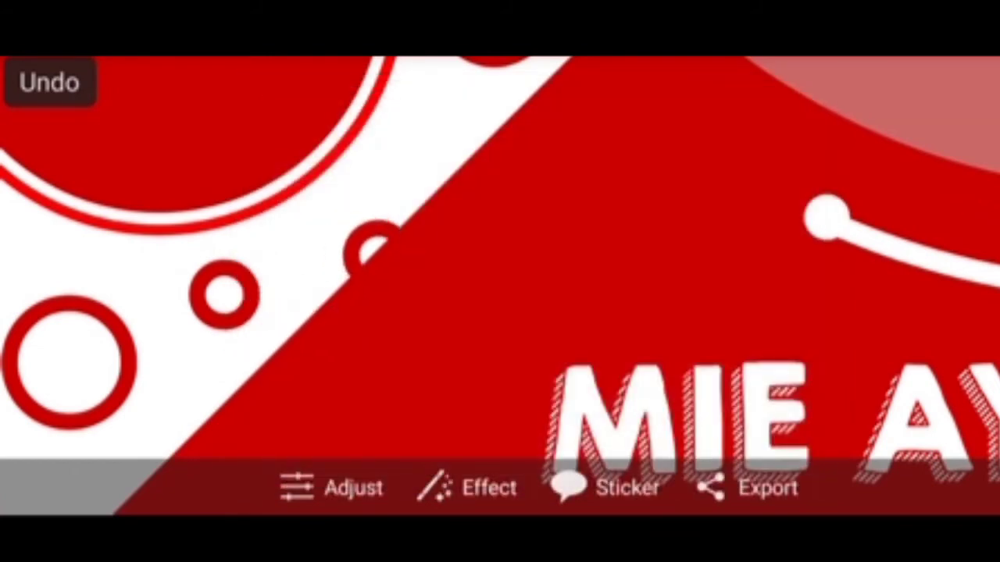
Step: Replace the ring on the diagonal edge with a Basic Shapes circle
click(413, 236)
click(285, 180)
scroll(313, 312, down, 5)
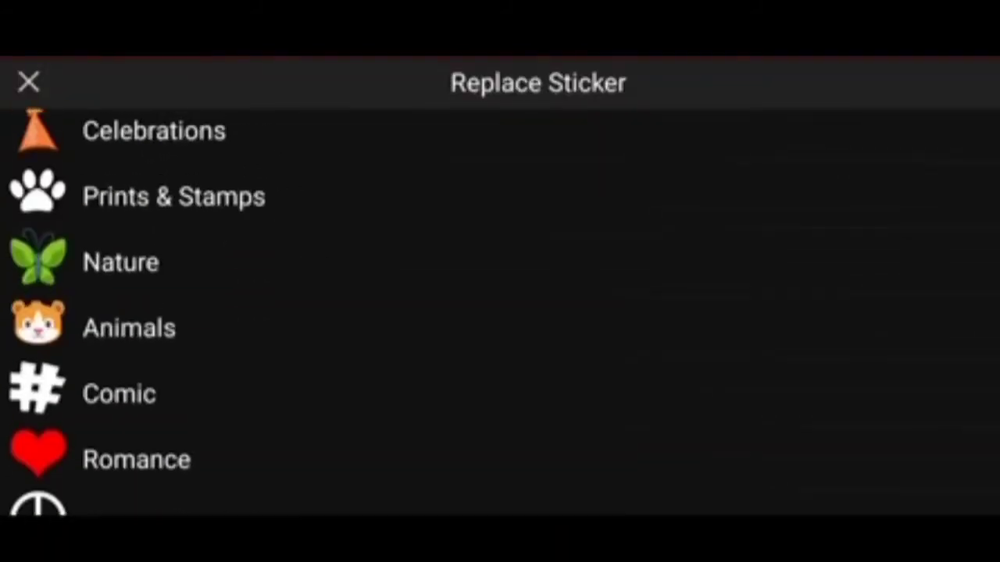
scroll(312, 313, down, 3)
scroll(312, 312, down, 3)
click(156, 302)
click(469, 230)
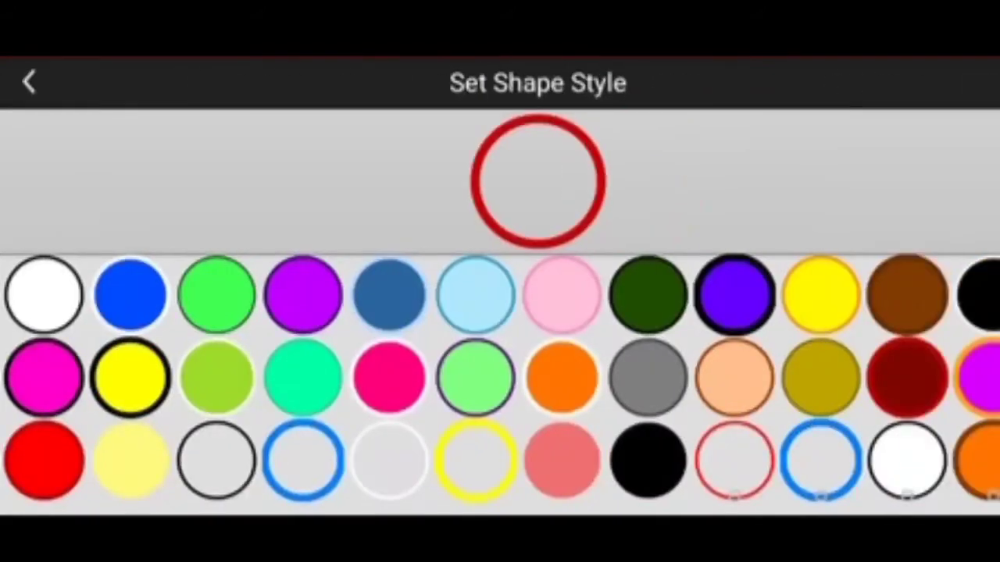
Step: Set the replacement circle's outline colour to pure white
click(538, 179)
click(304, 347)
click(385, 361)
click(309, 291)
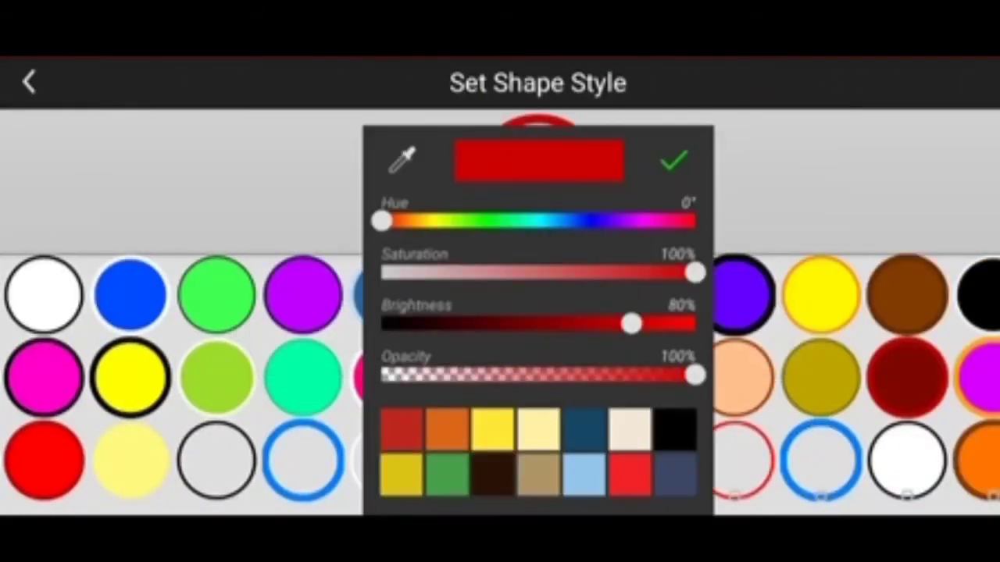
drag(693, 273, 381, 272)
drag(631, 324, 693, 324)
click(673, 161)
Step: Apply the white ring, move it onto the red area, and place a duplicate
click(29, 82)
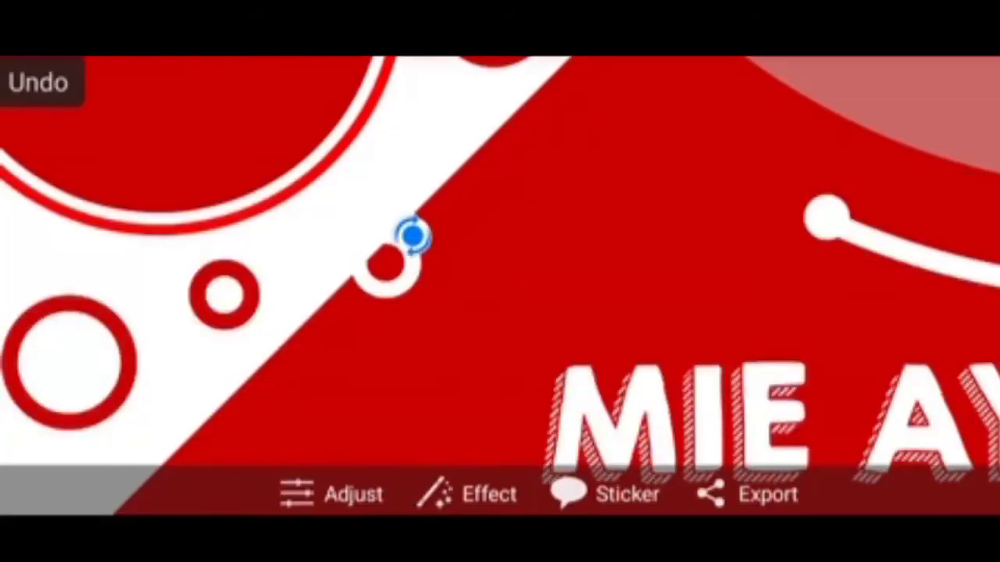
drag(388, 263, 471, 263)
click(626, 180)
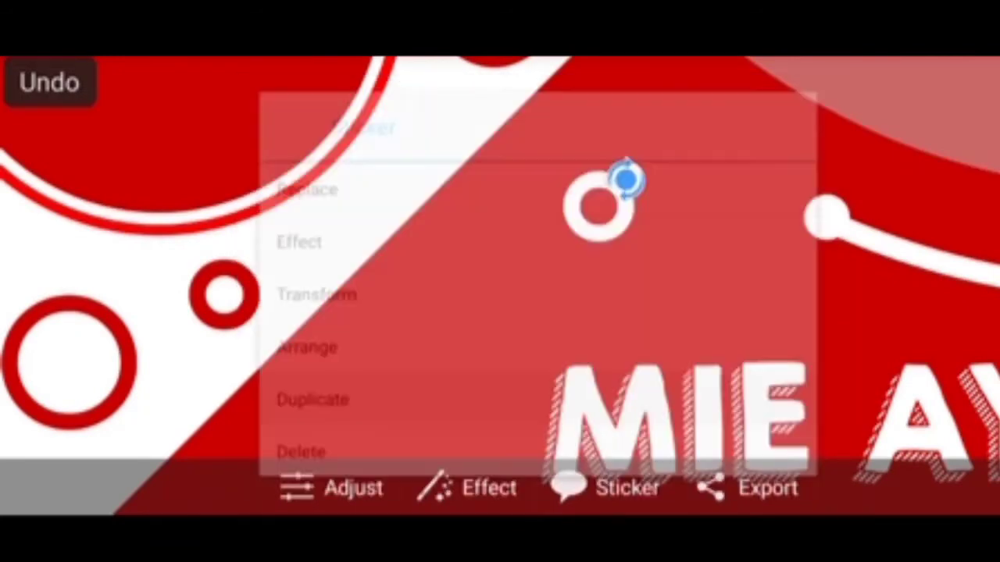
click(268, 399)
mouse_move(508, 297)
mouse_down()
mouse_move(570, 235)
mouse_move(516, 290)
mouse_up()
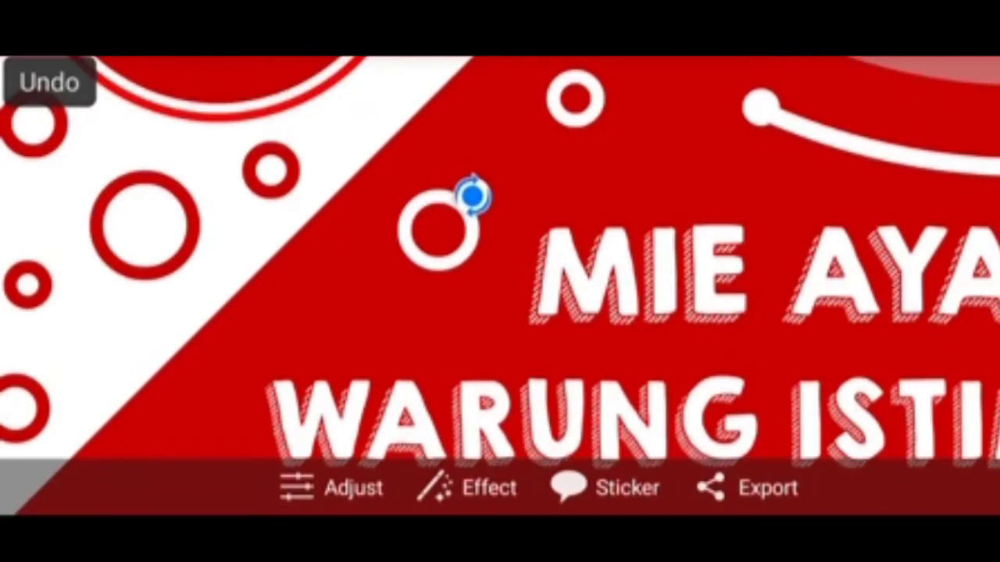
Step: Copy the white ring and position copies beside the WARUNG line
click(437, 230)
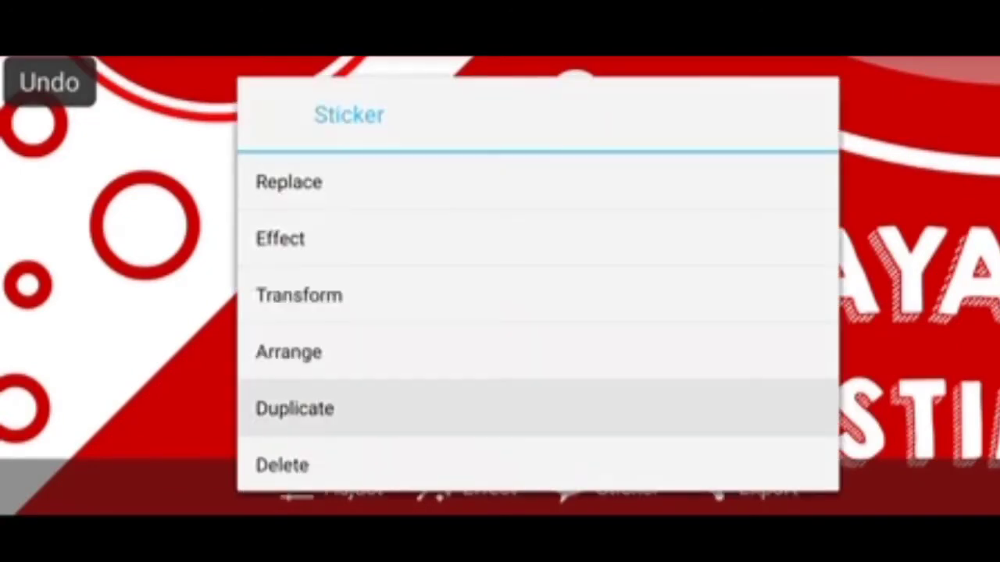
click(289, 409)
drag(437, 230, 320, 375)
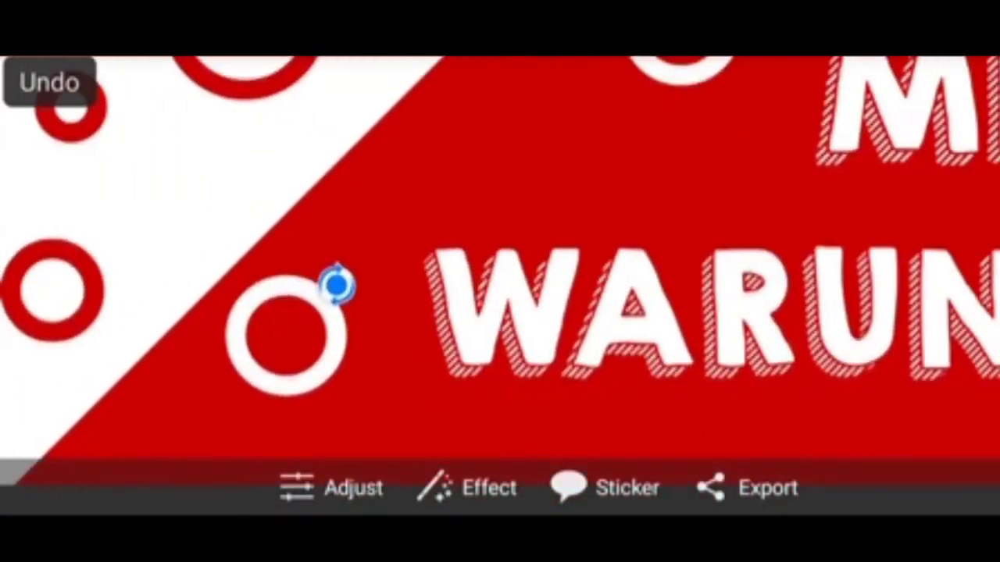
drag(284, 330, 273, 384)
click(273, 384)
key(Escape)
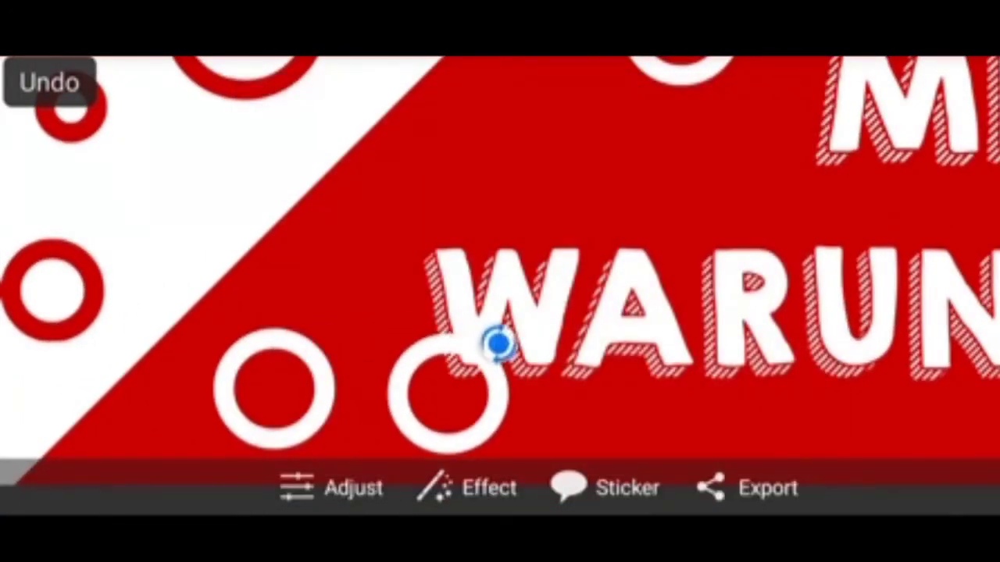
mouse_move(559, 139)
mouse_down()
mouse_move(323, 313)
mouse_move(283, 311)
mouse_up()
drag(463, 139, 390, 147)
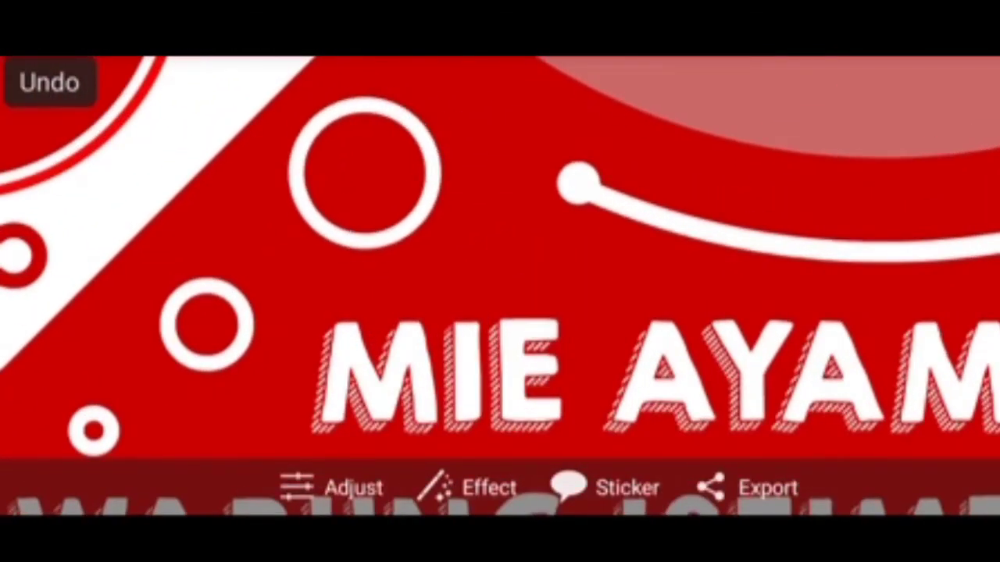
click(383, 184)
key(Escape)
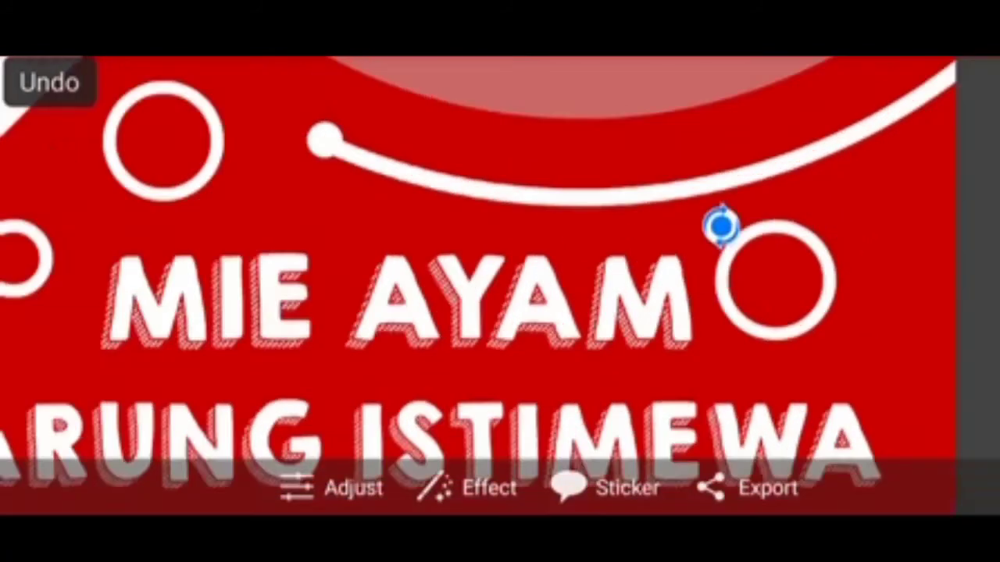
Step: Move a ring right and place another copy up and to the right
mouse_move(719, 225)
mouse_down()
mouse_move(705, 196)
mouse_move(765, 179)
mouse_up()
click(781, 188)
click(294, 408)
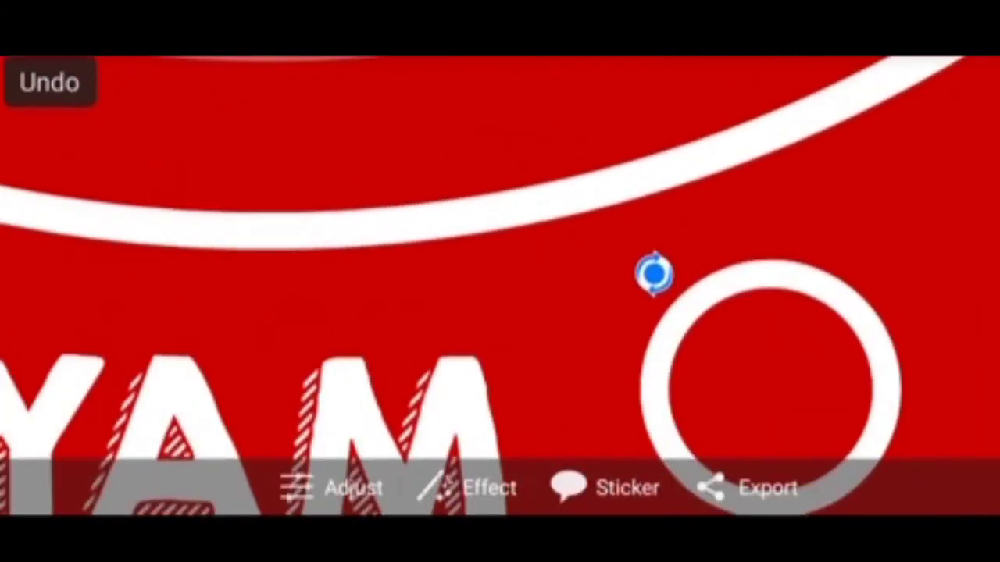
mouse_move(770, 390)
mouse_down()
mouse_move(892, 235)
mouse_move(944, 223)
mouse_up()
scroll(500, 281, down, 5)
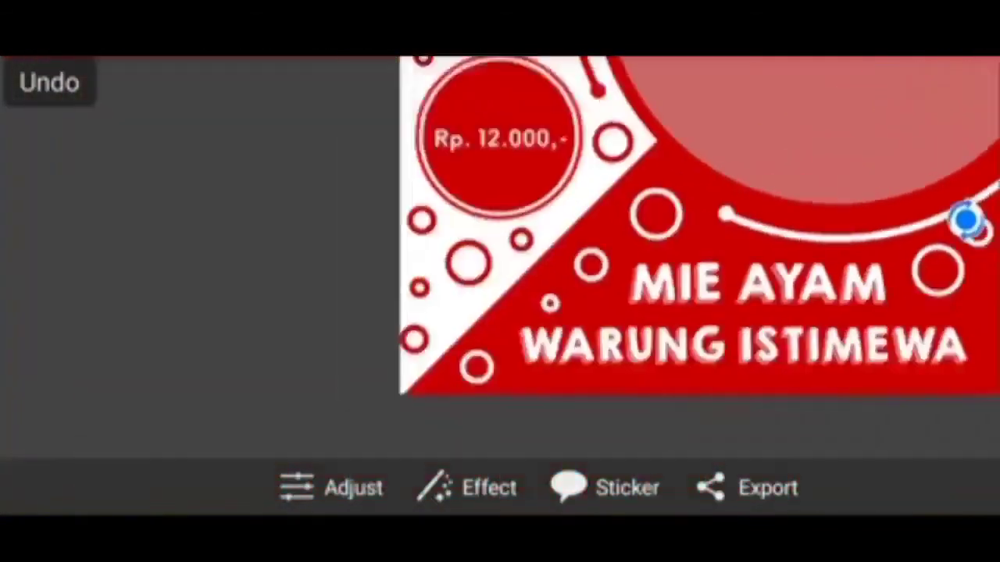
scroll(537, 256, down, 5)
Step: Replace the big pale circle with the filled Basic Shapes circle
scroll(538, 257, up, 3)
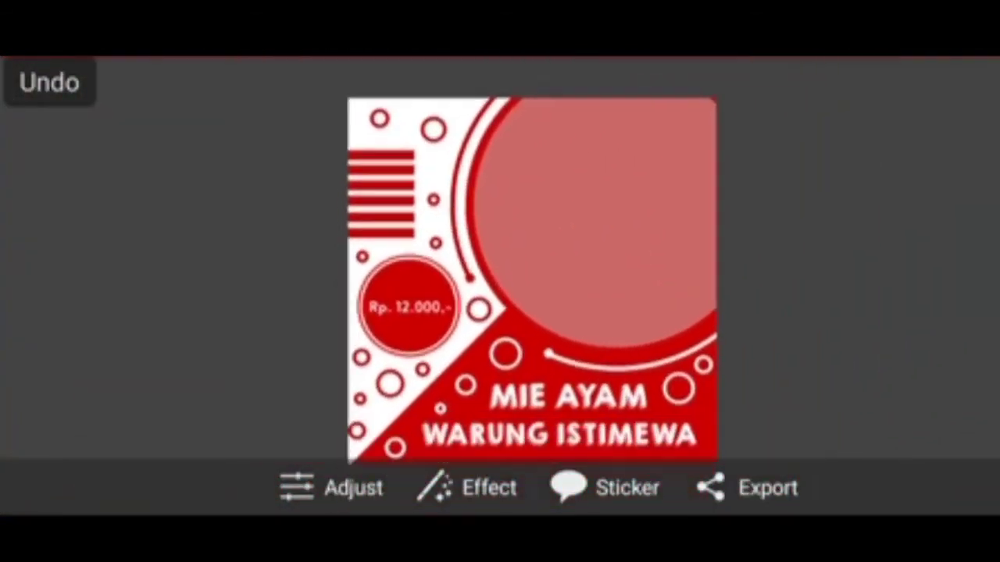
scroll(537, 256, up, 2)
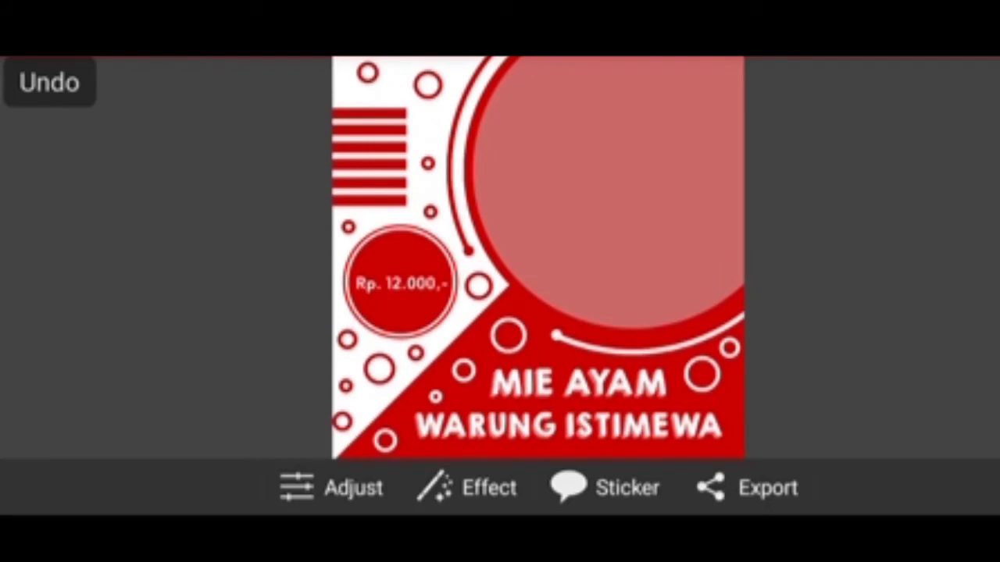
click(473, 329)
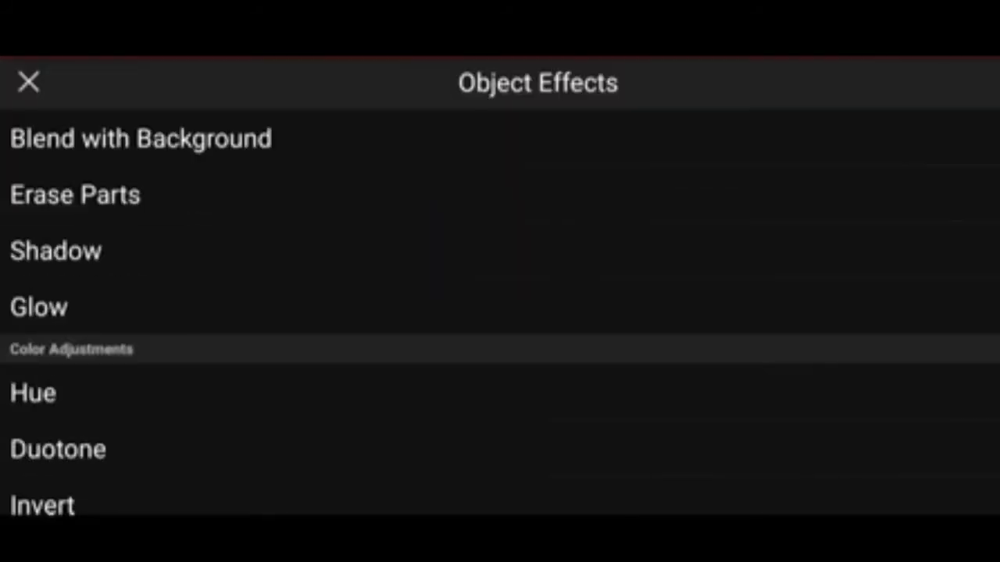
click(140, 139)
click(29, 82)
click(471, 325)
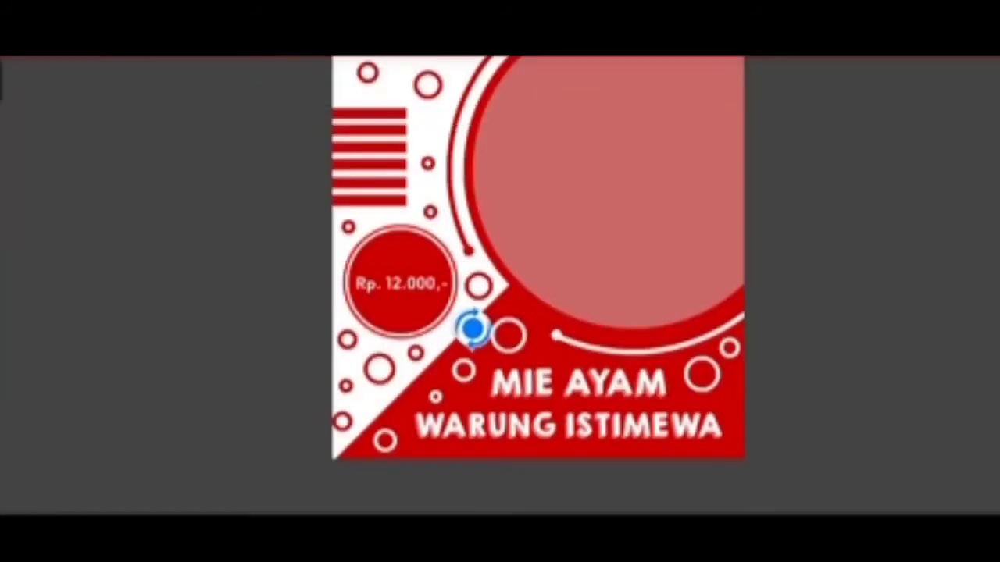
click(289, 182)
scroll(140, 312, down, 10)
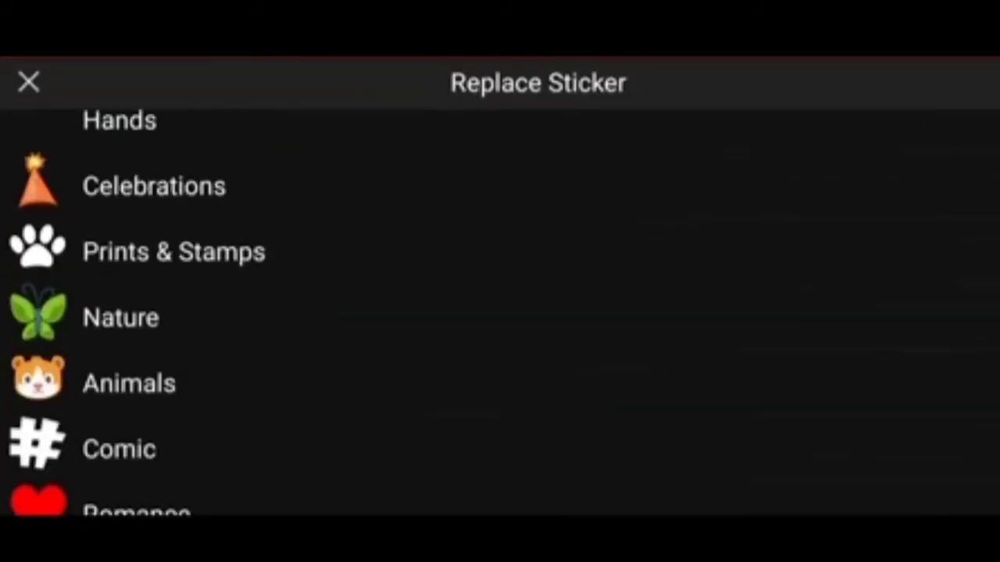
scroll(141, 312, down, 10)
click(157, 341)
click(471, 232)
Step: Set the circle's brightness to 0% so it turns solid black, and place it
click(980, 374)
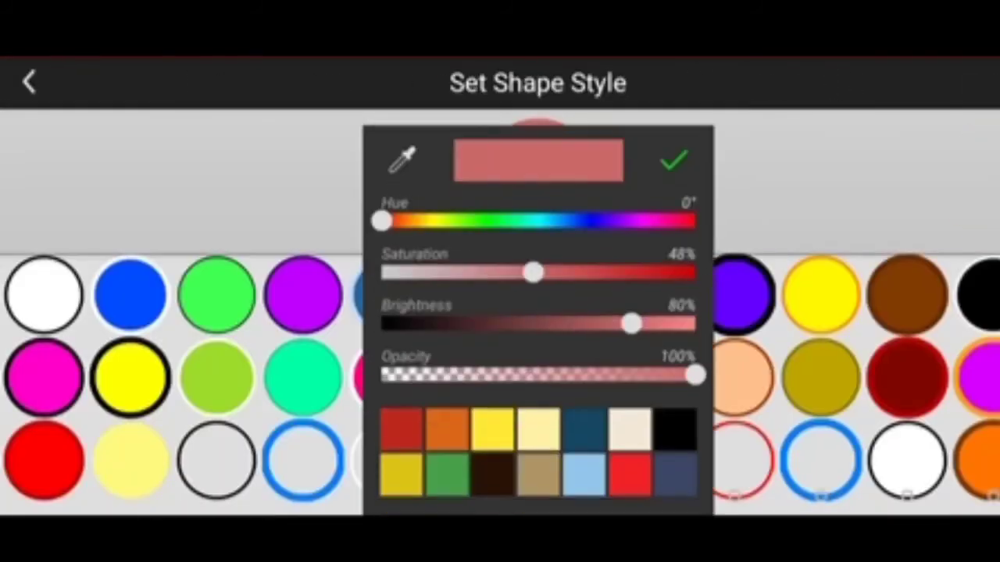
drag(632, 323, 381, 324)
click(672, 158)
click(28, 82)
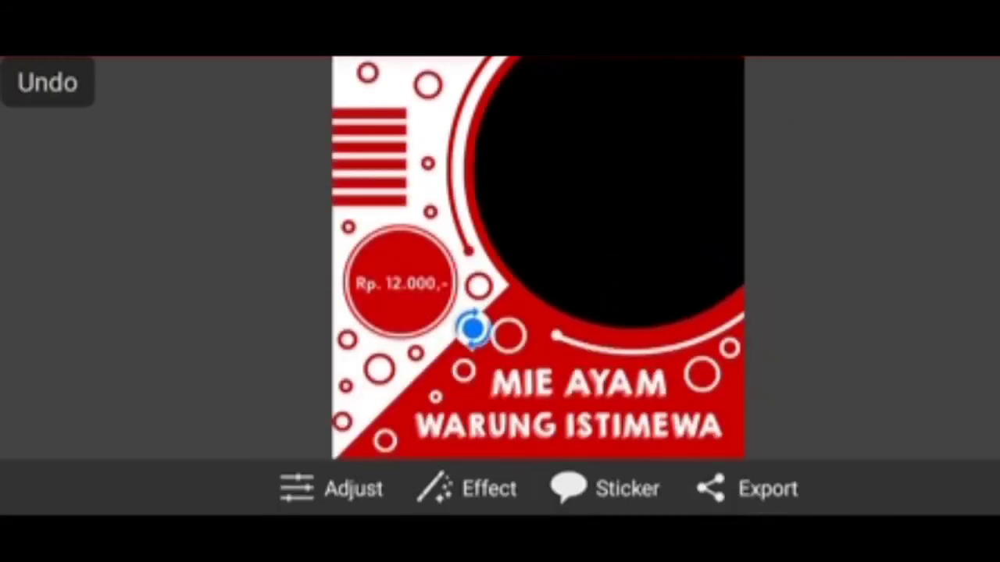
click(610, 187)
click(279, 236)
click(138, 138)
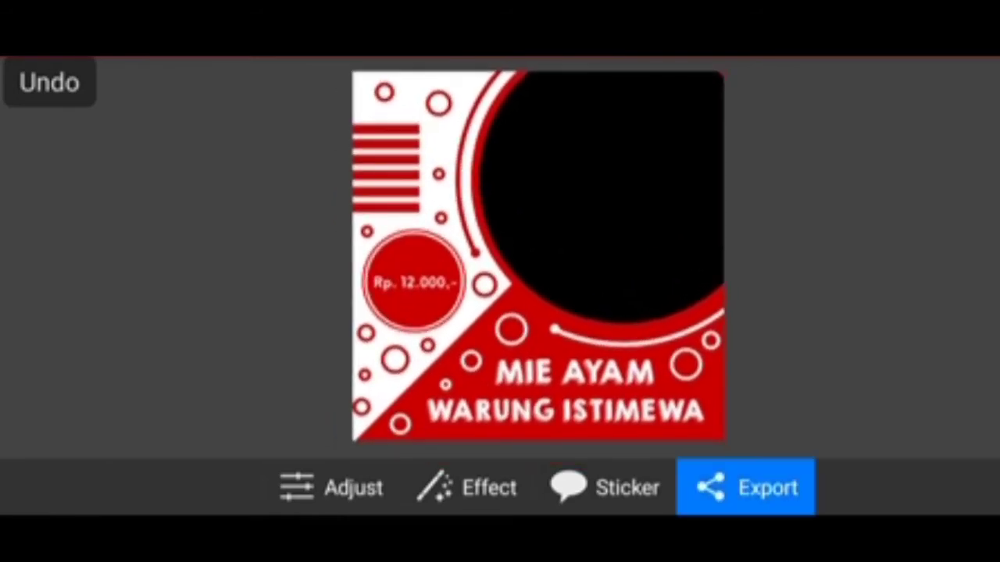
Step: Export the poster as 'Desain poster' and save it to the PicSayPro picture album
click(746, 487)
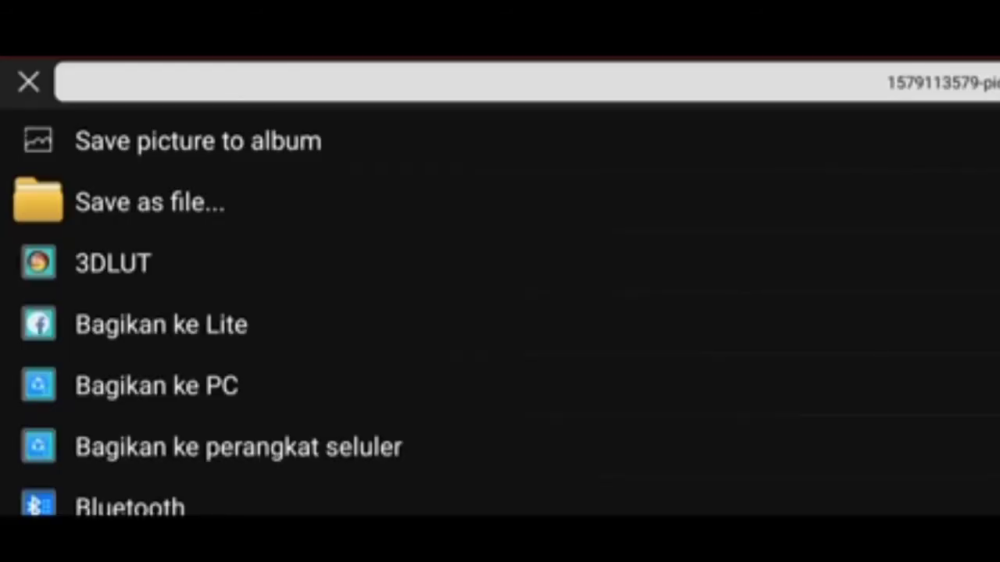
click(500, 81)
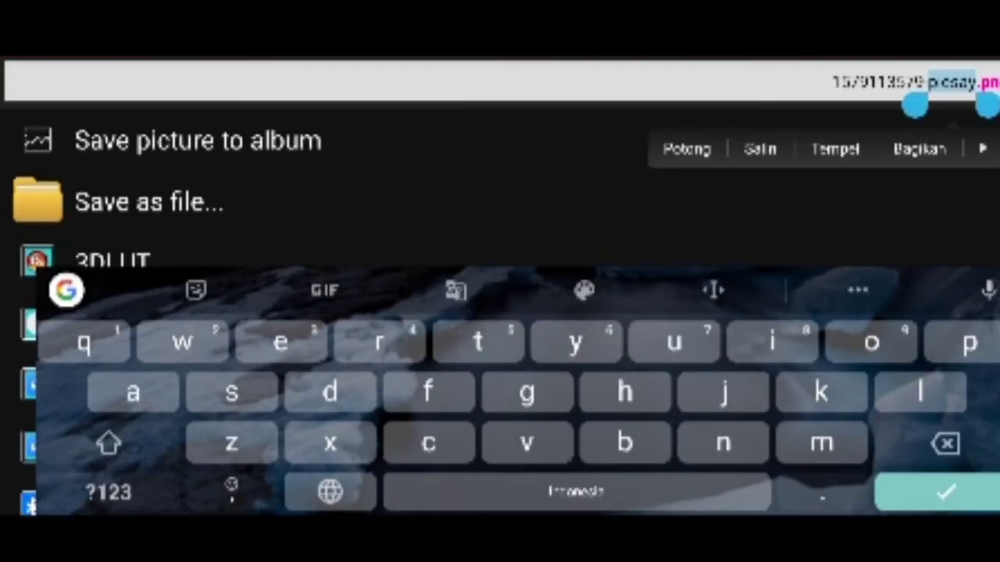
drag(925, 106, 818, 105)
text(Desain poster)
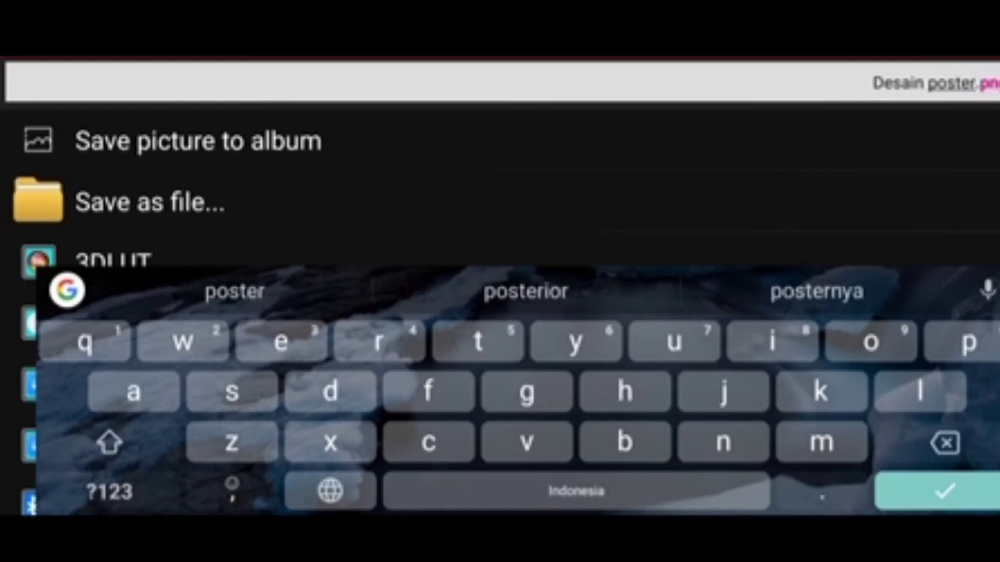
click(198, 141)
click(67, 129)
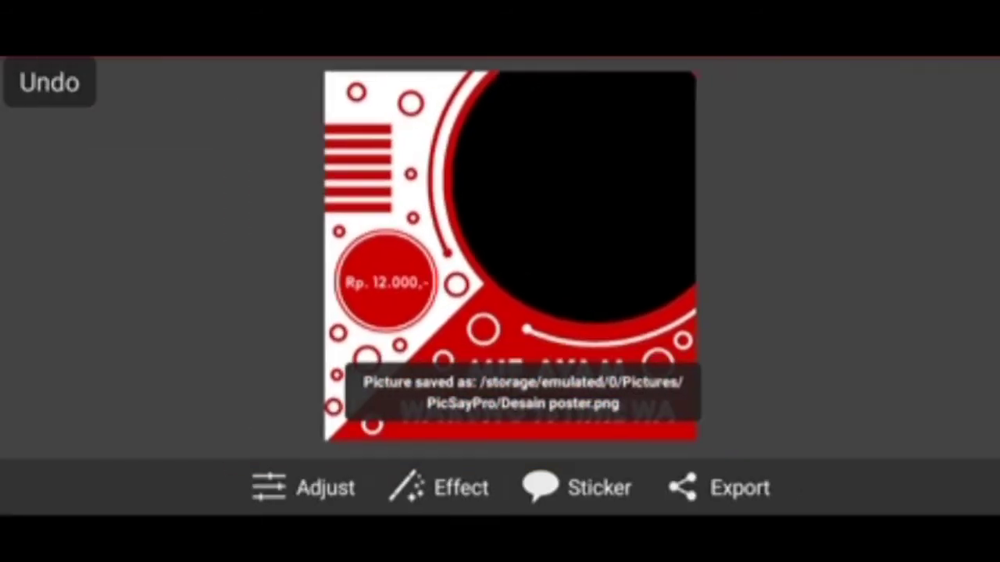
key(Escape)
Step: Load the noodle photo as a new picture and crop it to a square
click(509, 398)
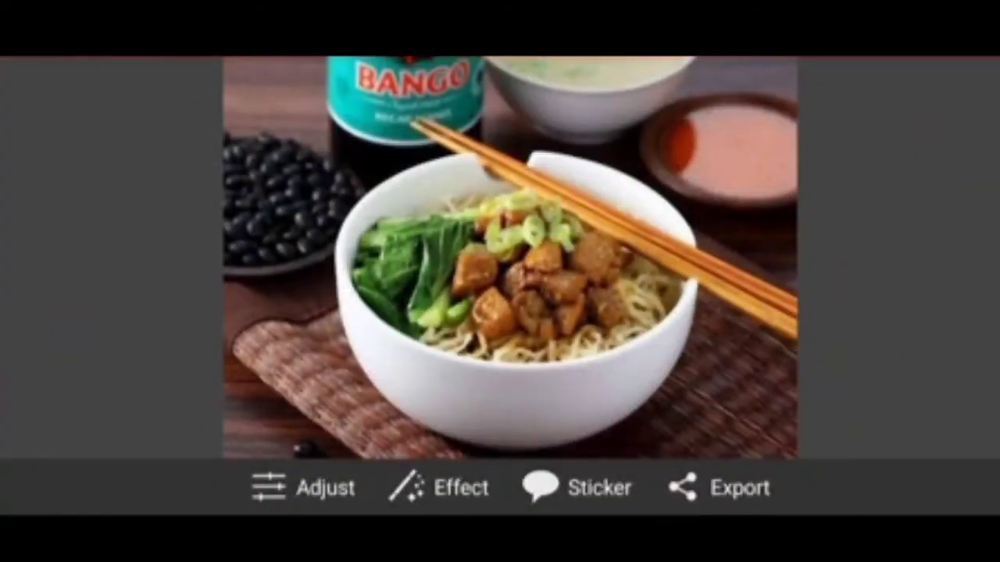
click(303, 487)
scroll(500, 312, down, 3)
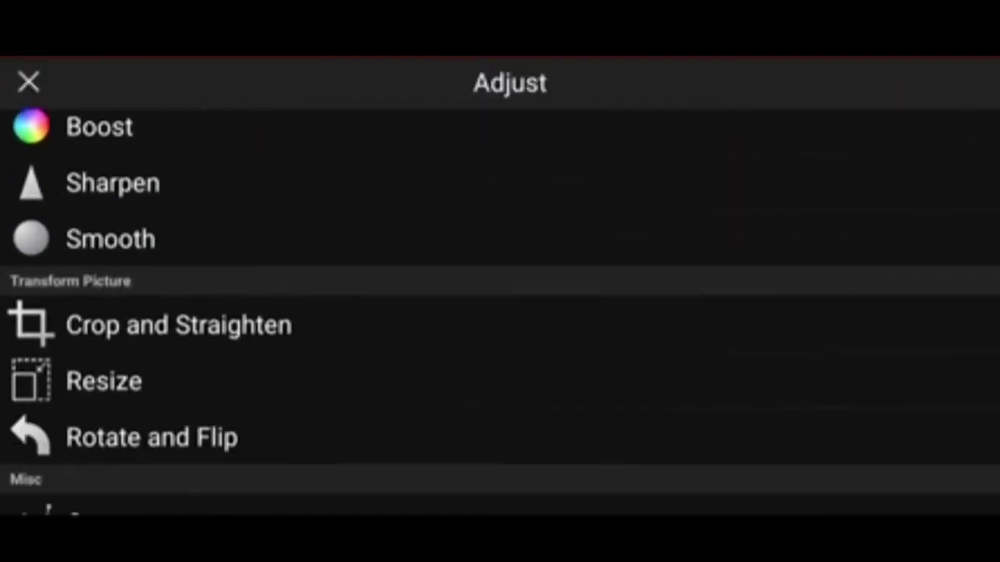
click(179, 315)
click(647, 81)
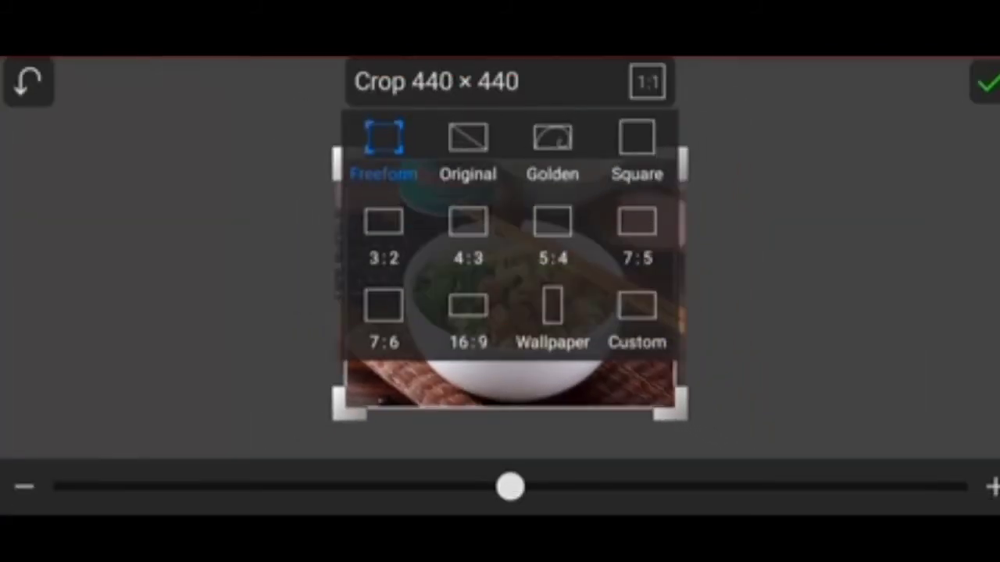
click(636, 149)
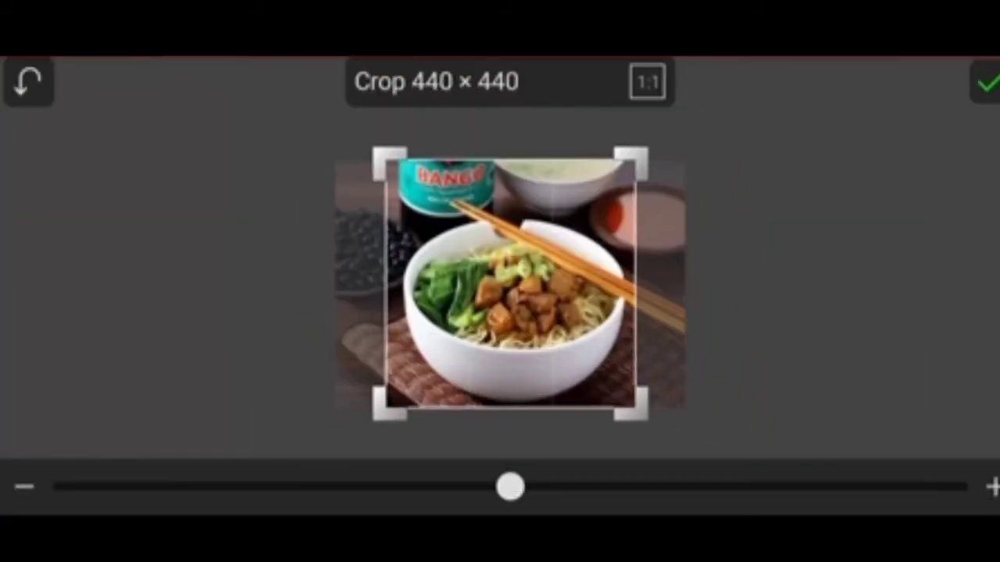
click(985, 83)
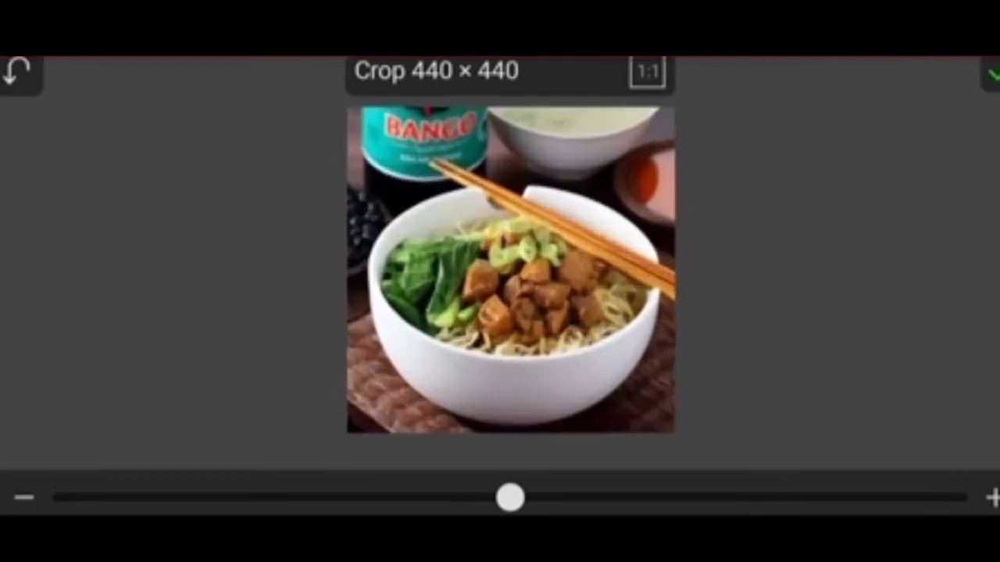
Step: Round the square noodle photo's corners fully into a circle
scroll(500, 312, down, 5)
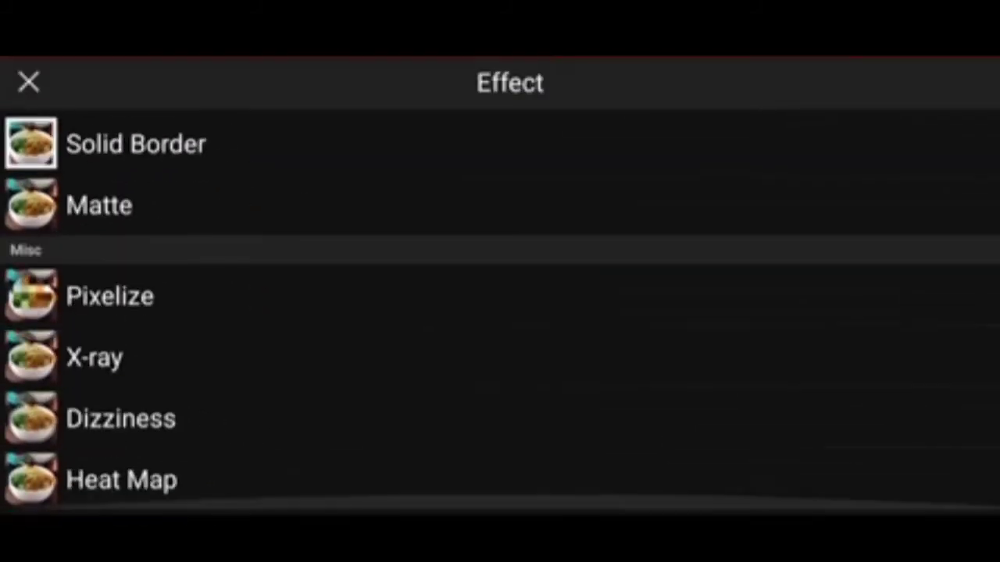
scroll(500, 312, up, 3)
click(164, 375)
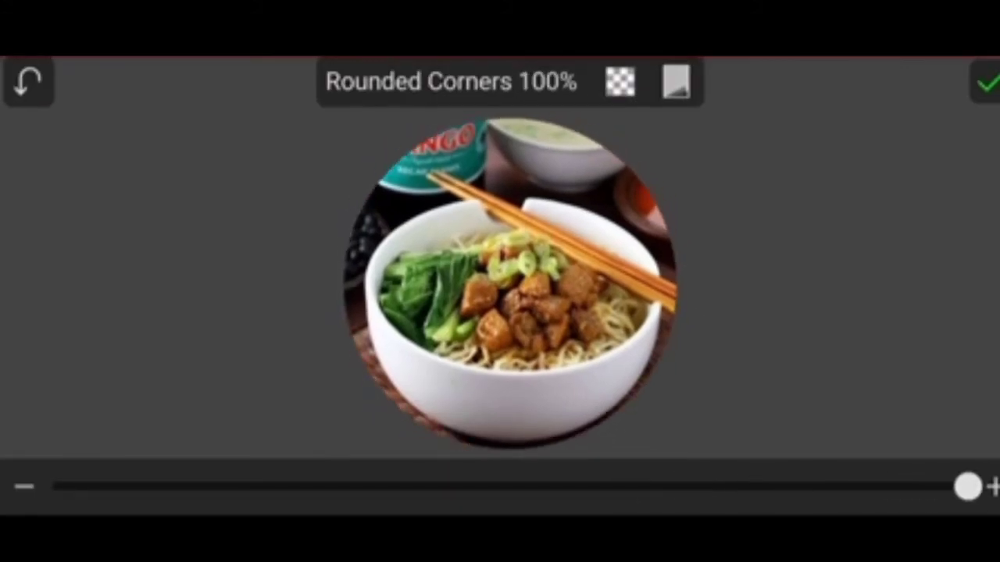
click(986, 83)
Step: Save the circular photo to the PicSayPro album as mie.png, past the exists warning
click(717, 488)
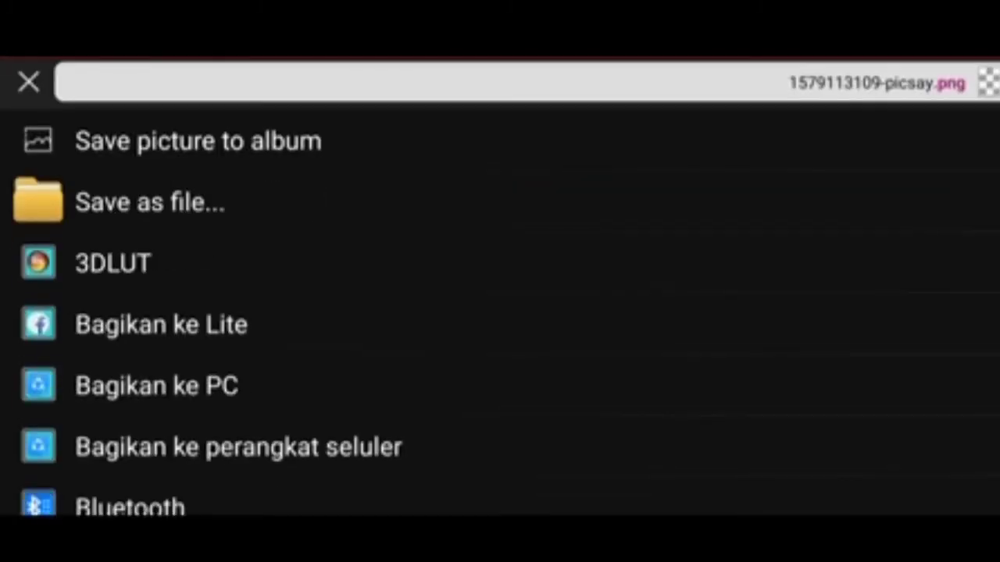
click(196, 140)
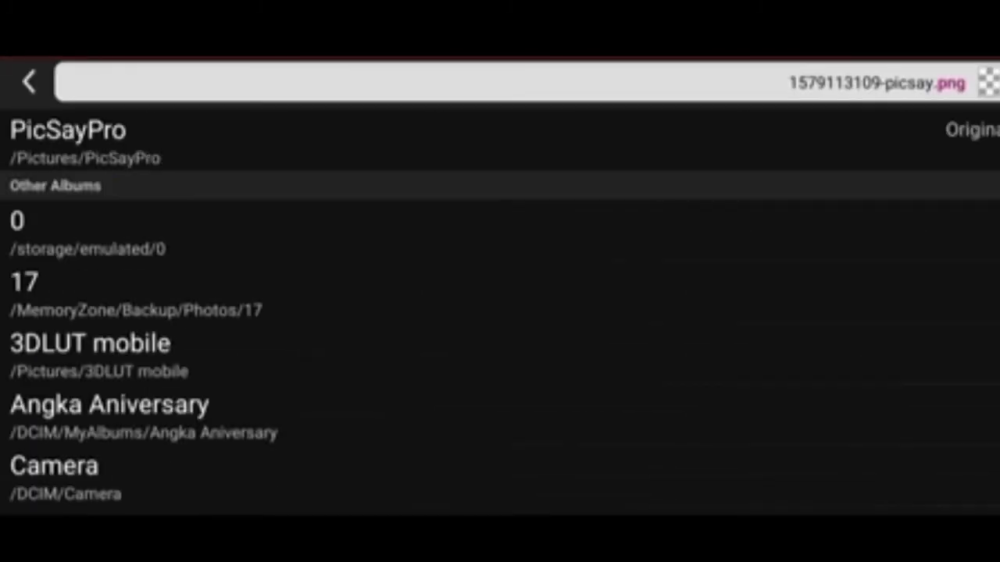
click(68, 140)
click(656, 358)
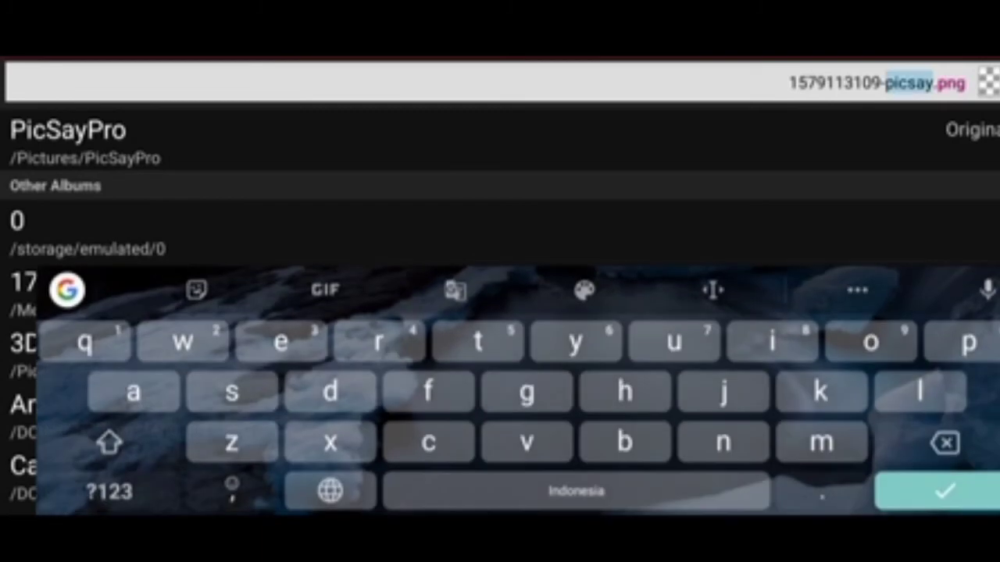
double_click(874, 82)
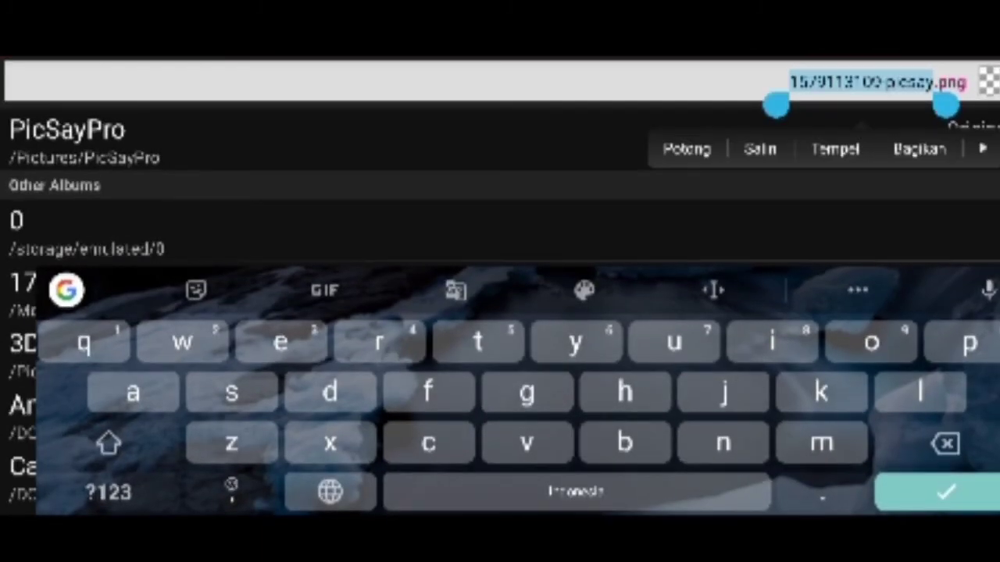
text(mie)
key(Return)
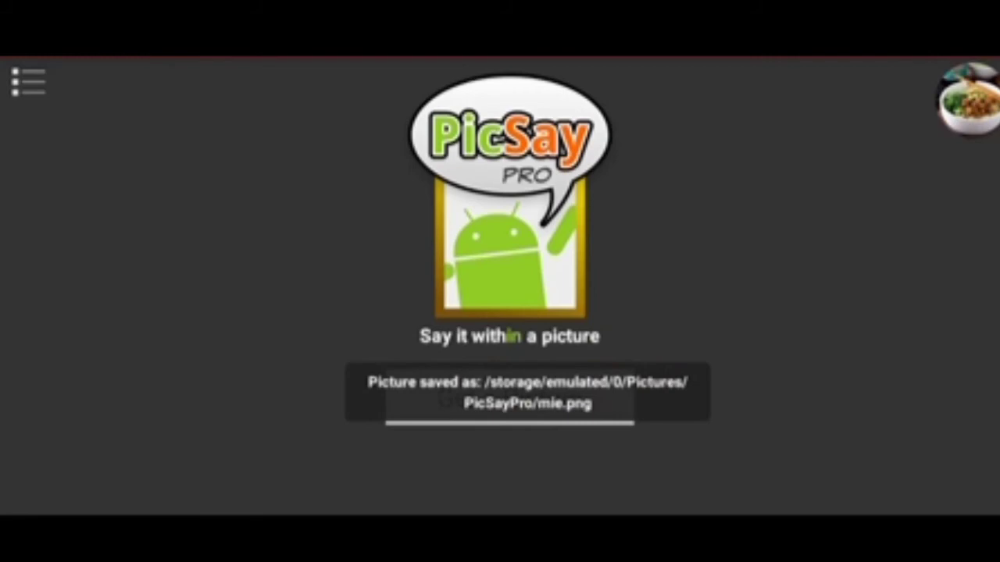
Step: Browse the previously edited pictures from the side menu, then return home
click(29, 81)
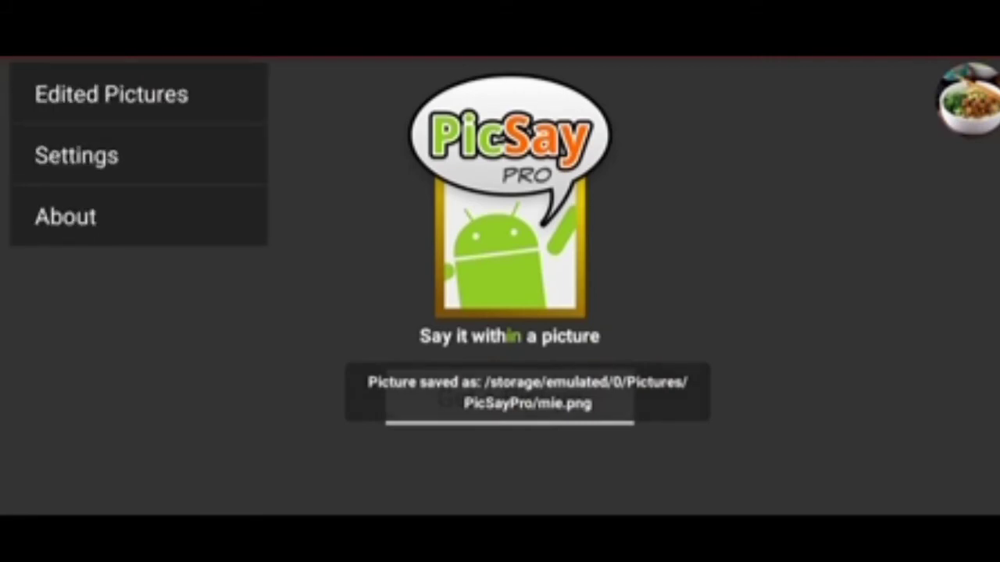
key(Escape)
click(29, 81)
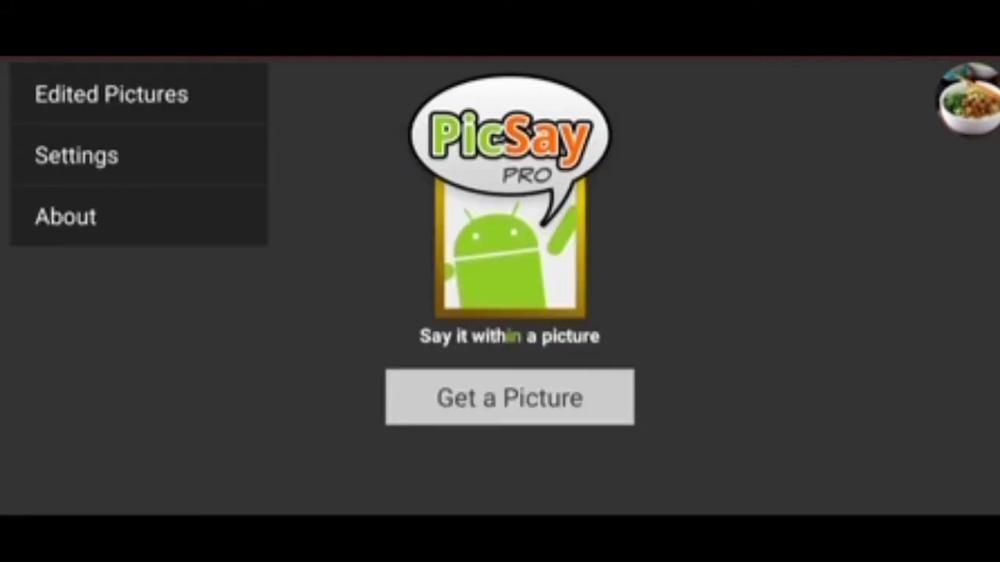
click(111, 94)
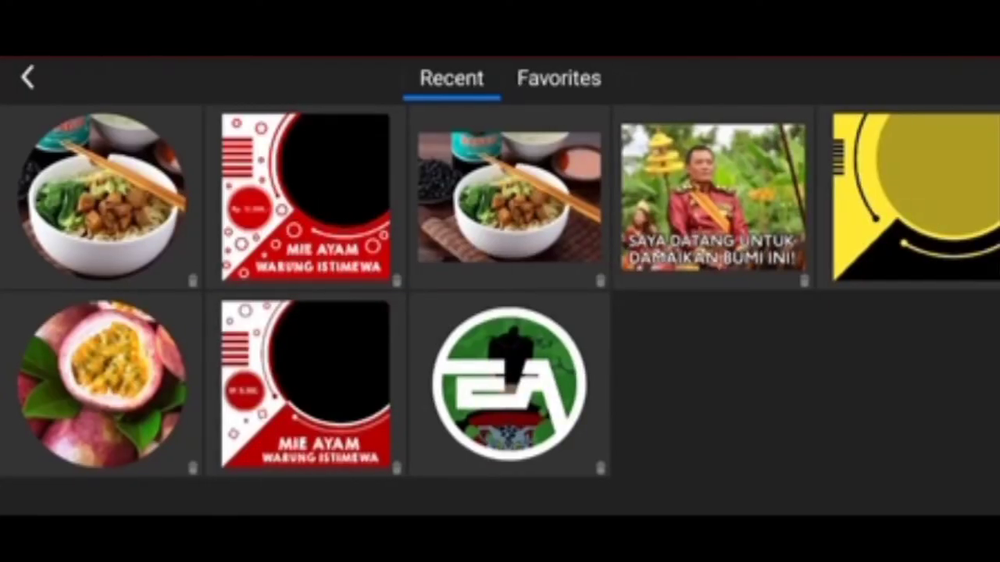
click(305, 197)
click(305, 197)
click(28, 77)
Step: Load the red poster template from the PicsArt album at maximum size
click(508, 397)
click(308, 230)
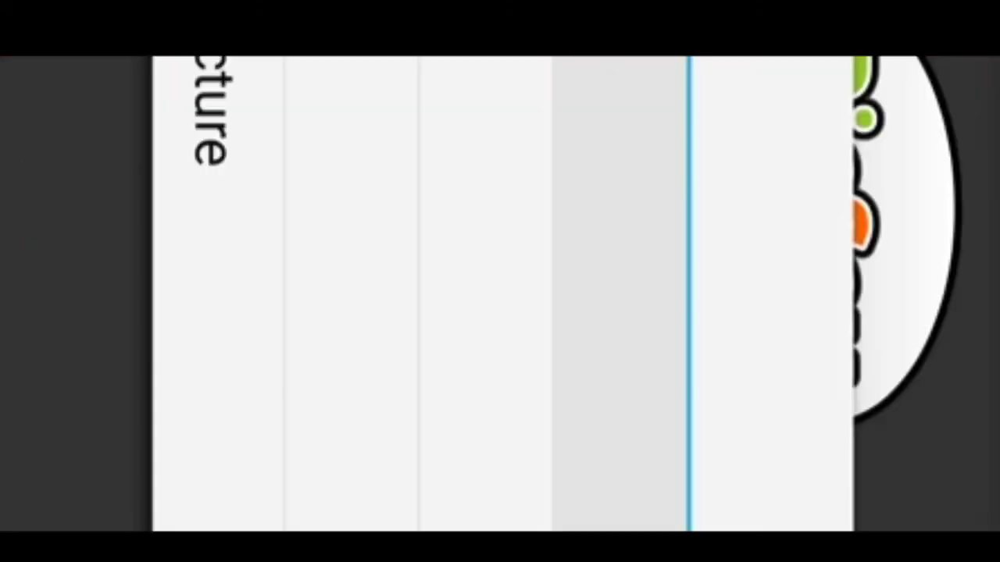
scroll(500, 296, down, 5)
scroll(500, 297, down, 5)
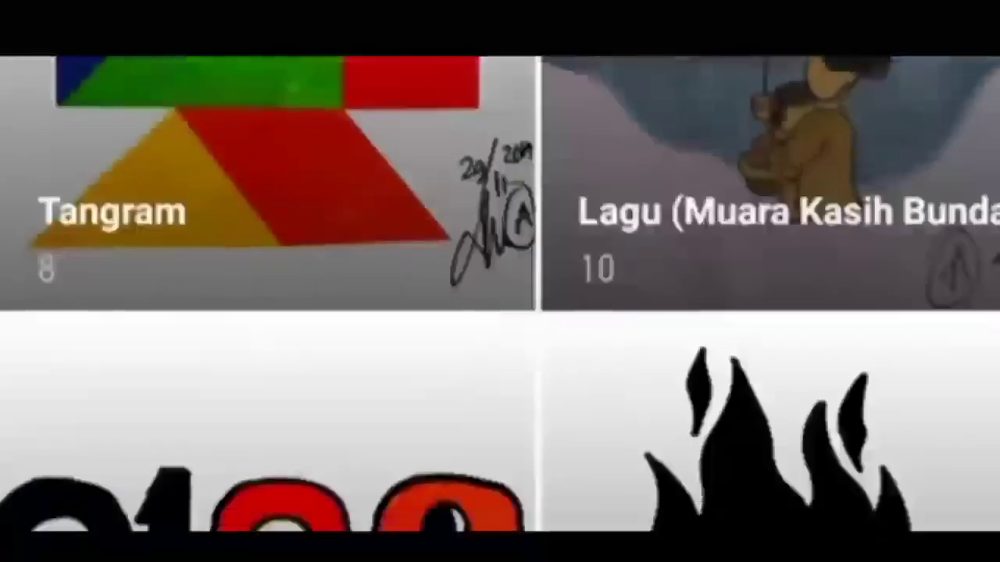
scroll(500, 297, down, 5)
scroll(500, 296, down, 5)
scroll(499, 297, down, 5)
scroll(500, 297, down, 2)
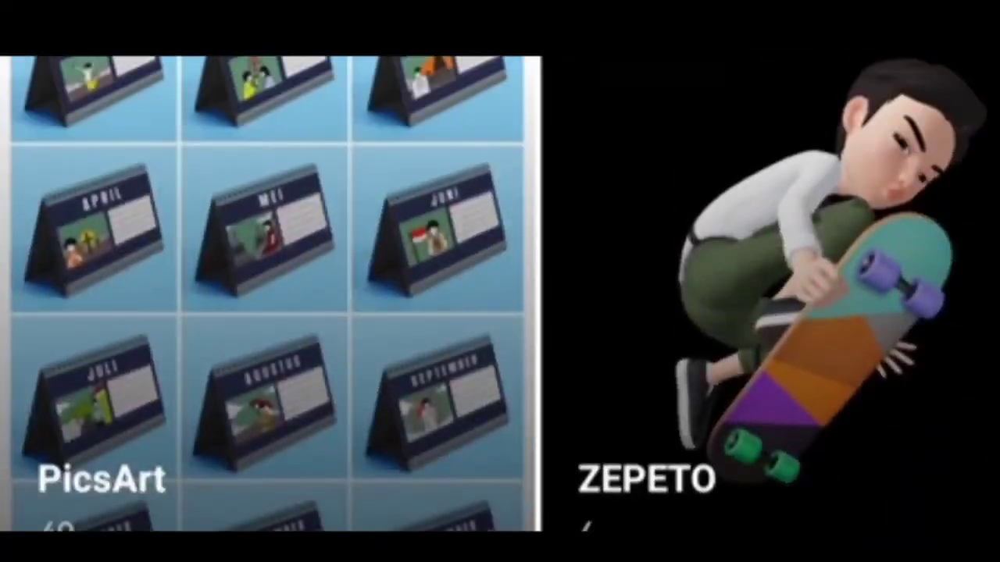
click(266, 297)
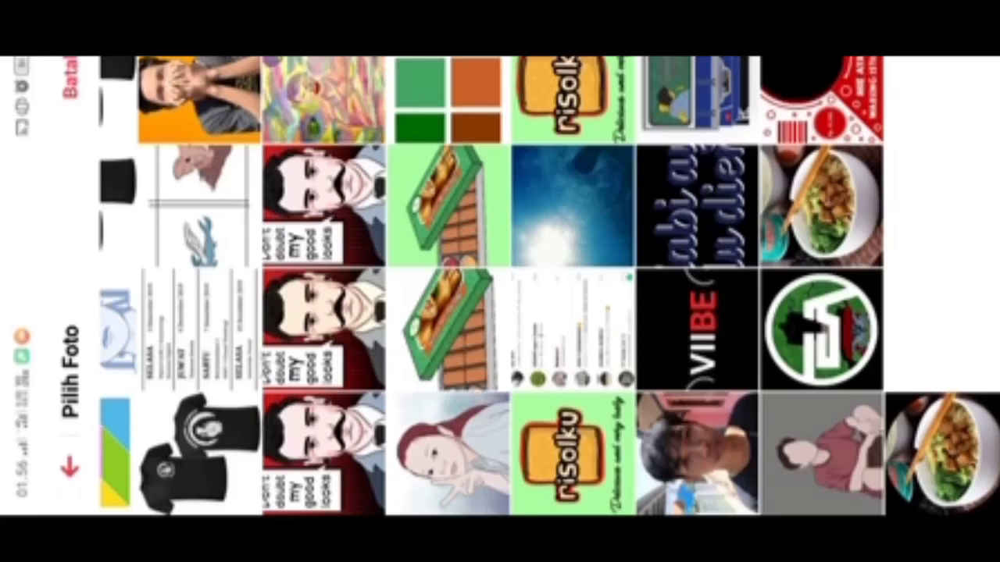
click(570, 167)
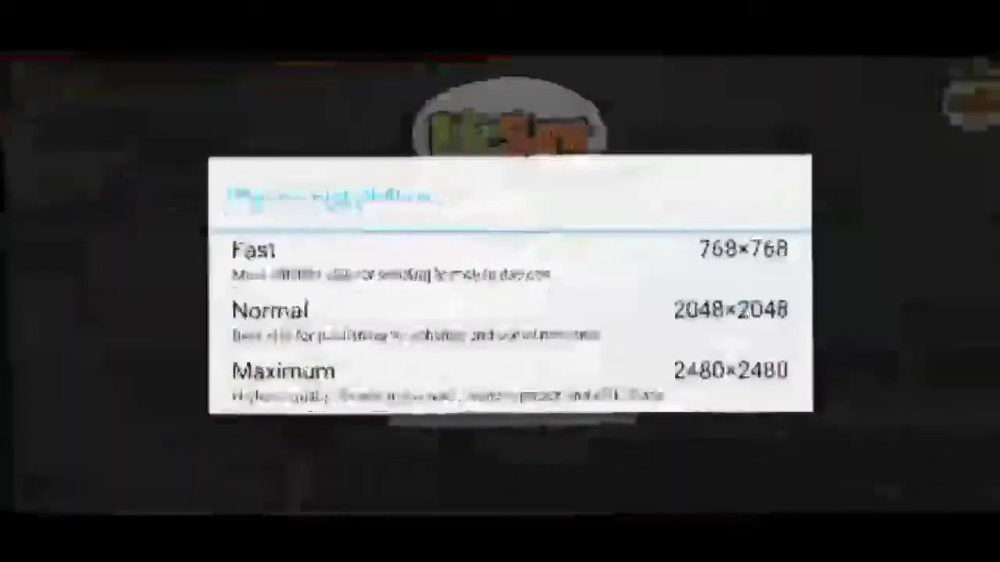
click(448, 381)
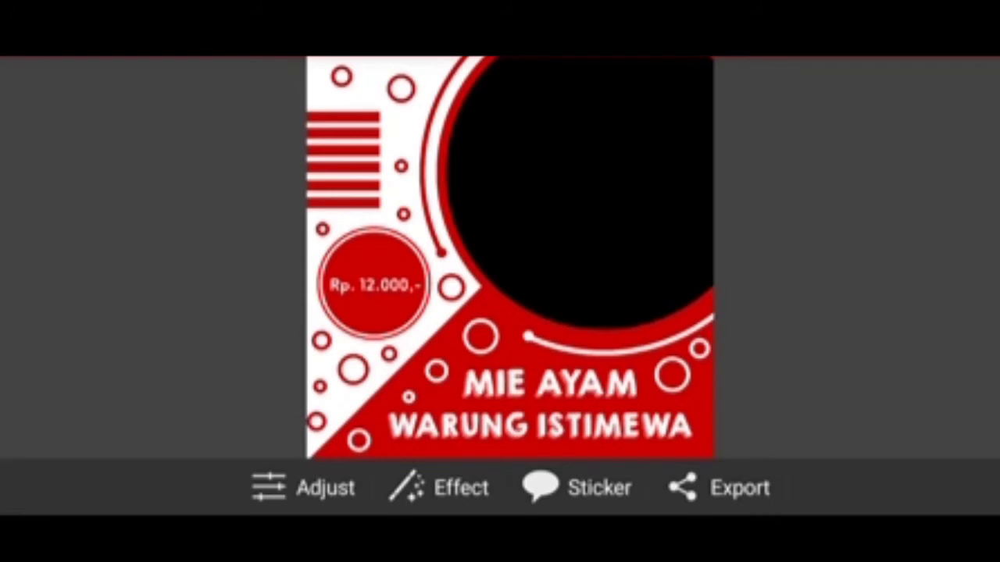
Step: Insert mie.png from the PicSayPro images folder into the poster
click(449, 488)
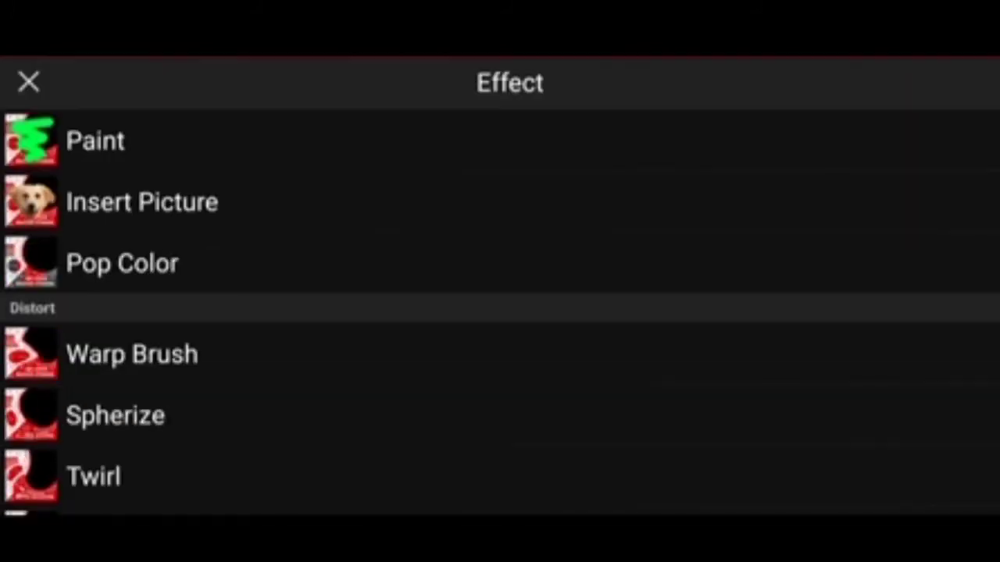
click(142, 202)
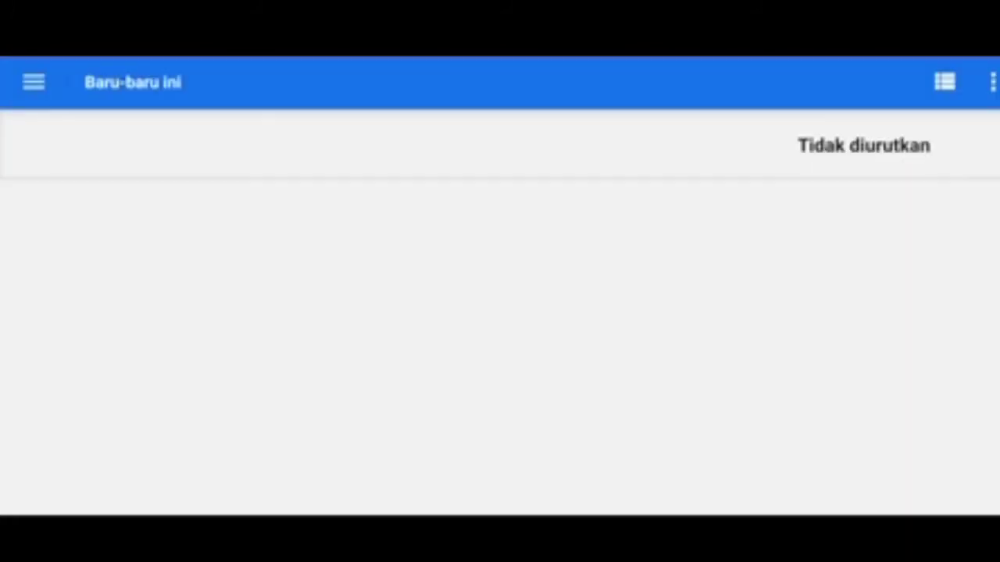
click(34, 80)
click(123, 147)
click(100, 226)
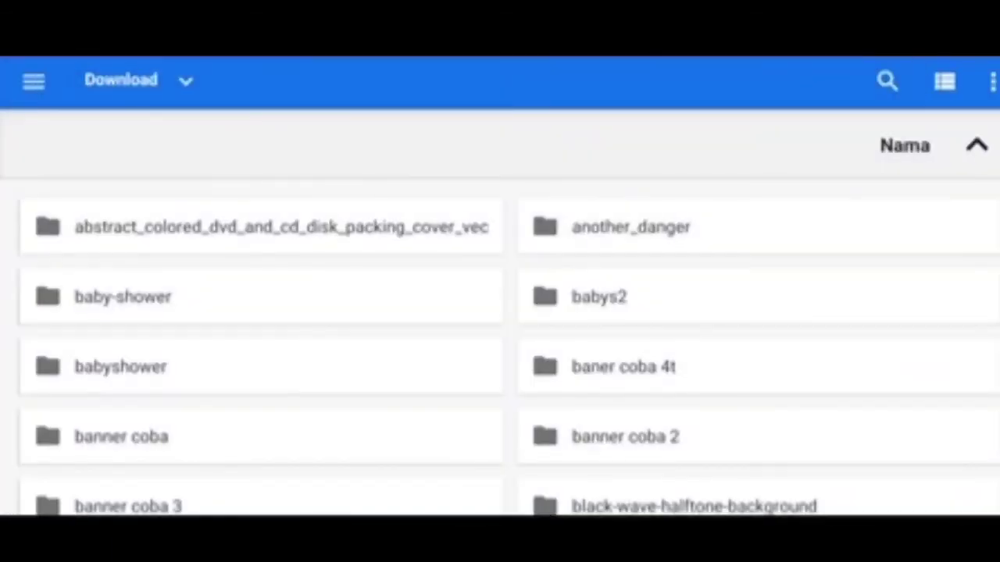
click(34, 80)
click(664, 312)
click(121, 79)
click(34, 80)
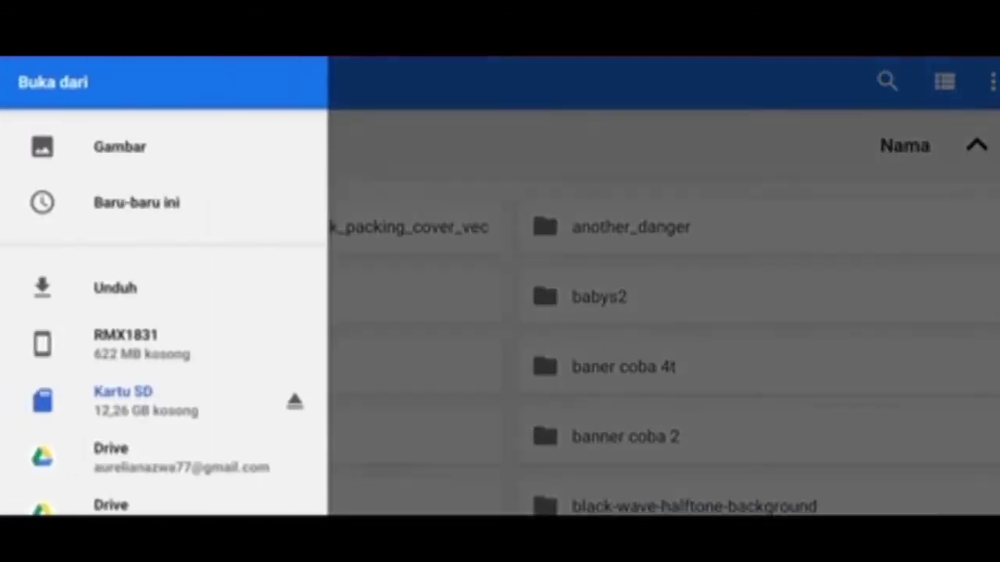
click(119, 147)
click(113, 226)
click(109, 290)
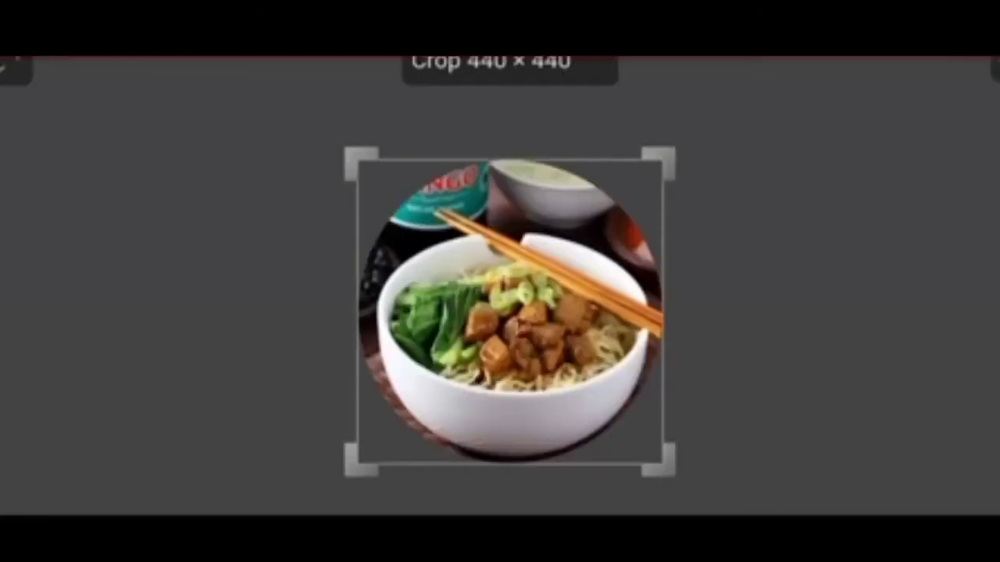
Step: Accept the crop, resize and nudge the noodle photo to fill the circle, then commit
click(984, 83)
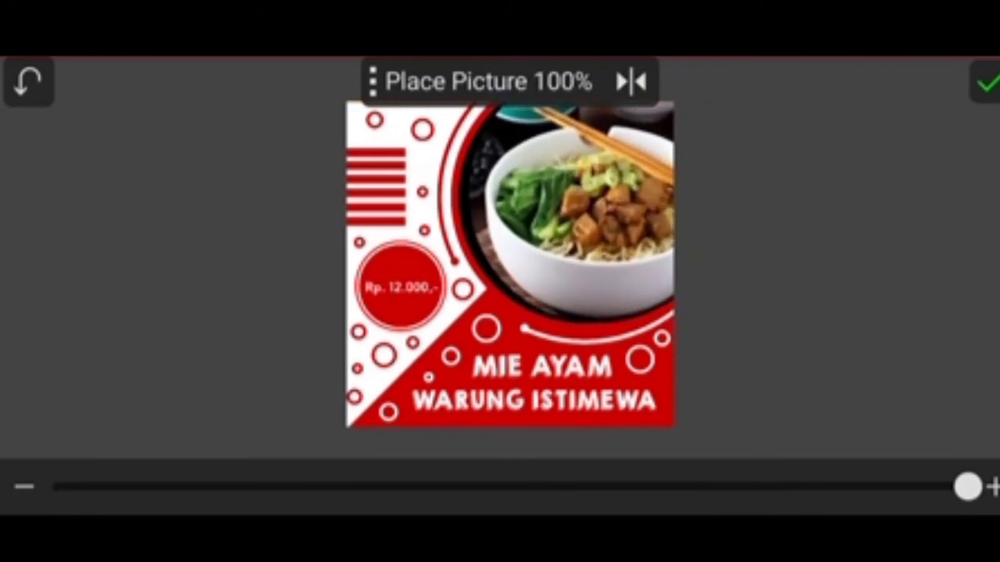
drag(750, 391, 815, 430)
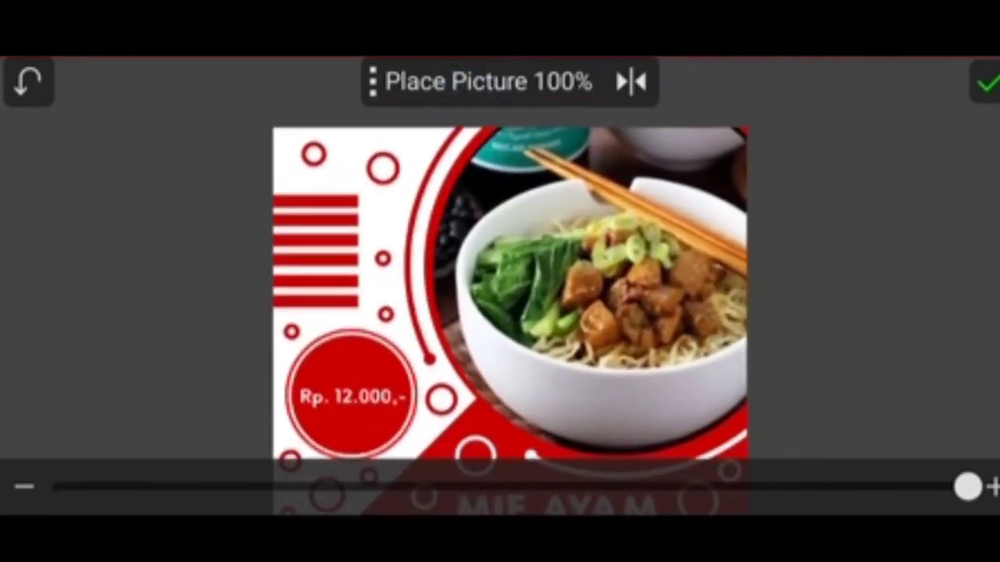
drag(594, 281, 594, 275)
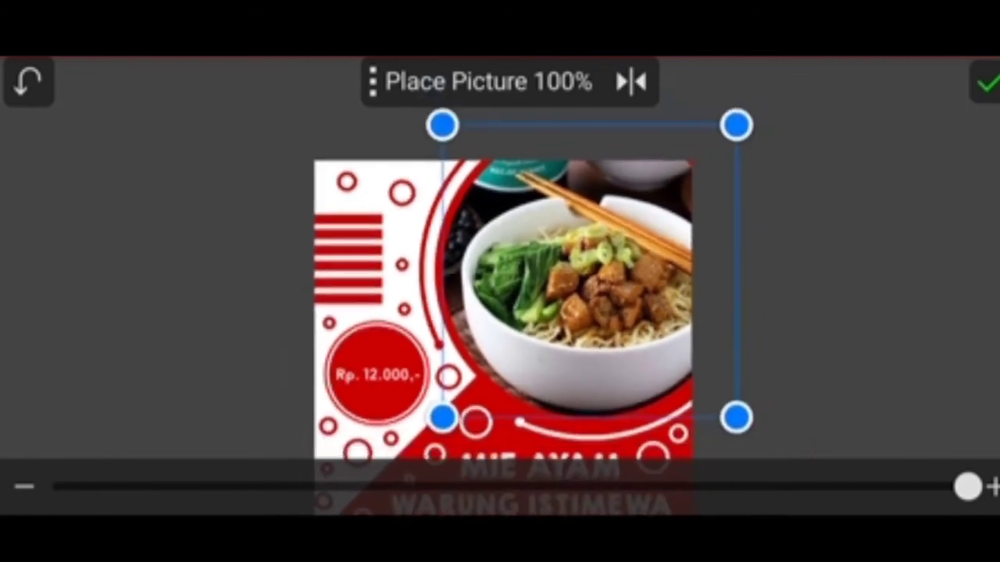
drag(734, 415, 711, 387)
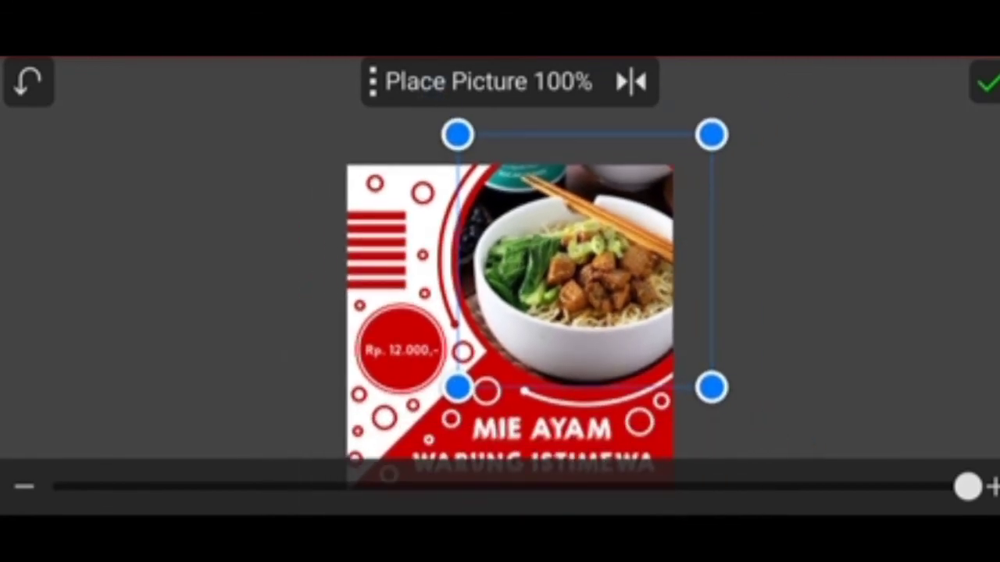
click(985, 82)
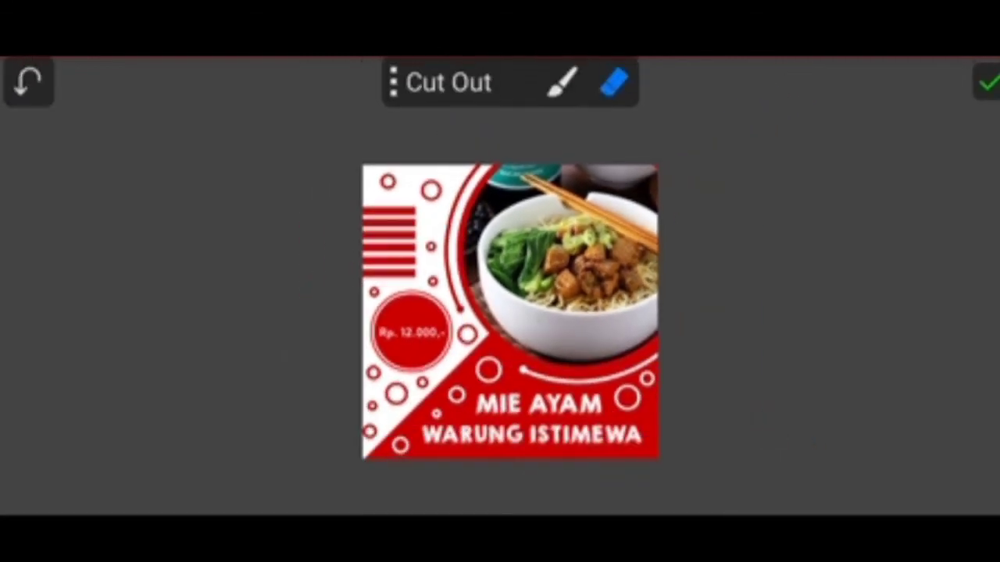
click(987, 82)
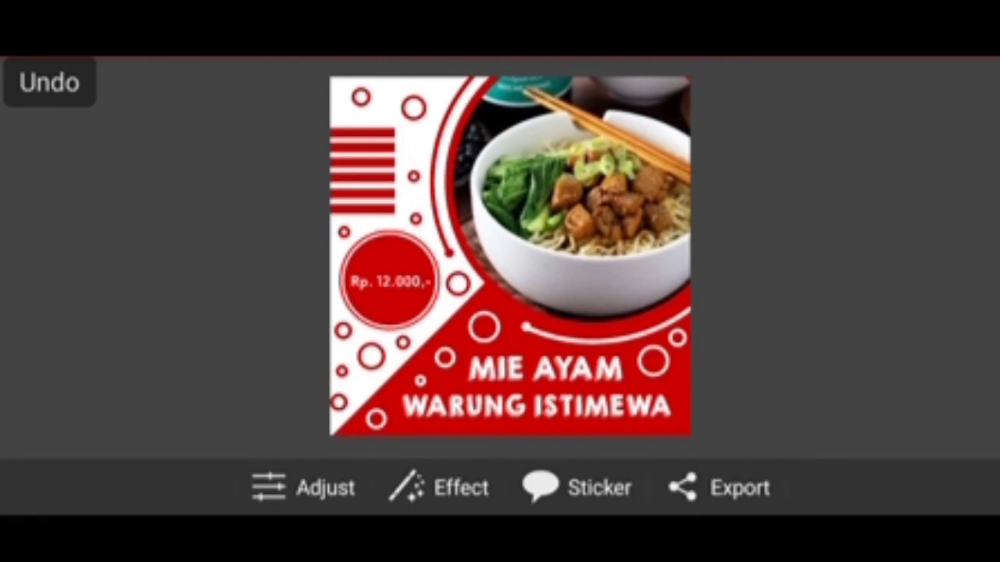
Step: Begin exporting the finished MIE AYAM poster
click(719, 488)
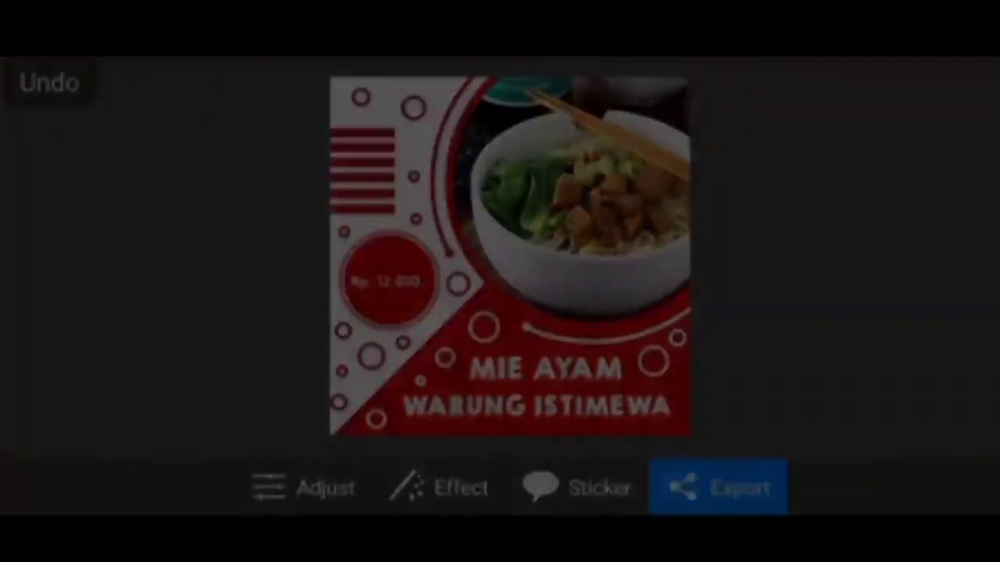